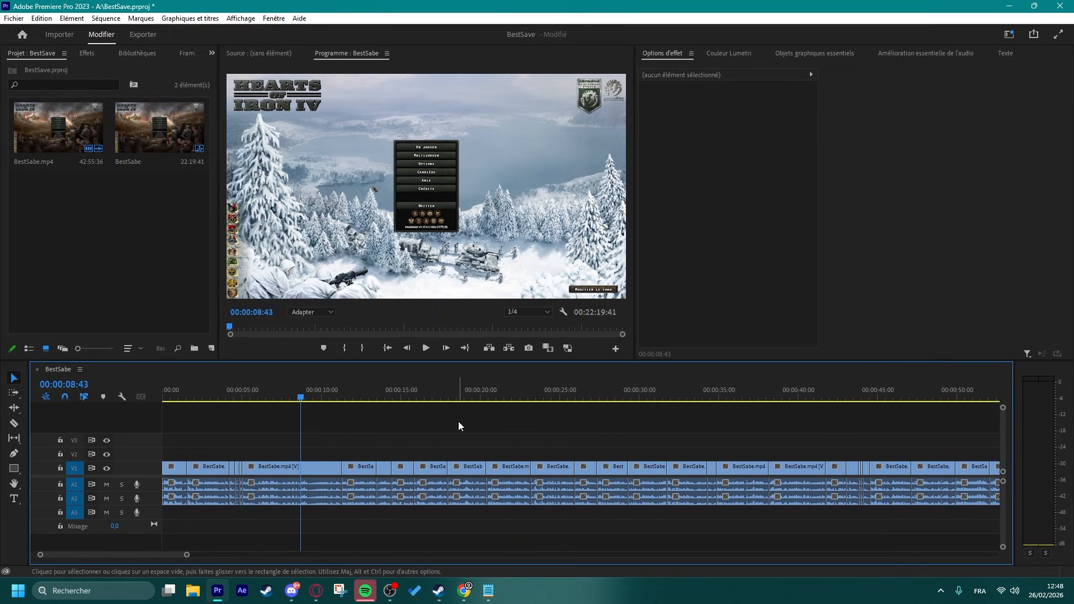
- Move the playhead of the BestSabe sequence to 00:00:16:28
{"action": "scroll", "coordinate": [404, 433], "scroll_direction": "down", "scroll_amount": 1}
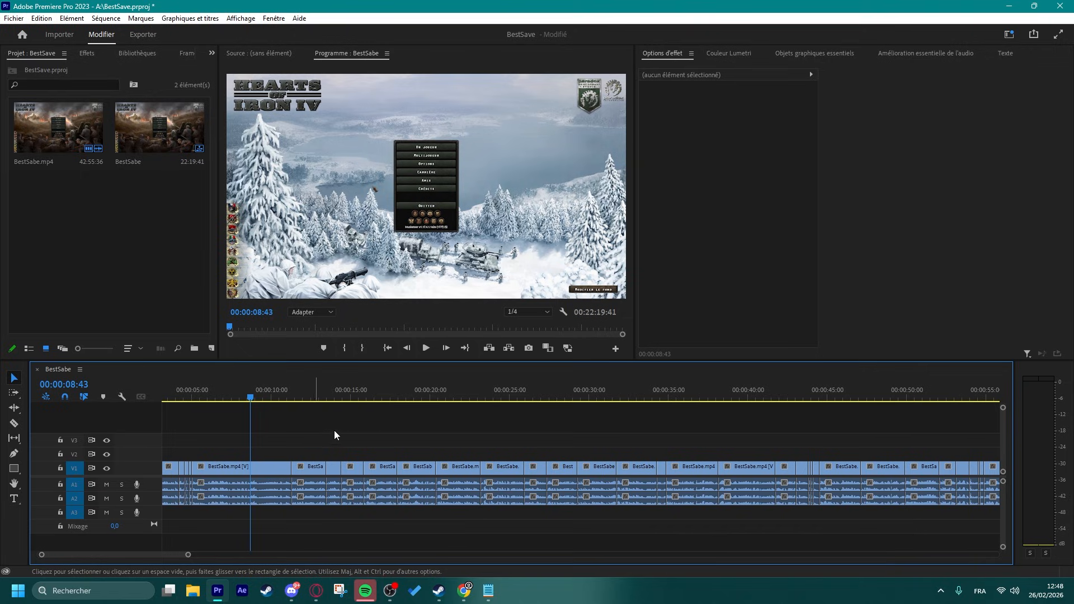
{"action": "scroll", "coordinate": [431, 430], "scroll_direction": "up", "scroll_amount": 2}
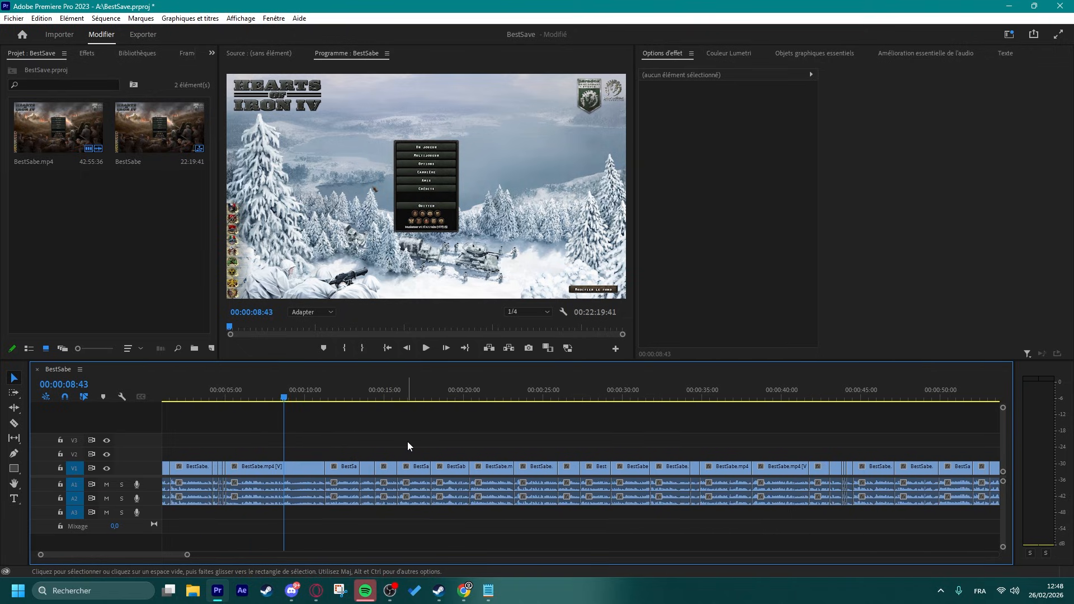
{"action": "left_click", "coordinate": [407, 441]}
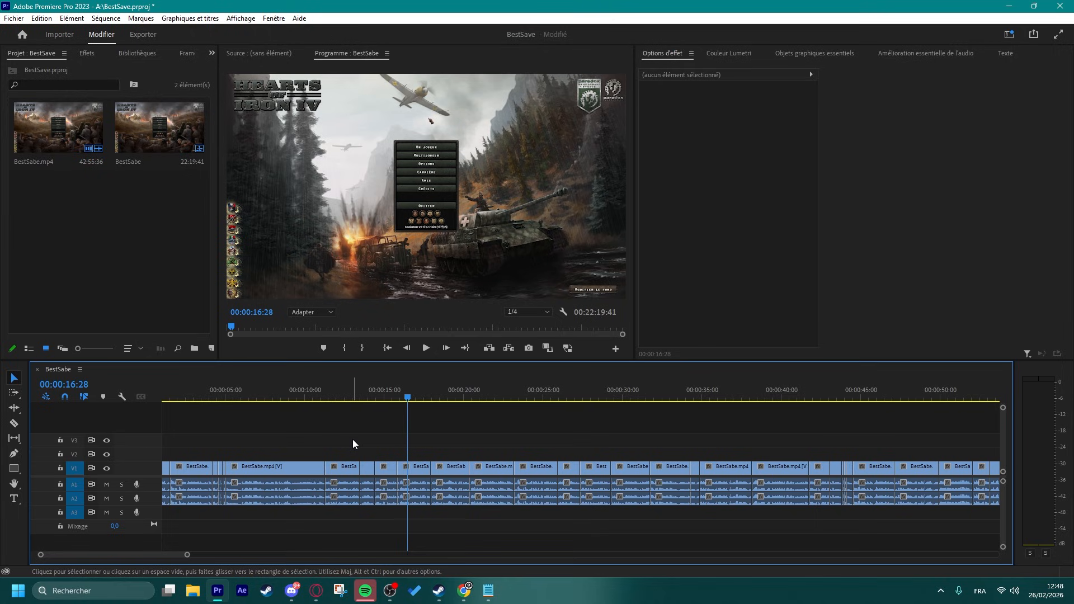
- Examine the cuts between the clips over roughly the first minute of the BestSabe sequence, from overview to close detail
{"action": "key", "text": "minus"}
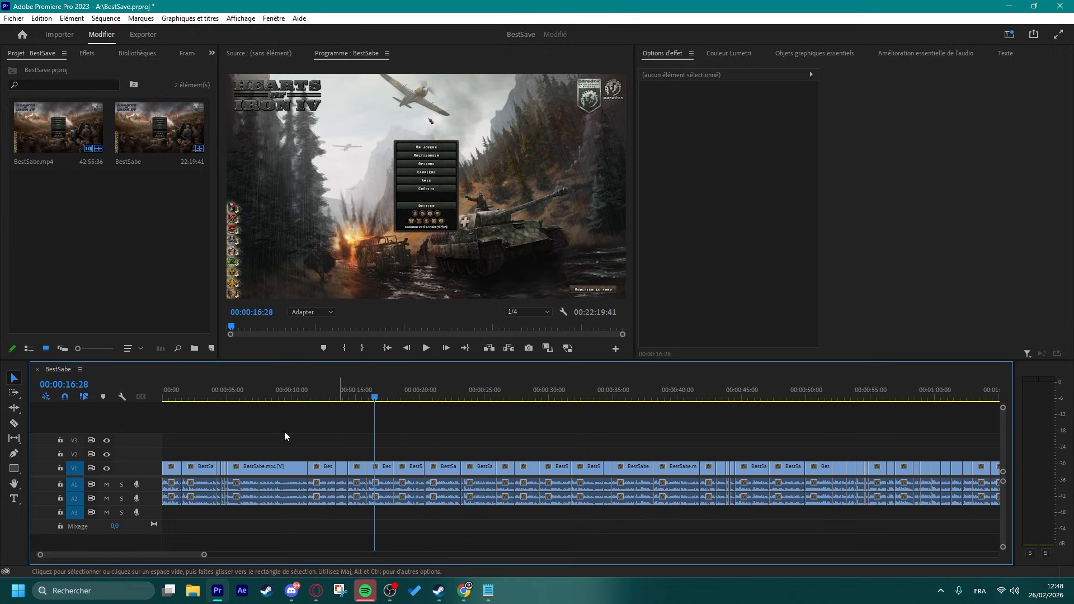
{"action": "key", "text": "equal"}
{"action": "key", "text": "equal"}
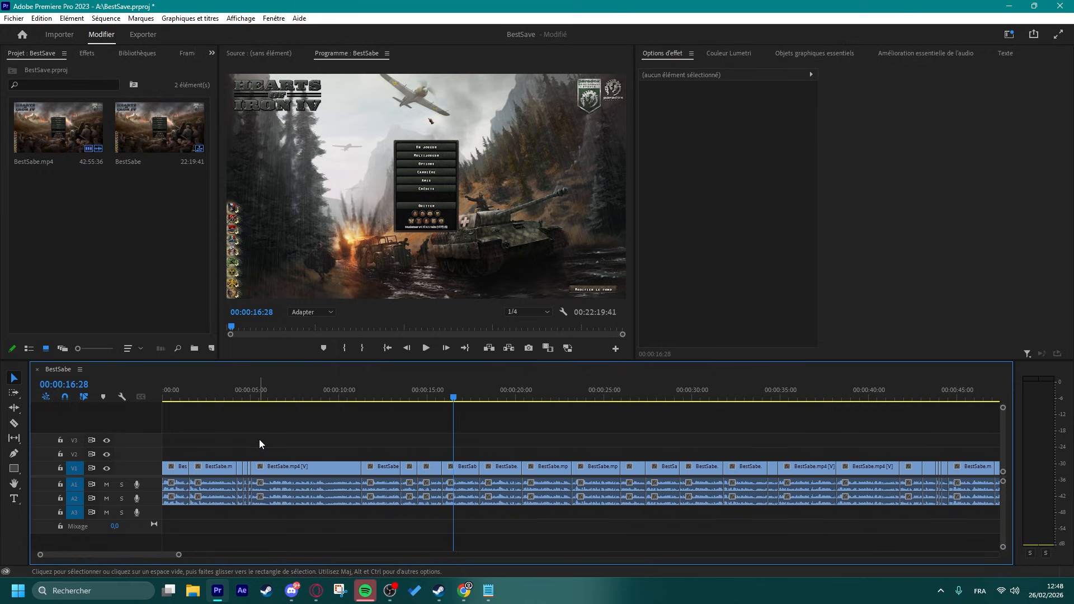
{"action": "key", "text": "equal"}
{"action": "key", "text": "equal"}
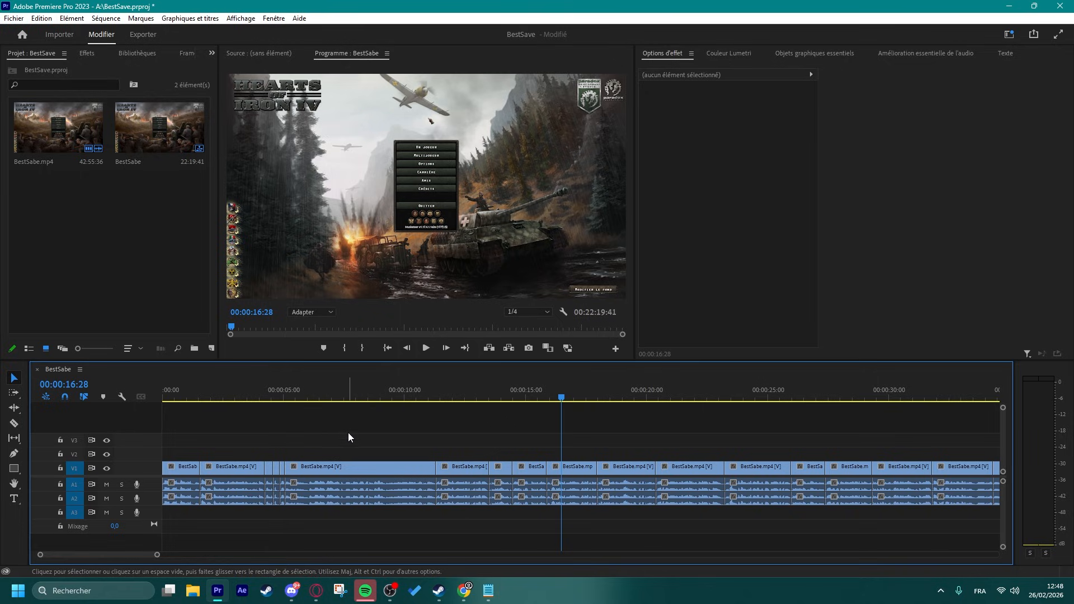
{"action": "key", "text": "alt+Tab"}
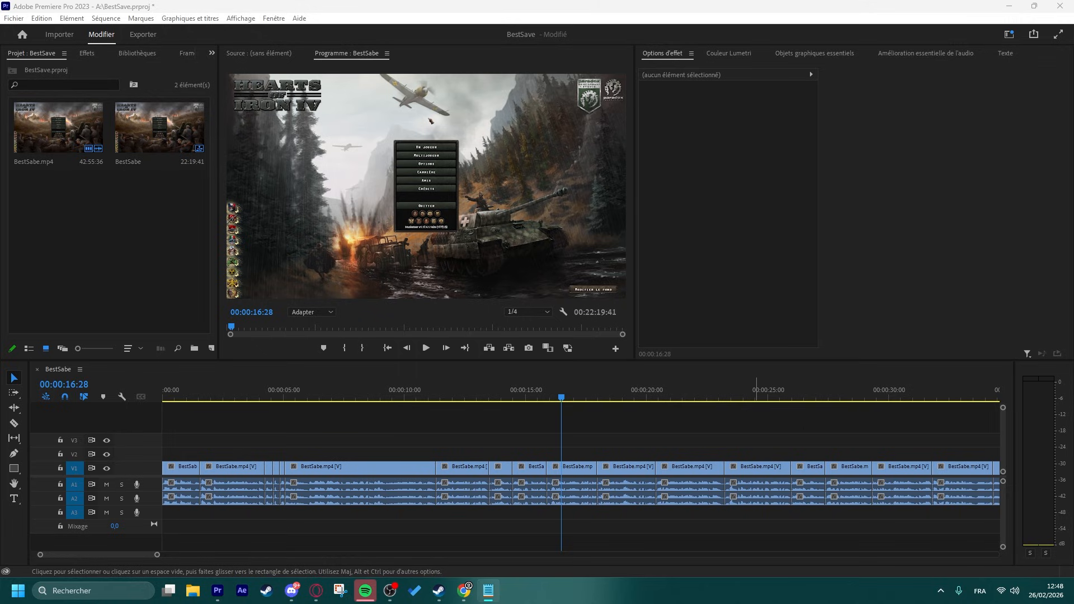
{"action": "left_click", "coordinate": [672, 428]}
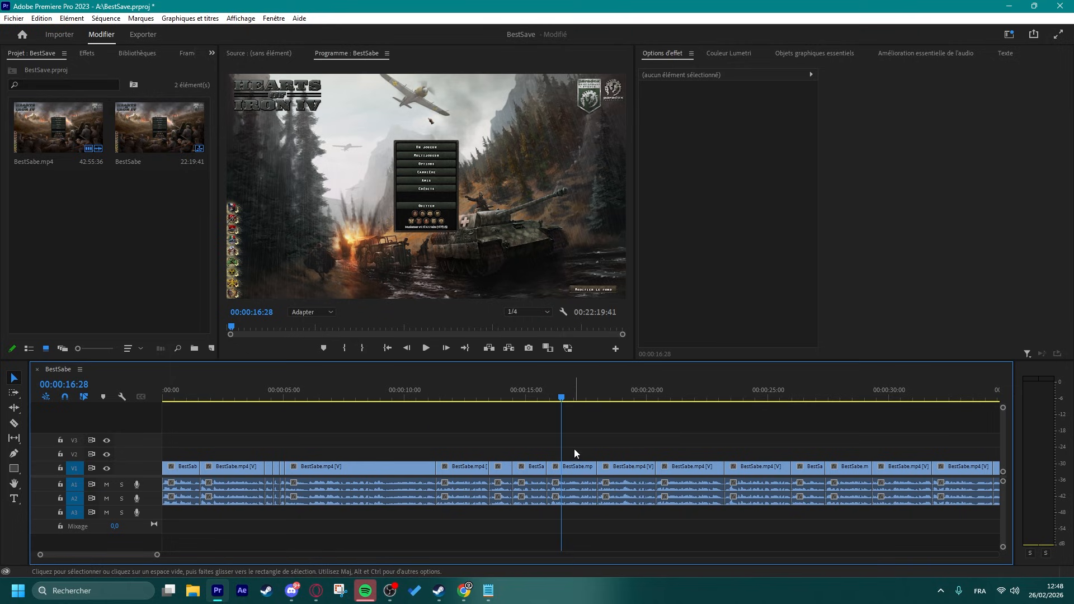
{"action": "key", "text": "minus"}
{"action": "key", "text": "equal"}
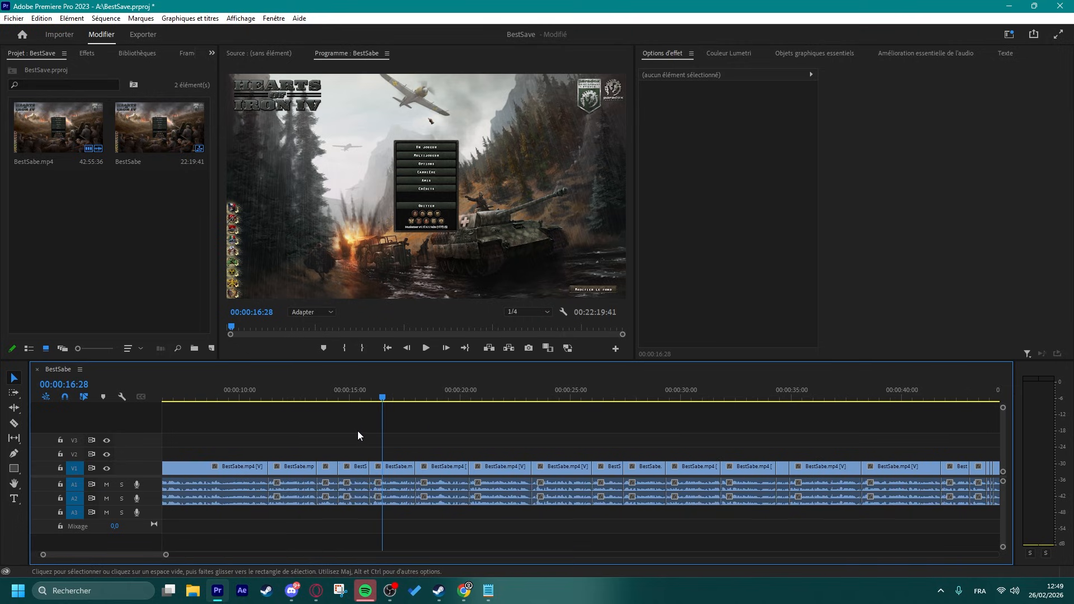
{"action": "key", "text": "equal"}
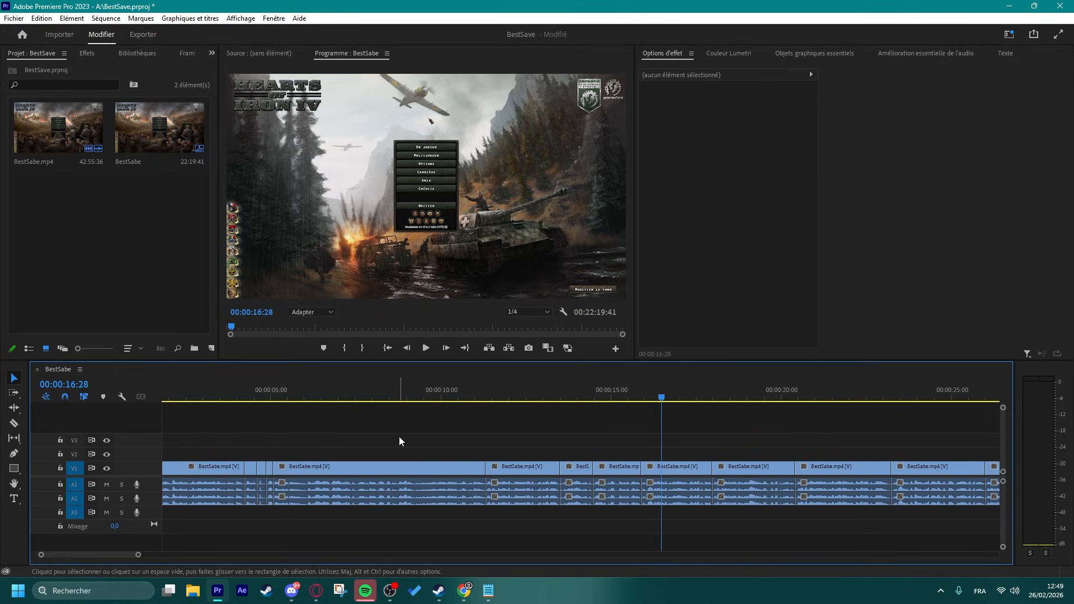
{"action": "scroll", "coordinate": [532, 452], "scroll_direction": "up", "scroll_amount": 2}
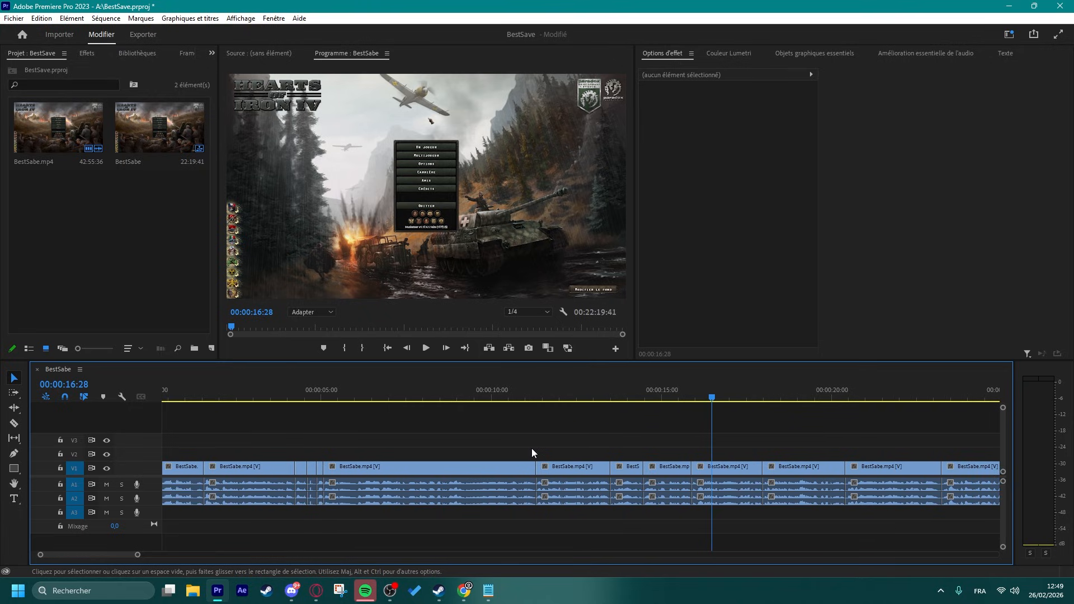
{"action": "scroll", "coordinate": [532, 449], "scroll_direction": "down", "scroll_amount": 2}
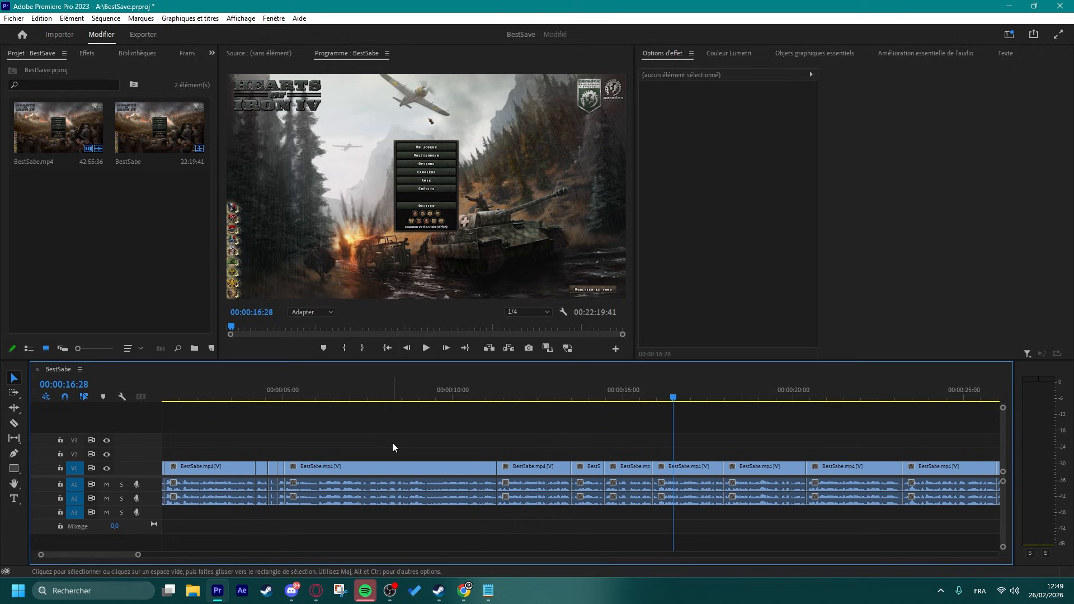
{"action": "scroll", "coordinate": [391, 442], "scroll_direction": "down", "scroll_amount": 2}
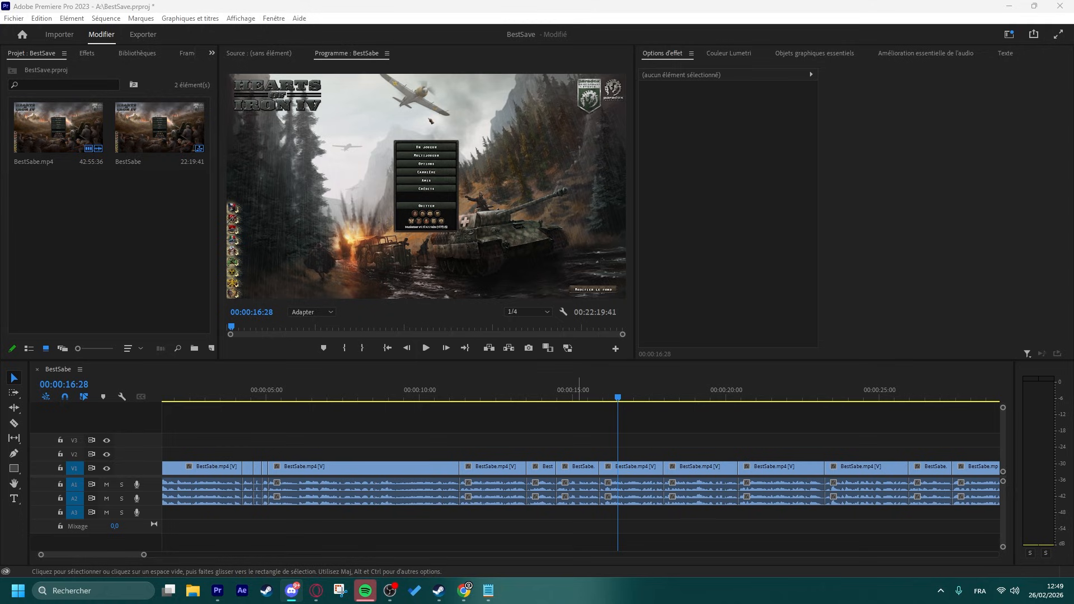
{"action": "left_click", "coordinate": [454, 435]}
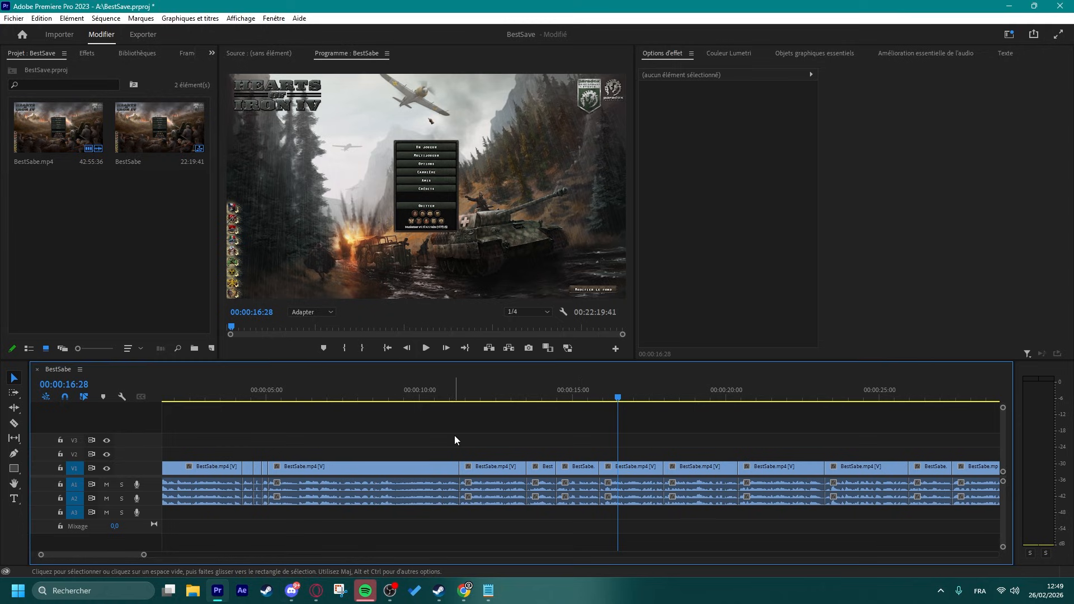
{"action": "scroll", "coordinate": [454, 435], "scroll_direction": "up", "scroll_amount": 2}
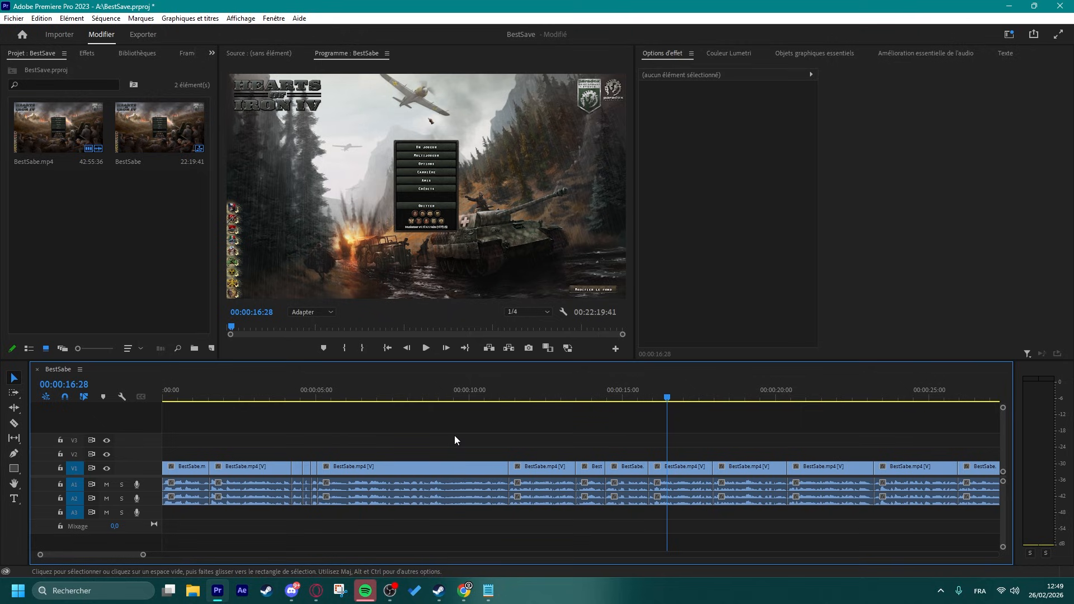
{"action": "scroll", "coordinate": [455, 440], "scroll_direction": "down", "scroll_amount": 2}
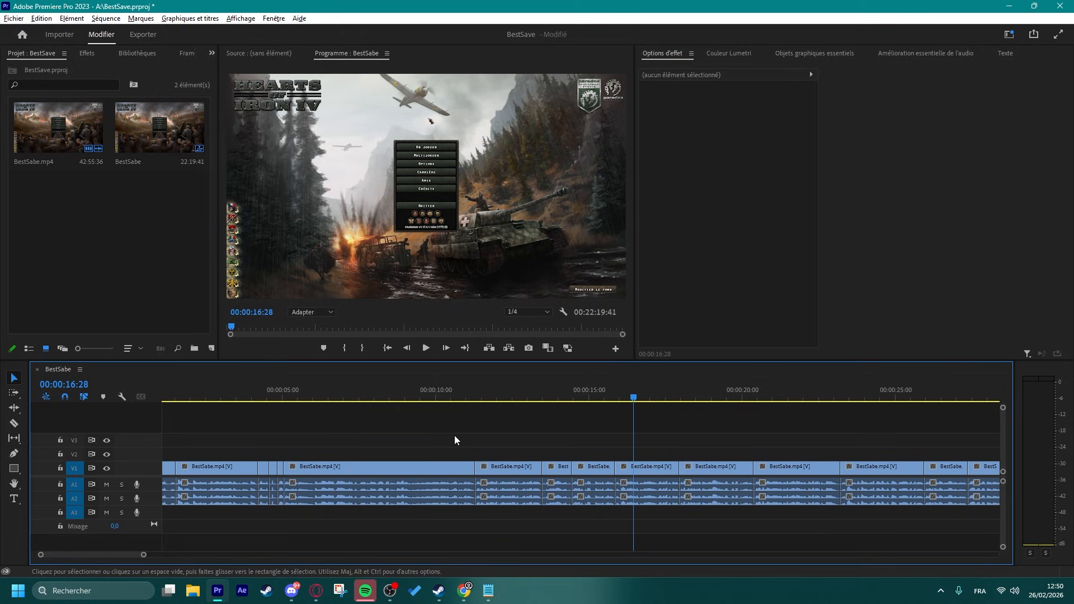
{"action": "scroll", "coordinate": [431, 441], "scroll_direction": "down", "scroll_amount": 1}
{"action": "scroll", "coordinate": [395, 437], "scroll_direction": "up", "scroll_amount": 3}
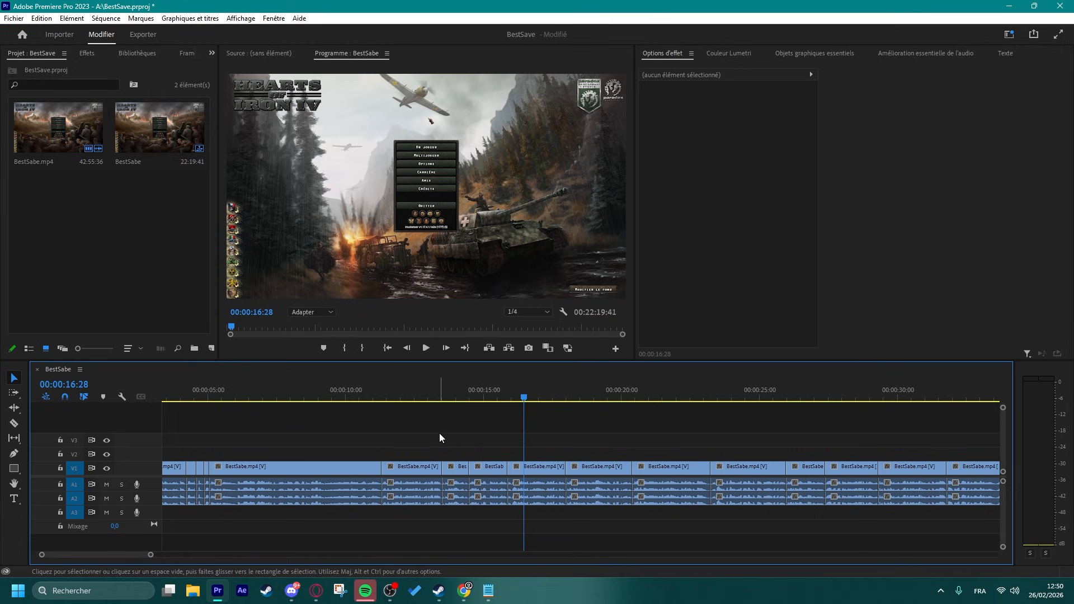
{"action": "scroll", "coordinate": [439, 435], "scroll_direction": "up", "scroll_amount": 3}
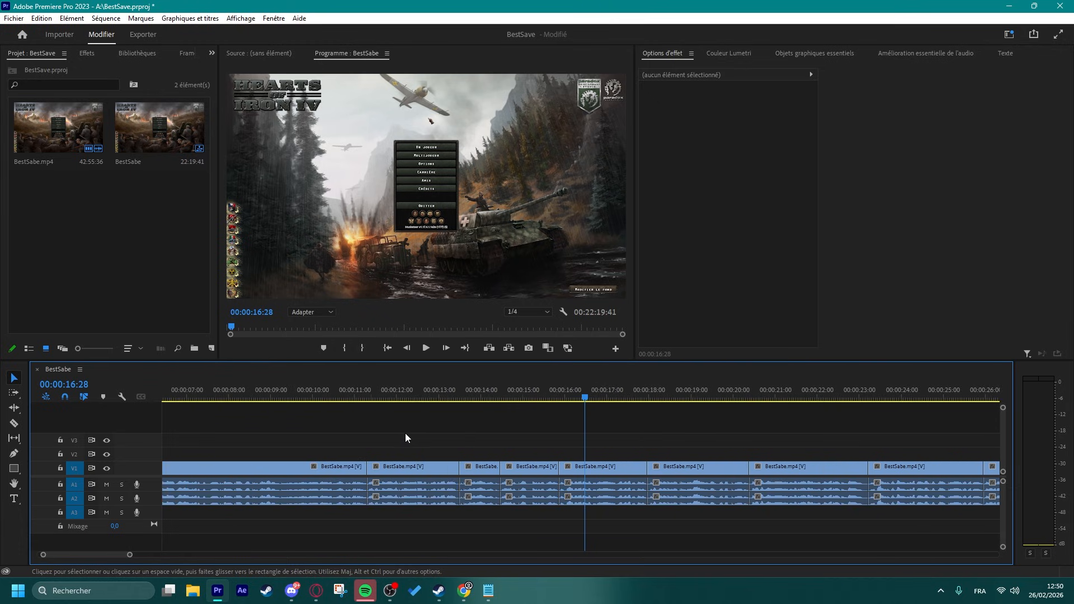
{"action": "scroll", "coordinate": [405, 438], "scroll_direction": "left", "scroll_amount": 2}
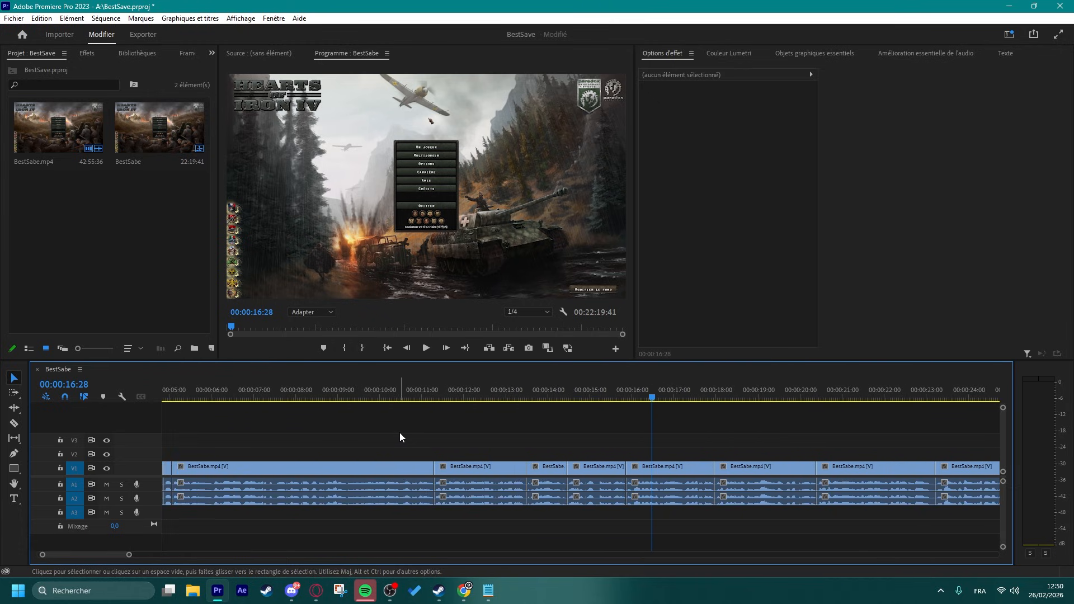
{"action": "scroll", "coordinate": [521, 431], "scroll_direction": "right", "scroll_amount": 3}
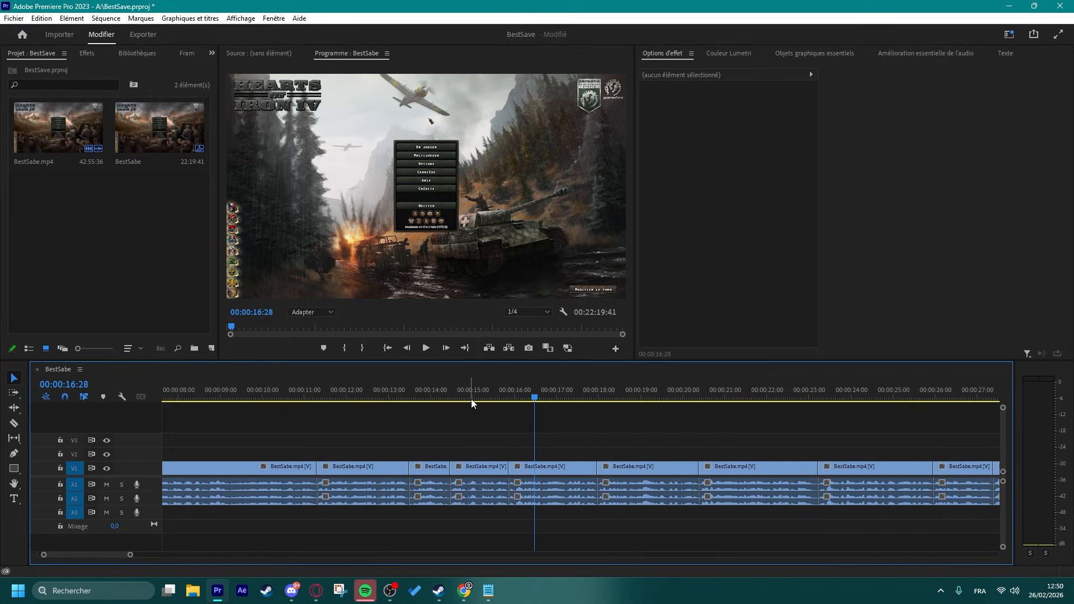
{"action": "scroll", "coordinate": [464, 433], "scroll_direction": "down", "scroll_amount": 1}
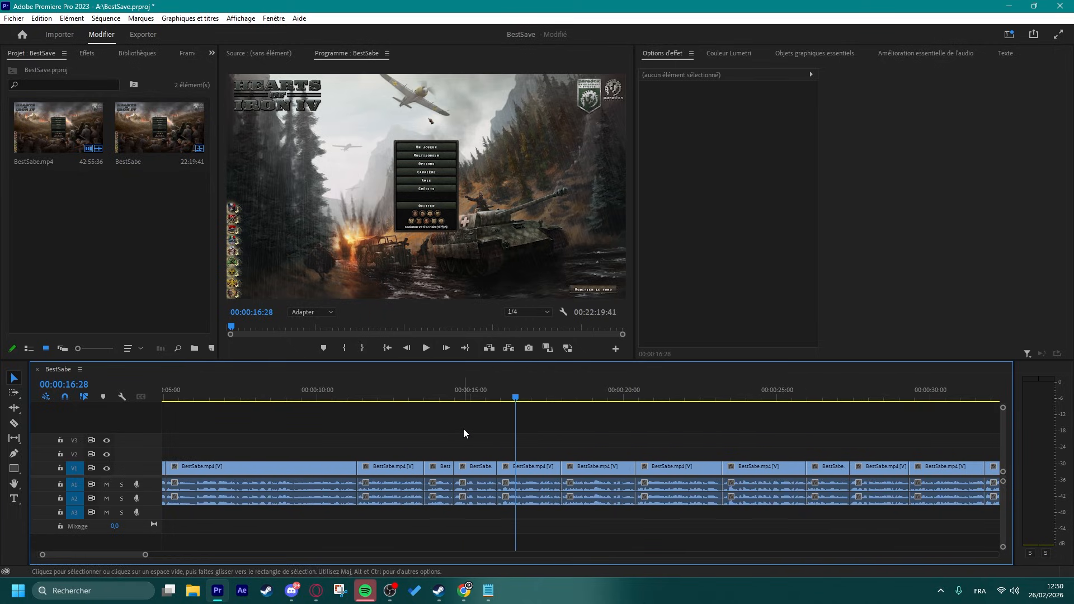
{"action": "scroll", "coordinate": [442, 425], "scroll_direction": "down", "scroll_amount": 1}
{"action": "scroll", "coordinate": [392, 425], "scroll_direction": "left", "scroll_amount": 2}
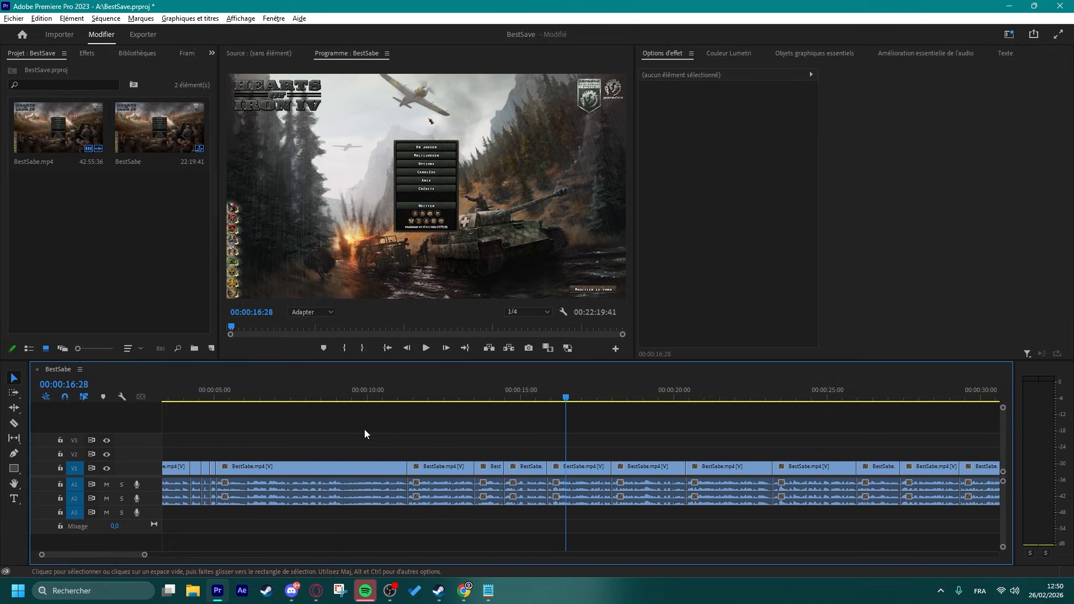
{"action": "scroll", "coordinate": [297, 440], "scroll_direction": "down", "scroll_amount": 1}
{"action": "scroll", "coordinate": [235, 442], "scroll_direction": "left", "scroll_amount": 1}
{"action": "scroll", "coordinate": [263, 441], "scroll_direction": "up", "scroll_amount": 2}
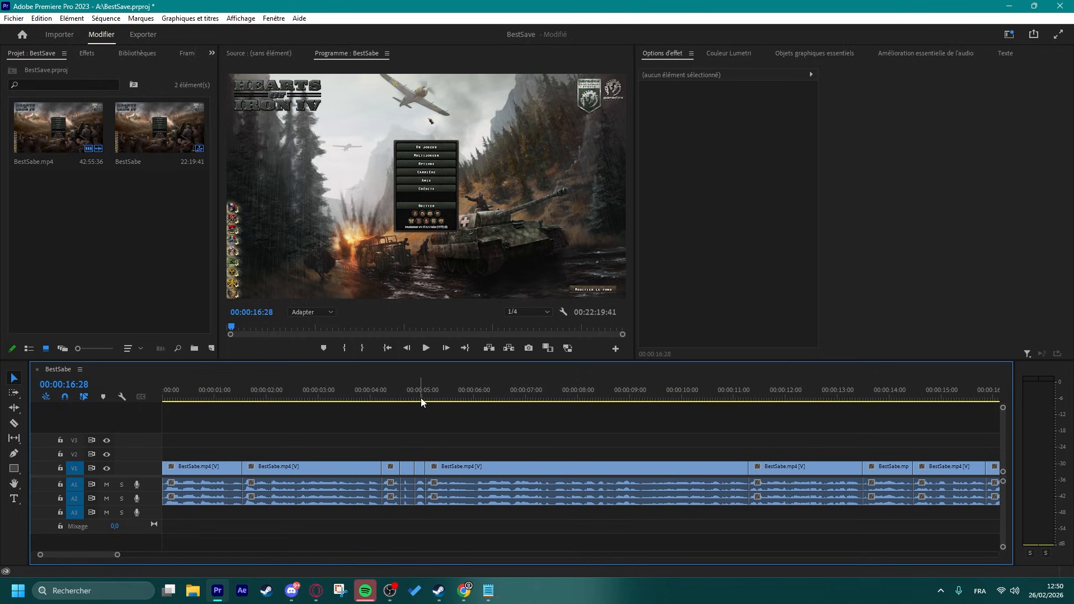
{"action": "scroll", "coordinate": [415, 431], "scroll_direction": "right", "scroll_amount": 2}
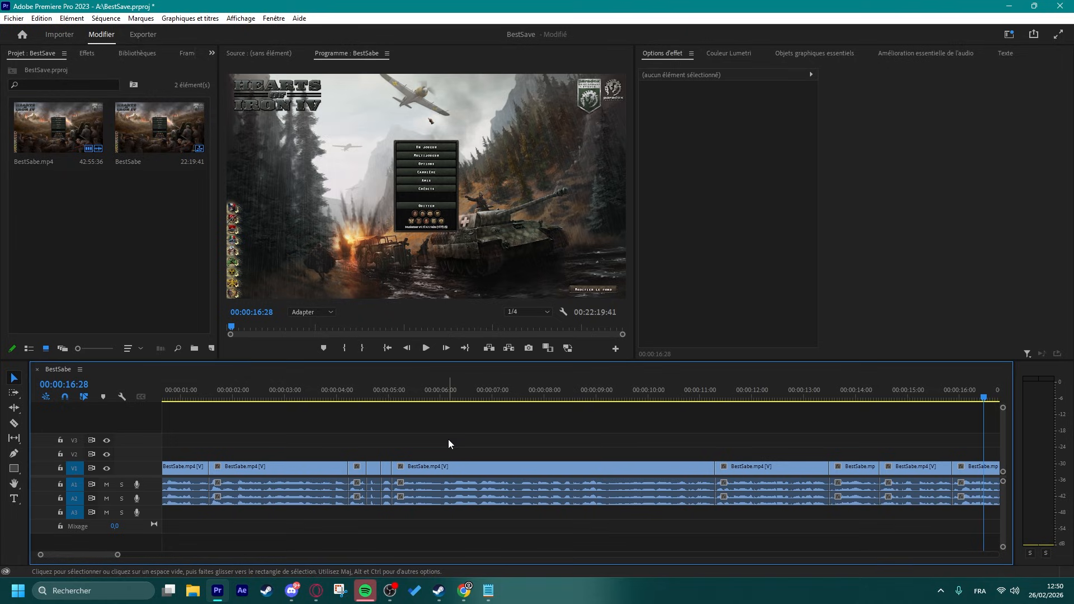
{"action": "scroll", "coordinate": [425, 438], "scroll_direction": "down", "scroll_amount": 1}
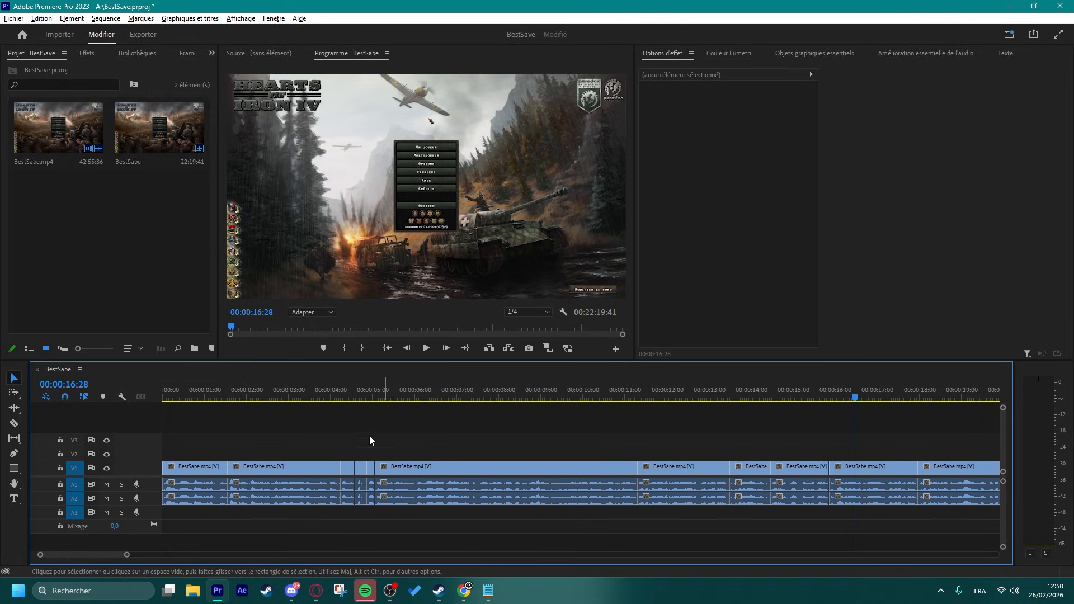
{"action": "scroll", "coordinate": [369, 435], "scroll_direction": "up", "scroll_amount": 2}
{"action": "scroll", "coordinate": [369, 434], "scroll_direction": "down", "scroll_amount": 4}
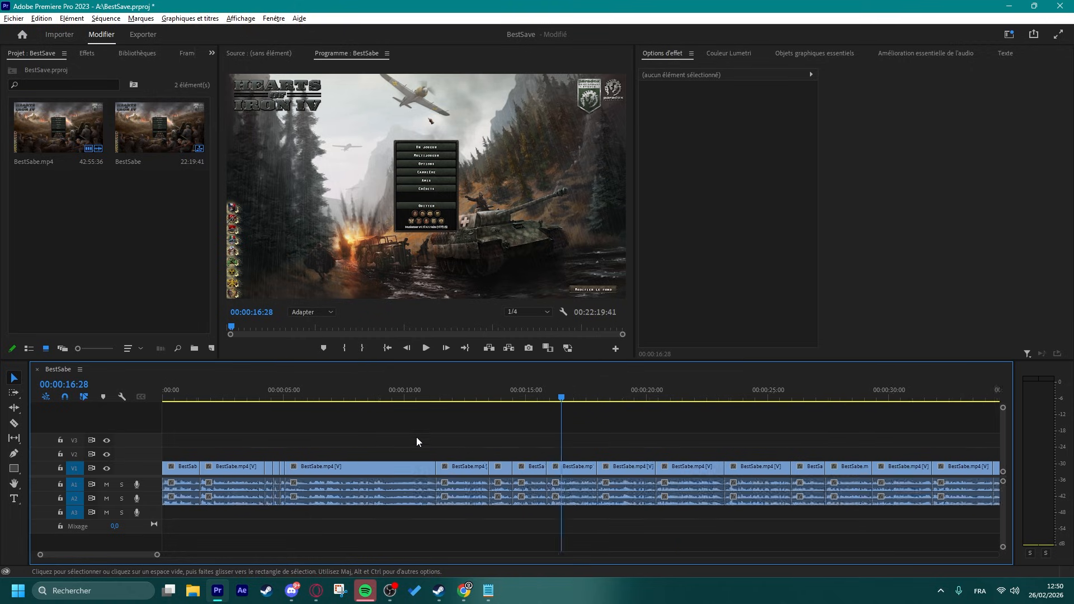
{"action": "left_click", "coordinate": [193, 591]}
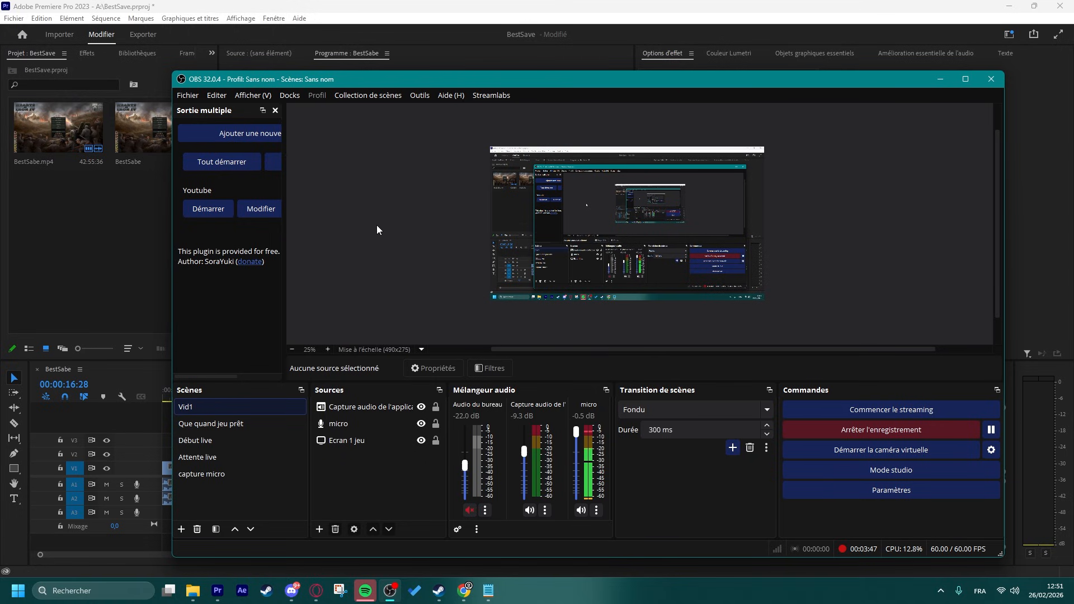
{"action": "left_click_drag", "start_coordinate": [573, 82], "coordinate": [490, 74]}
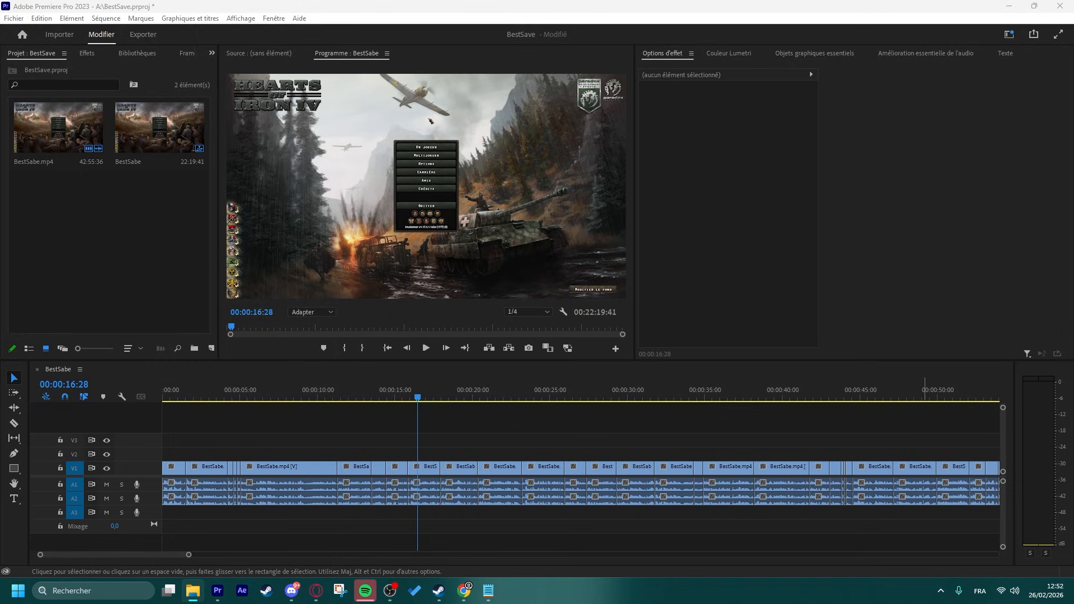
- Preview game multi why not.mp4 from the multi why not montage folder at several points, including 01:40:21 and 03:23:08, then close the player
{"action": "key", "text": "alt+Tab"}
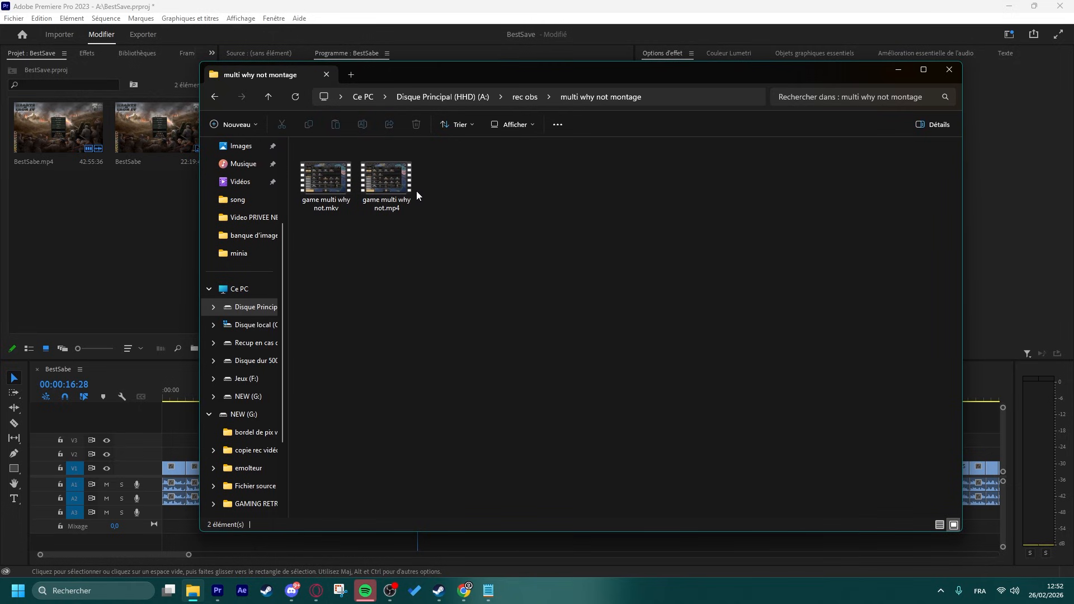
{"action": "left_click", "coordinate": [394, 180]}
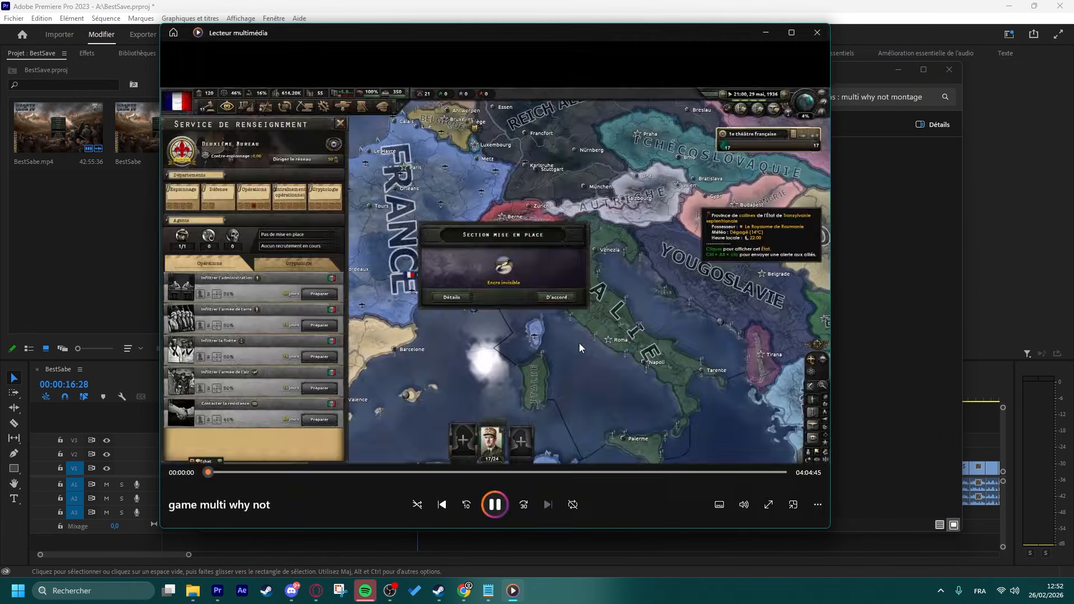
{"action": "left_click", "coordinate": [579, 343]}
{"action": "left_click", "coordinate": [445, 472]}
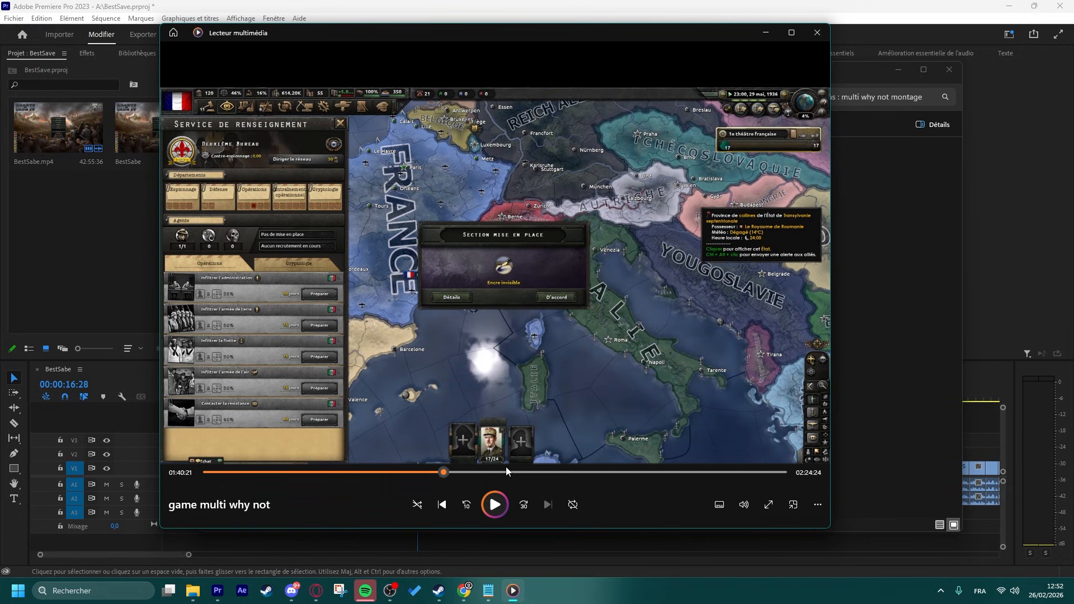
{"action": "left_click", "coordinate": [579, 472]}
{"action": "left_click", "coordinate": [685, 473]}
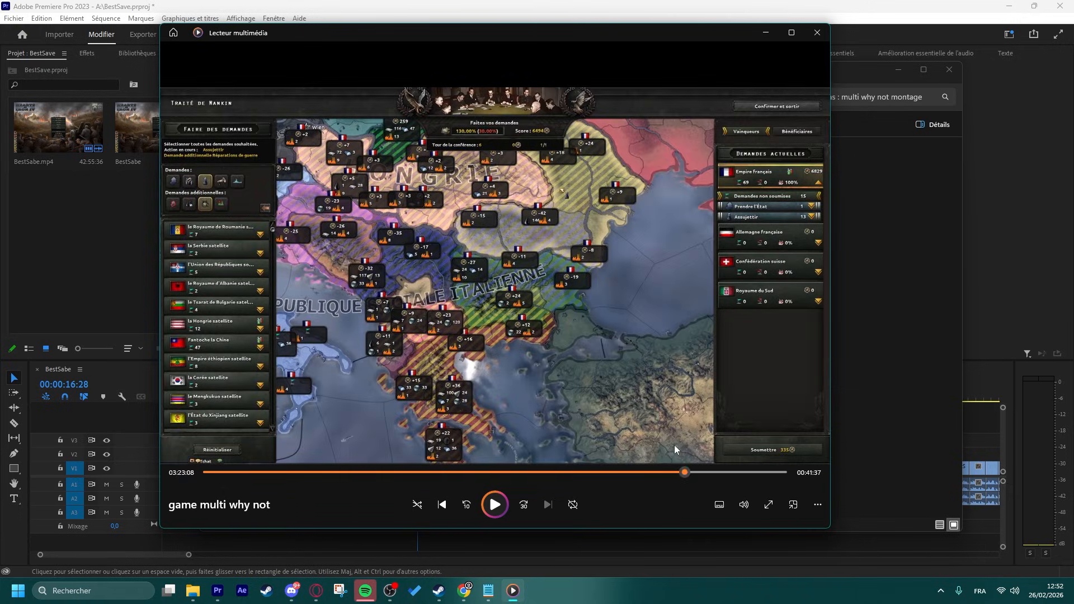
{"action": "left_click", "coordinate": [817, 34]}
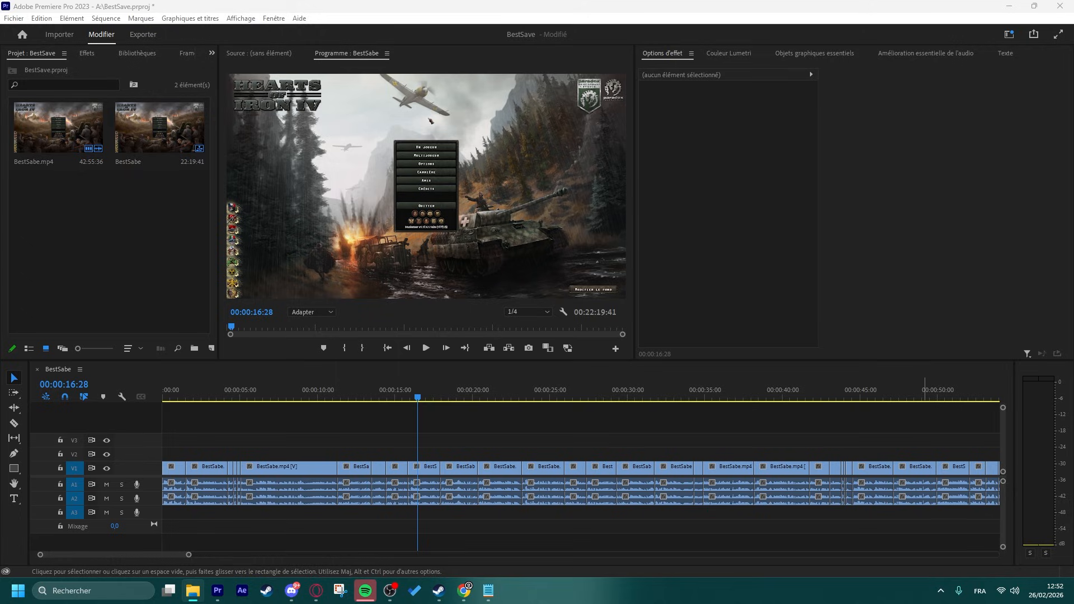
{"action": "scroll", "coordinate": [479, 470], "scroll_direction": "down", "scroll_amount": 5}
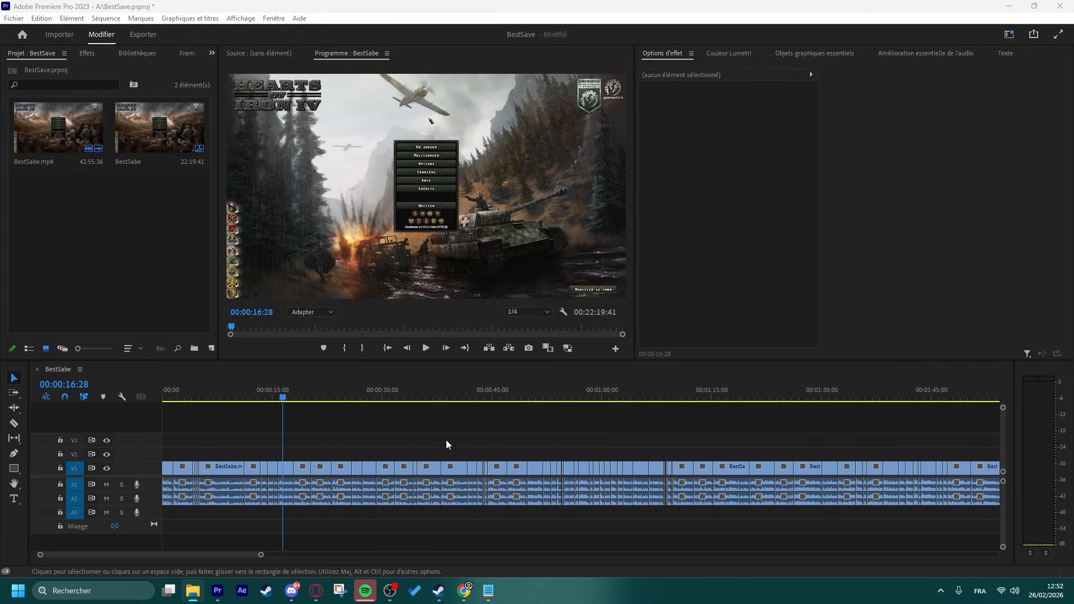
{"action": "scroll", "coordinate": [311, 478], "scroll_direction": "up", "scroll_amount": 4}
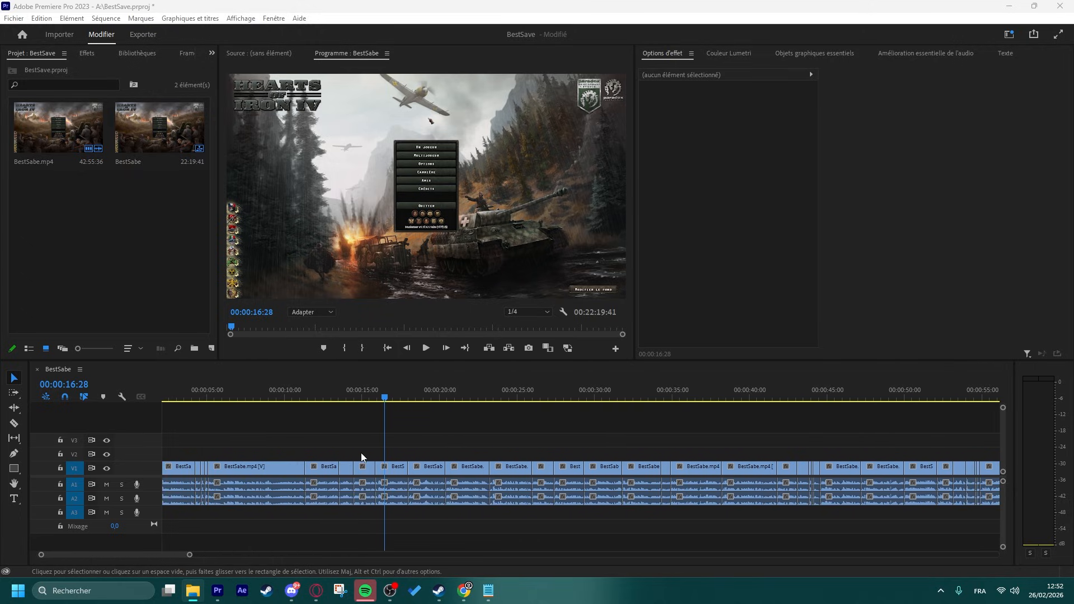
- Examine how densely the footage is cut over roughly the first eleven minutes of the BestSabe sequence
{"action": "scroll", "coordinate": [361, 452], "scroll_direction": "up", "scroll_amount": 1}
{"action": "left_click", "coordinate": [382, 452]}
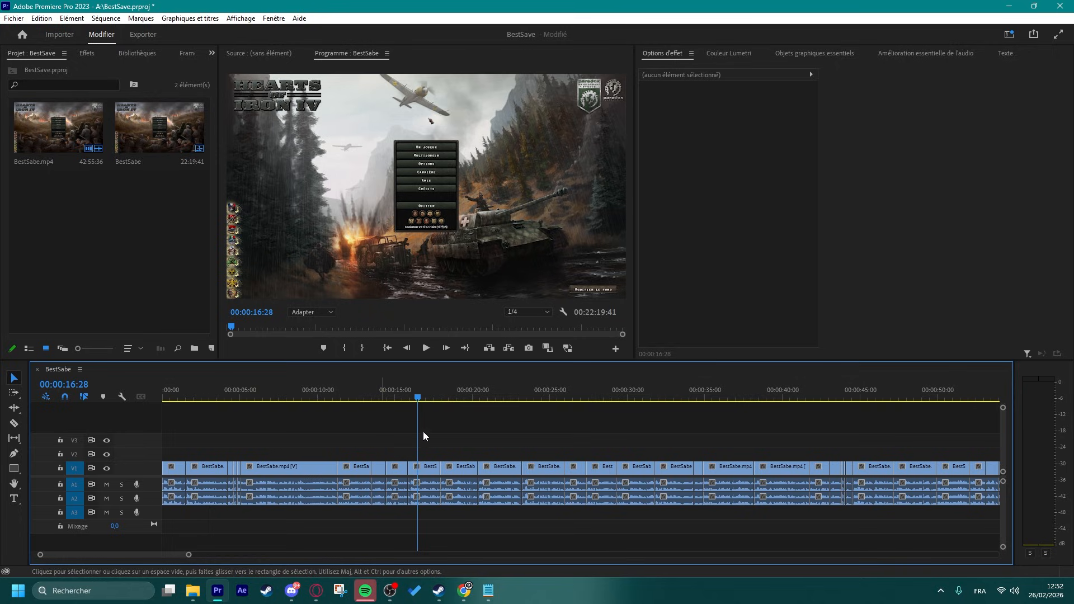
{"action": "key", "text": "alt+Tab"}
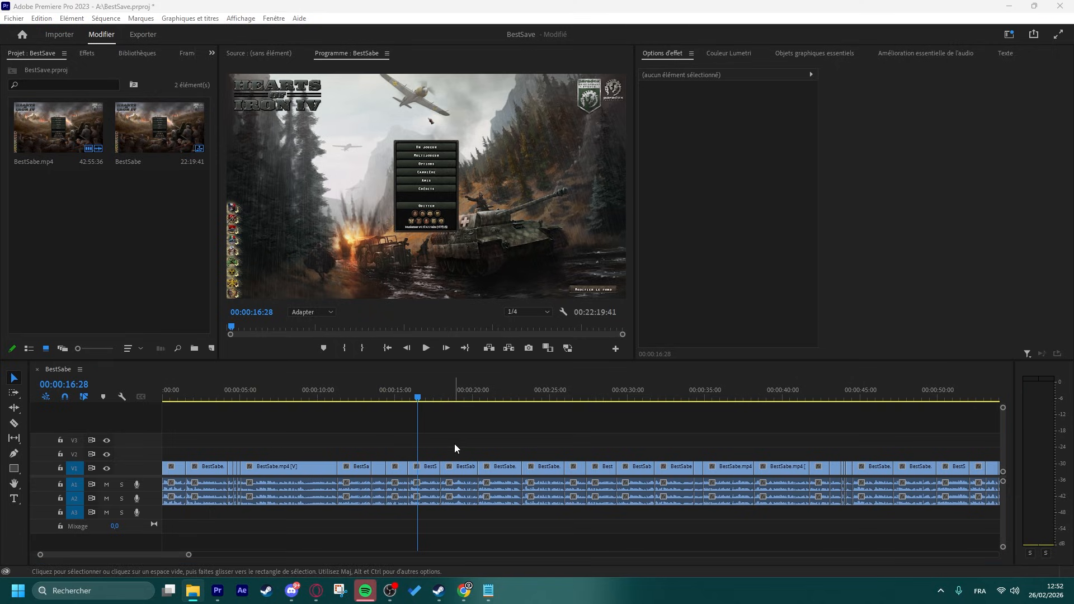
{"action": "scroll", "coordinate": [498, 463], "scroll_direction": "down", "scroll_amount": 3}
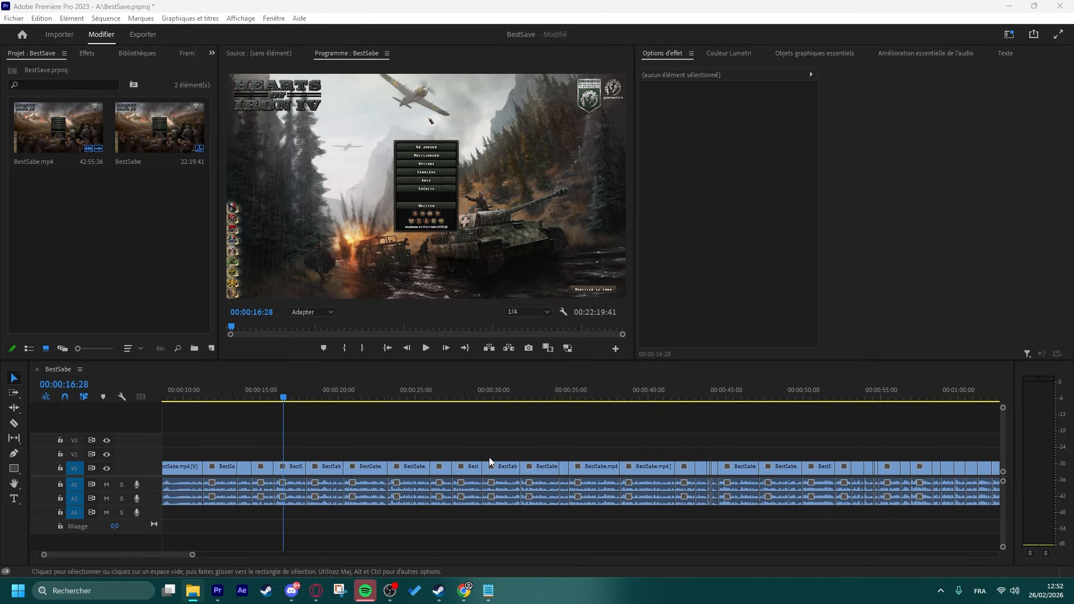
{"action": "scroll", "coordinate": [475, 463], "scroll_direction": "down", "scroll_amount": 5}
{"action": "scroll", "coordinate": [426, 469], "scroll_direction": "down", "scroll_amount": 2}
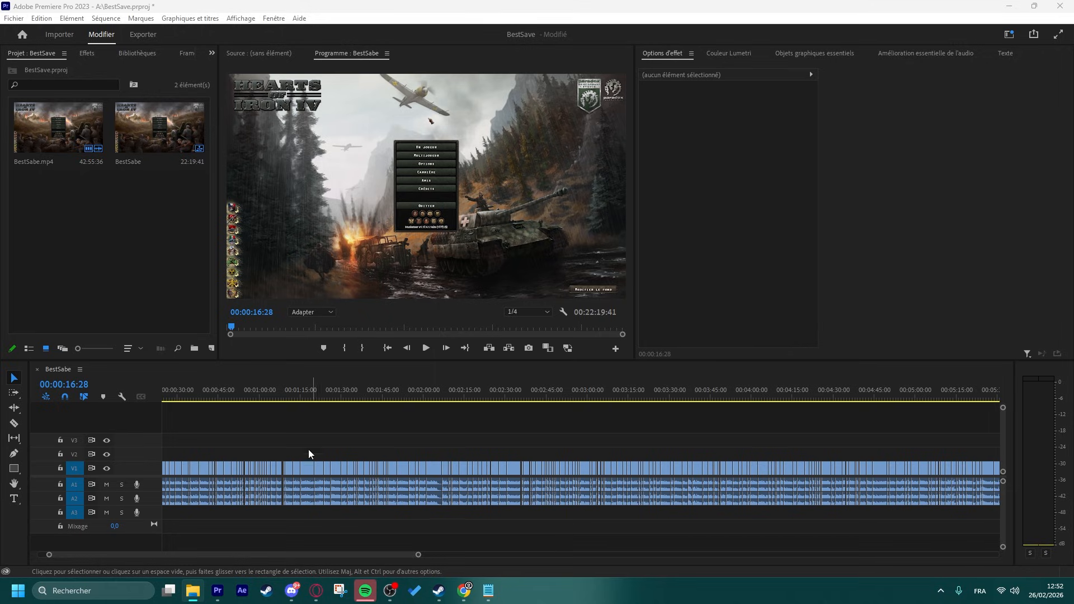
{"action": "left_click_drag", "start_coordinate": [287, 431], "coordinate": [460, 469]}
{"action": "left_click", "coordinate": [476, 429]}
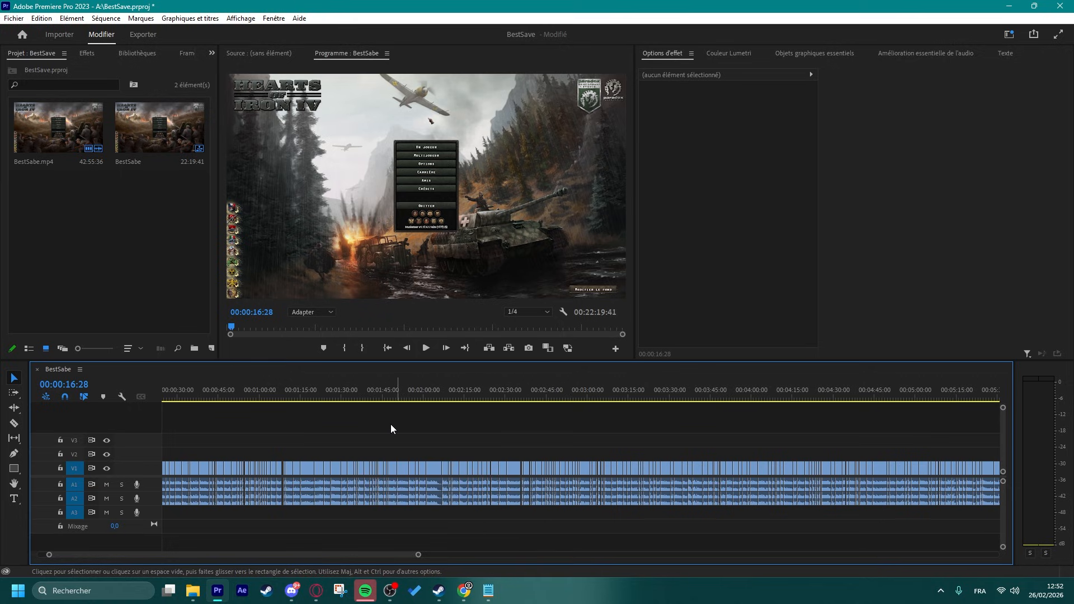
{"action": "left_click_drag", "start_coordinate": [391, 425], "coordinate": [602, 472]}
{"action": "left_click", "coordinate": [488, 435]}
{"action": "left_click_drag", "start_coordinate": [340, 425], "coordinate": [508, 470]}
{"action": "left_click", "coordinate": [459, 439]}
{"action": "key", "text": "minus"}
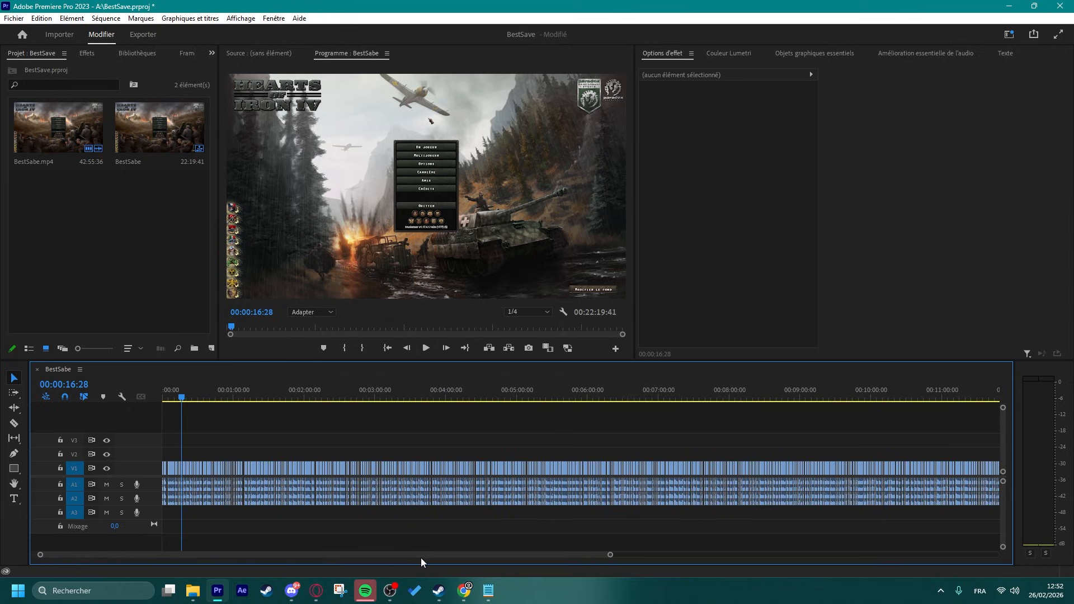
- Paste a copy of one of the last BestSabe.mp4 clips into the empty area past the sequence's end, at about 00:22:29
{"action": "left_click_drag", "start_coordinate": [421, 557], "coordinate": [767, 556]}
{"action": "scroll", "coordinate": [375, 504], "scroll_direction": "up", "scroll_amount": 8}
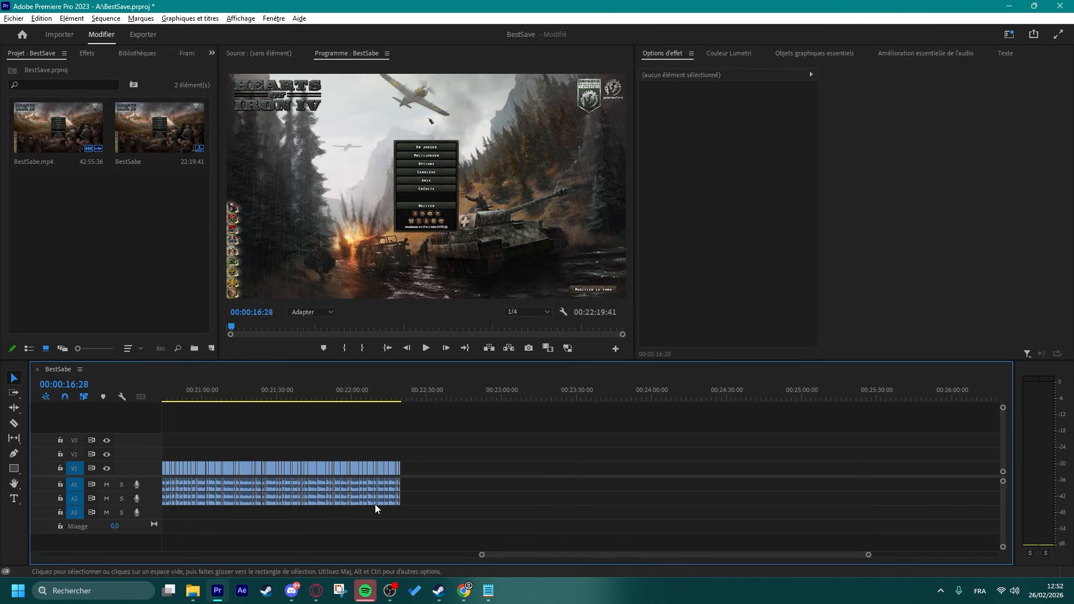
{"action": "left_click_drag", "start_coordinate": [542, 526], "coordinate": [487, 509]}
{"action": "scroll", "coordinate": [487, 507], "scroll_direction": "down", "scroll_amount": 2}
{"action": "key", "text": "super+e"}
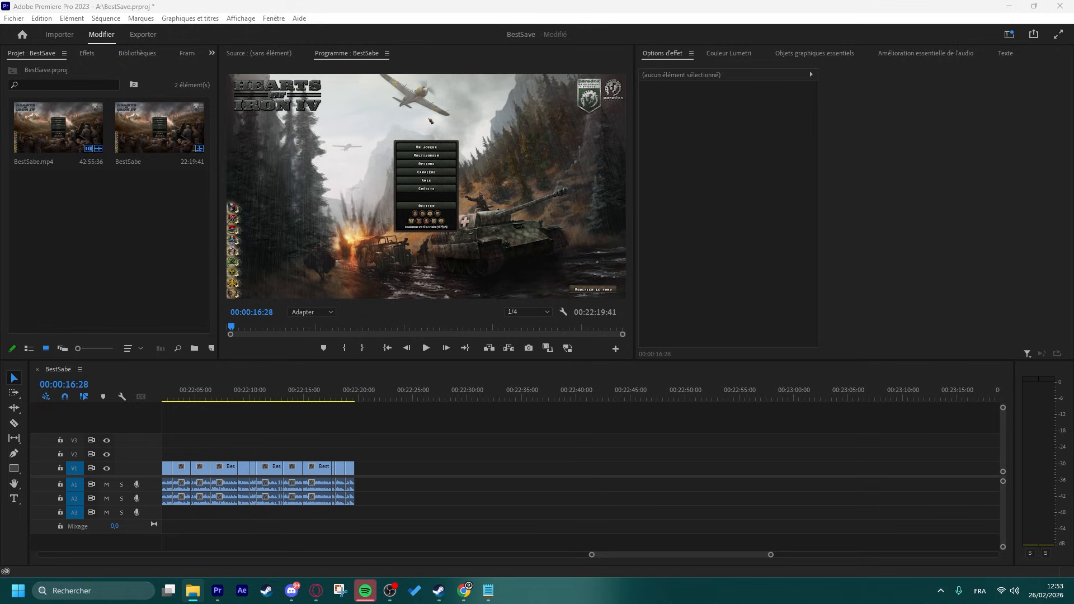
{"action": "scroll", "coordinate": [394, 502], "scroll_direction": "up", "scroll_amount": 6}
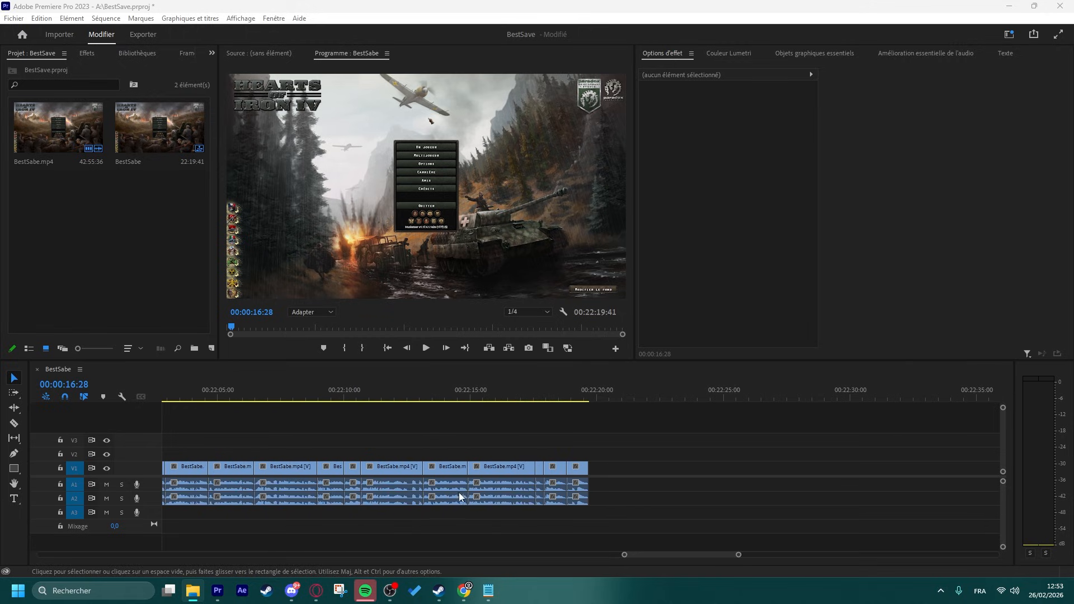
{"action": "left_click", "coordinate": [505, 475]}
{"action": "scroll", "coordinate": [504, 474], "scroll_direction": "down", "scroll_amount": 3}
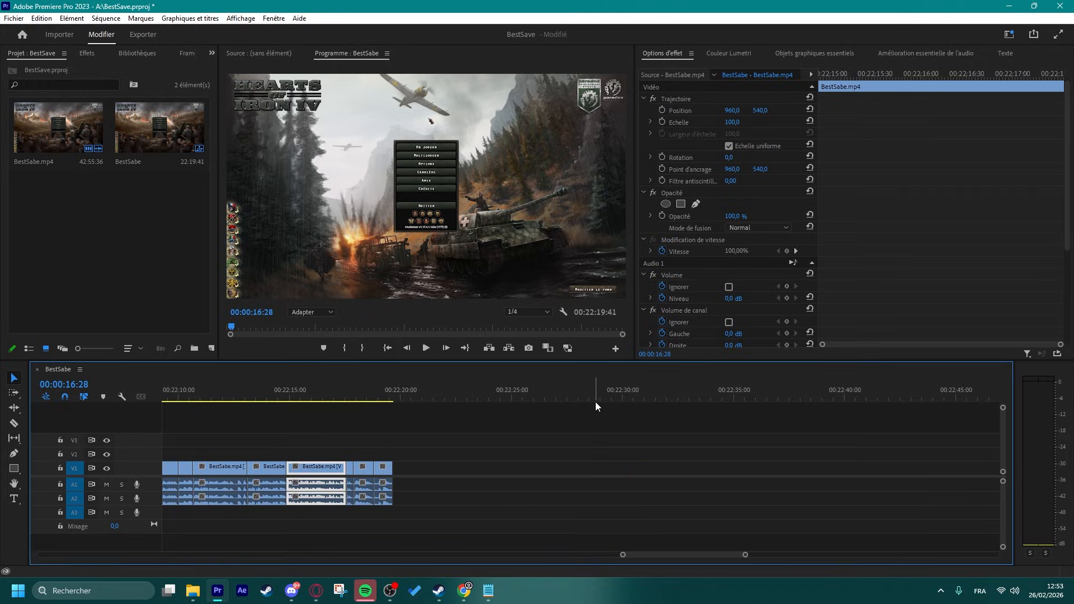
{"action": "left_click", "coordinate": [594, 399]}
{"action": "key", "text": "ctrl+v"}
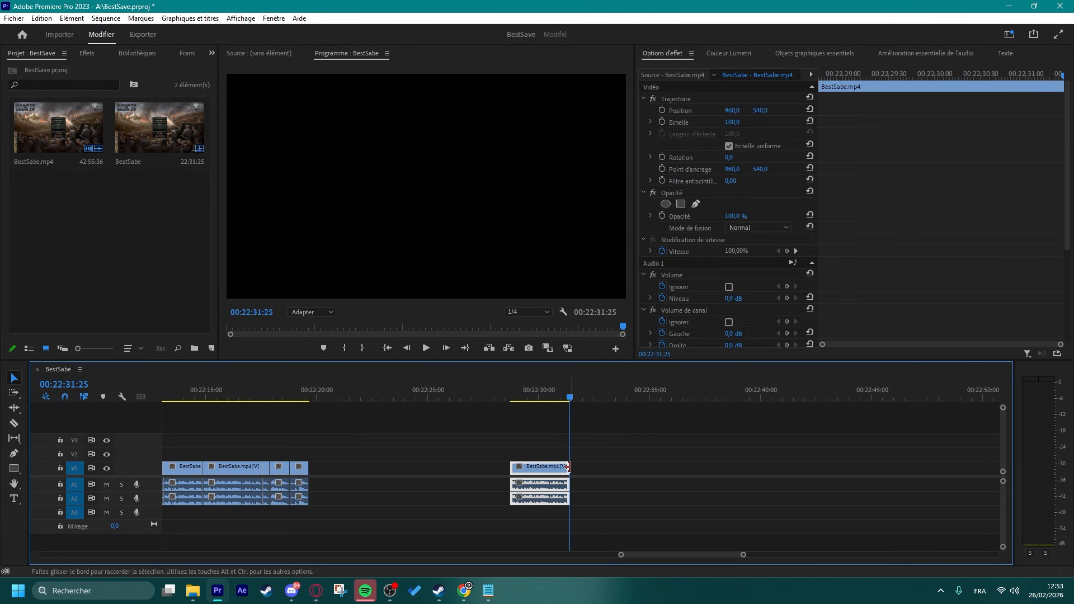
- Extend the end of the pasted clip out to 00:23:05:34
{"action": "left_click_drag", "start_coordinate": [569, 467], "coordinate": [791, 459]}
{"action": "scroll", "coordinate": [618, 475], "scroll_direction": "down", "scroll_amount": 2}
{"action": "left_click_drag", "start_coordinate": [675, 480], "coordinate": [772, 470]}
{"action": "scroll", "coordinate": [636, 465], "scroll_direction": "down", "scroll_amount": 1}
{"action": "left_click", "coordinate": [869, 470]}
{"action": "left_click_drag", "start_coordinate": [559, 468], "coordinate": [499, 468]}
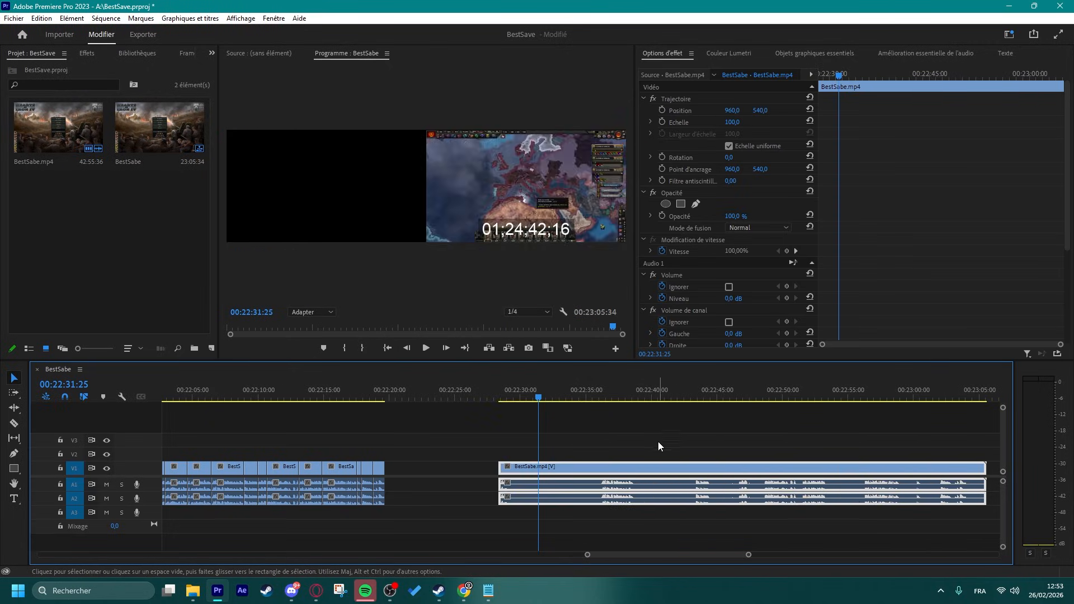
- Move the pasted clip later so it ends at 00:23:25:19, and extend its start back to about 00:22:29
{"action": "scroll", "coordinate": [558, 488], "scroll_direction": "down", "scroll_amount": 2}
{"action": "scroll", "coordinate": [552, 491], "scroll_direction": "down", "scroll_amount": 1}
{"action": "left_click_drag", "start_coordinate": [552, 491], "coordinate": [811, 486]}
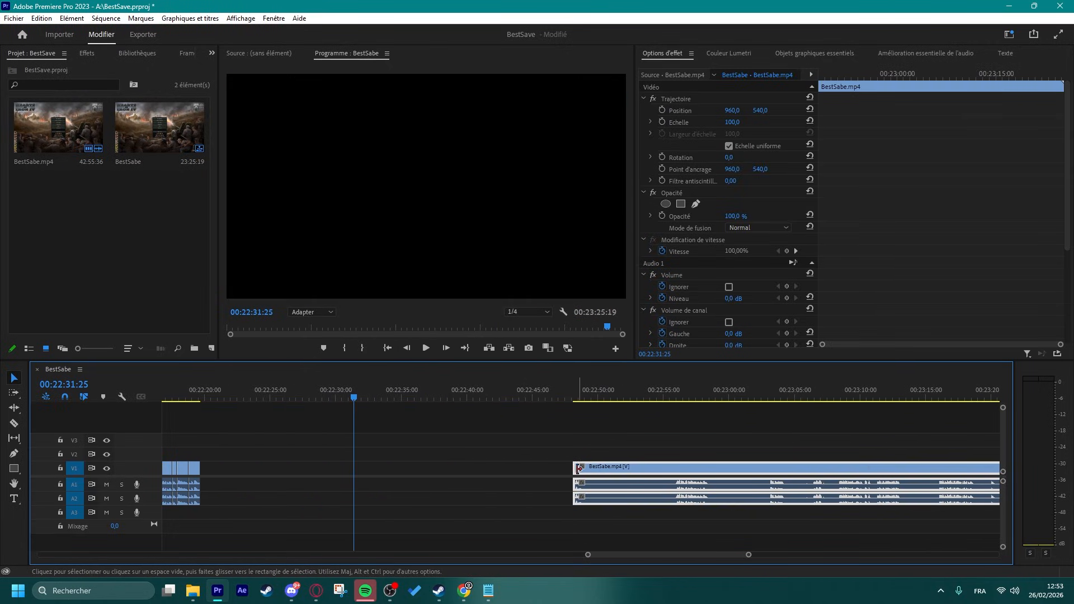
{"action": "left_click_drag", "start_coordinate": [576, 475], "coordinate": [321, 474]}
{"action": "left_click", "coordinate": [498, 439]}
{"action": "key", "text": "minus"}
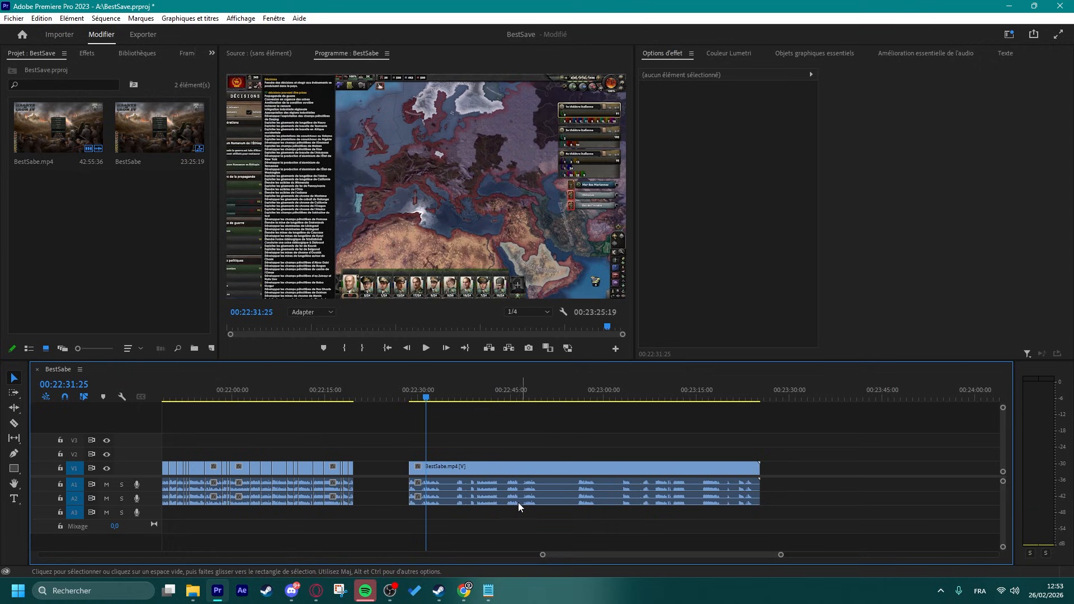
- Preview the extended clip at several points, including 00:22:55:24, 00:23:08:48 and 00:22:33:51
{"action": "key", "text": "equal"}
{"action": "key", "text": "equal"}
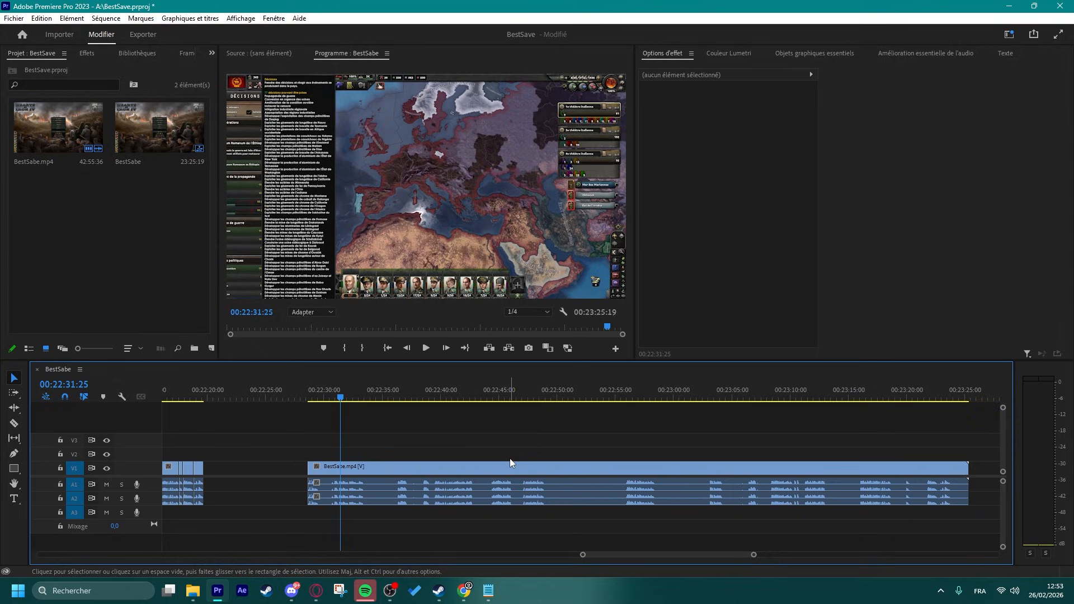
{"action": "scroll", "coordinate": [491, 465], "scroll_direction": "up", "scroll_amount": 2}
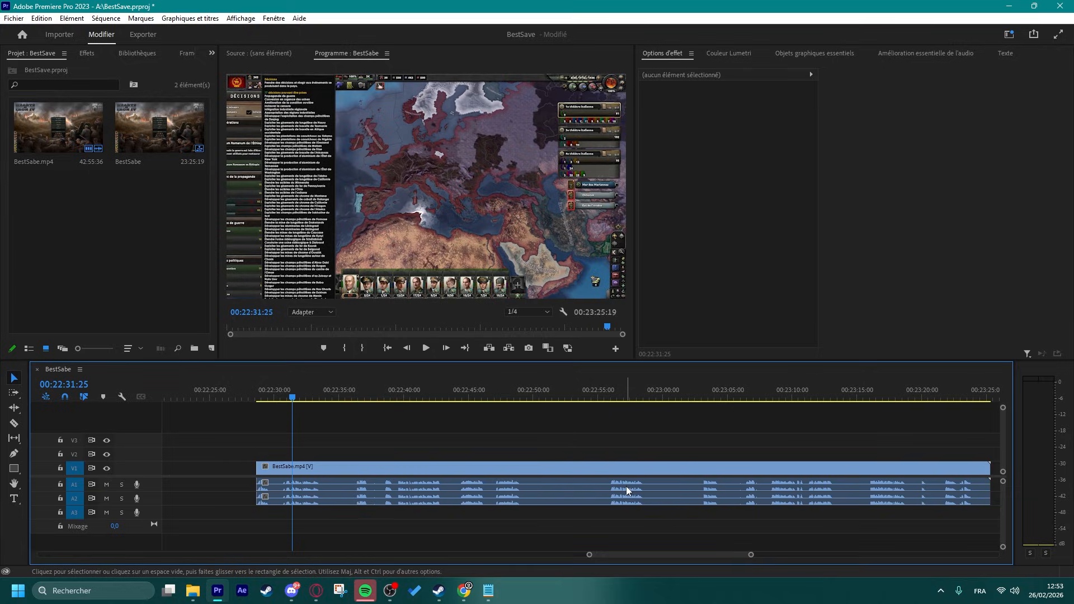
{"action": "left_click", "coordinate": [602, 397]}
{"action": "scroll", "coordinate": [603, 474], "scroll_direction": "down", "scroll_amount": 2}
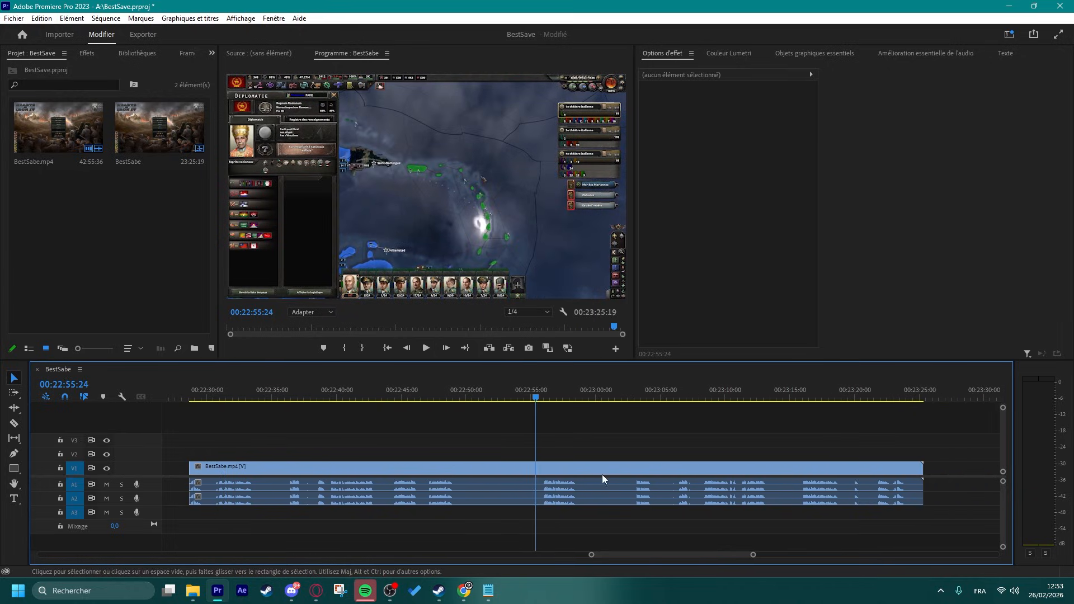
{"action": "left_click", "coordinate": [709, 396]}
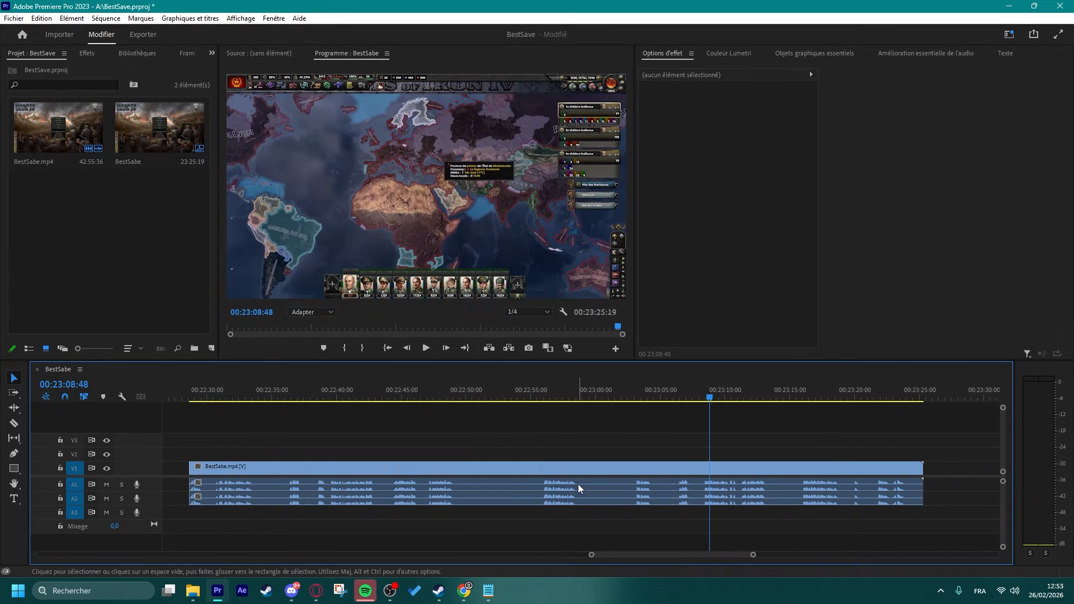
{"action": "scroll", "coordinate": [596, 498], "scroll_direction": "up", "scroll_amount": 2}
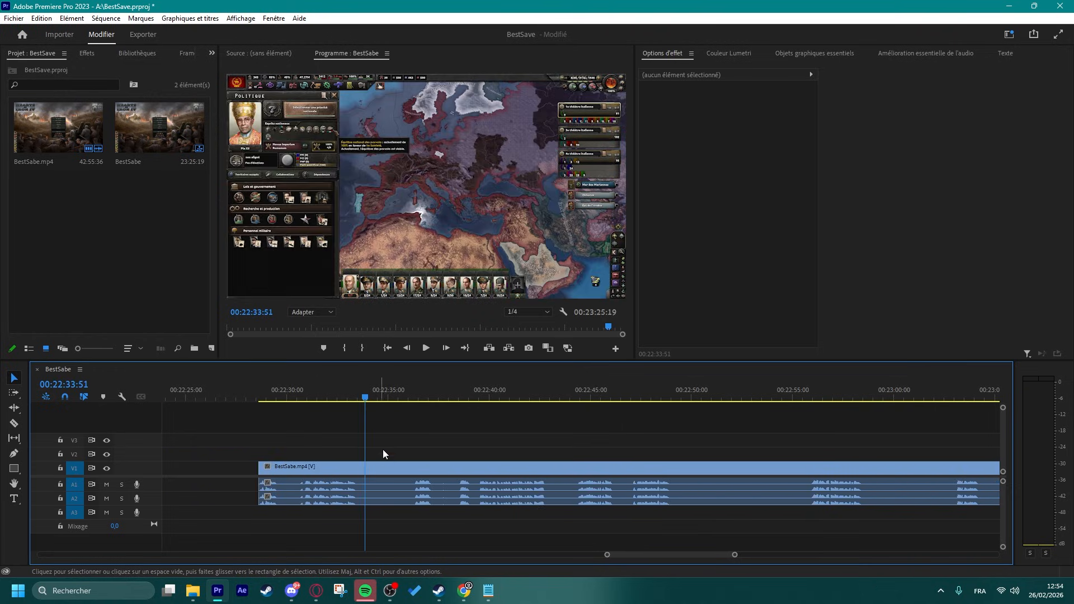
- Split the extended clip with the Razor at both ends of the first silence, about 00:22:33 and 00:22:36
{"action": "key", "text": "c"}
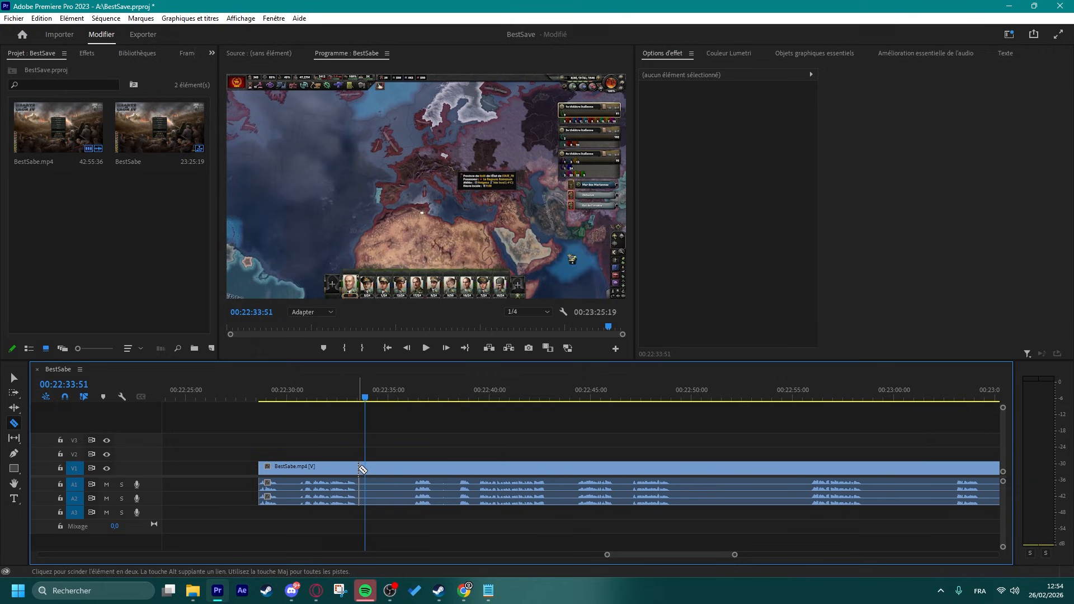
{"action": "scroll", "coordinate": [348, 512], "scroll_direction": "up", "scroll_amount": 3}
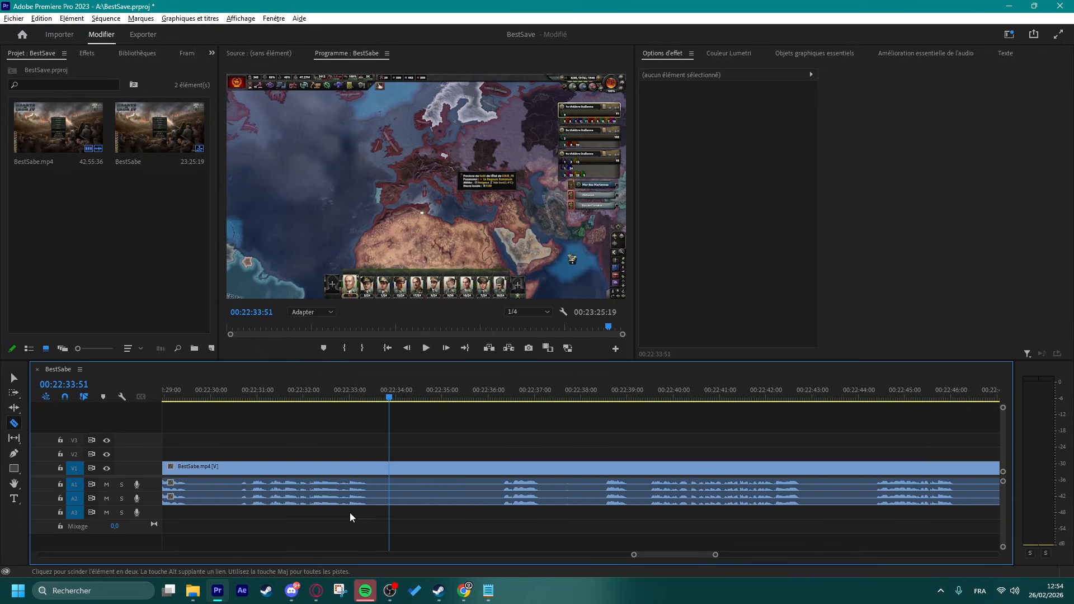
{"action": "left_click", "coordinate": [369, 468]}
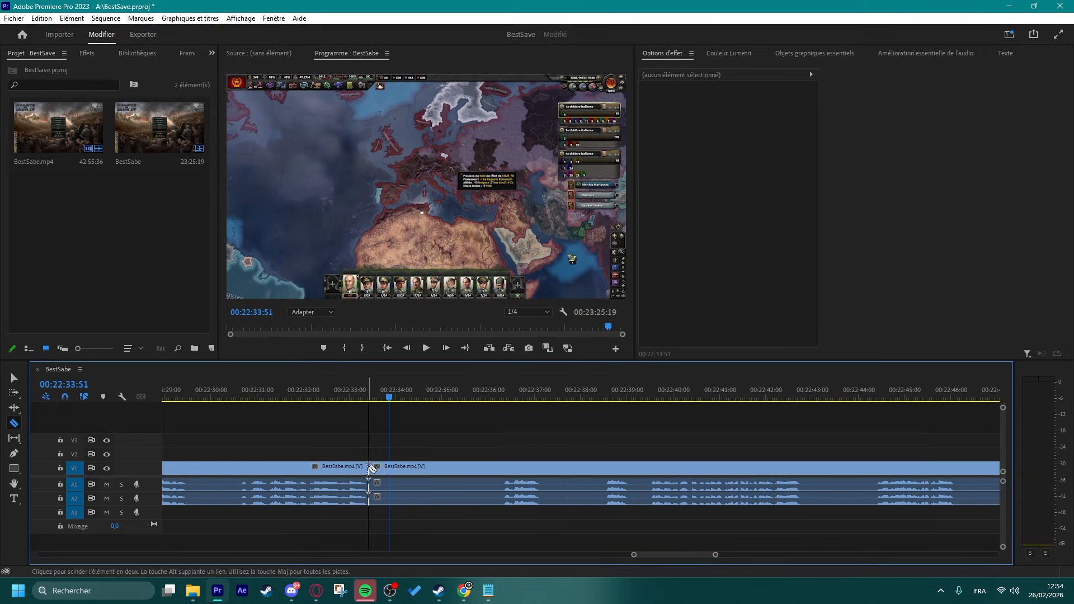
{"action": "left_click", "coordinate": [504, 469]}
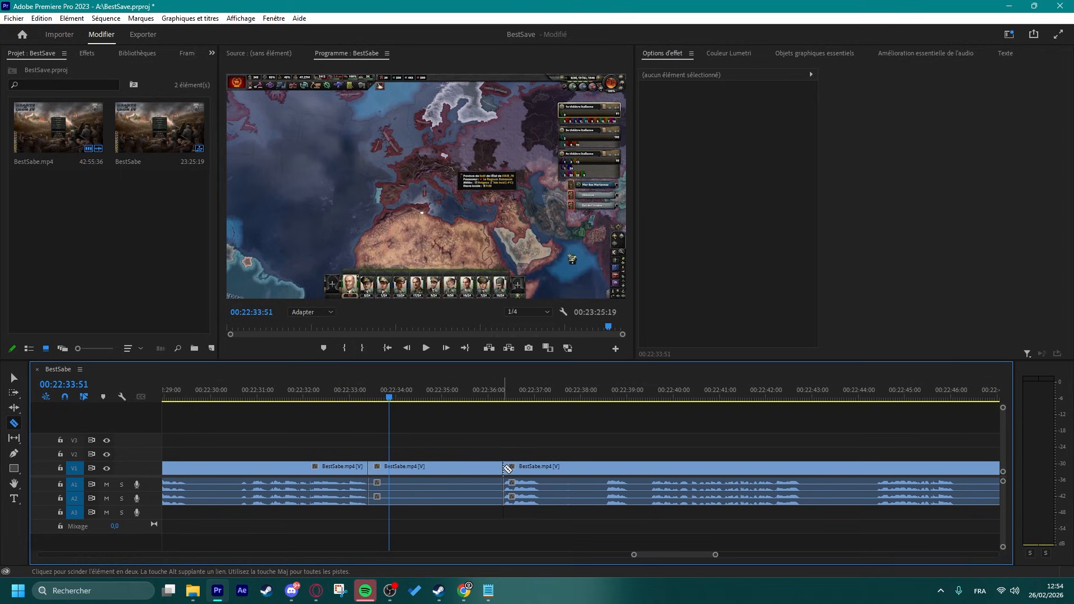
- Delete the silent piece between the two cuts and close the gap it leaves
{"action": "left_click", "coordinate": [14, 378]}
{"action": "left_click", "coordinate": [453, 471]}
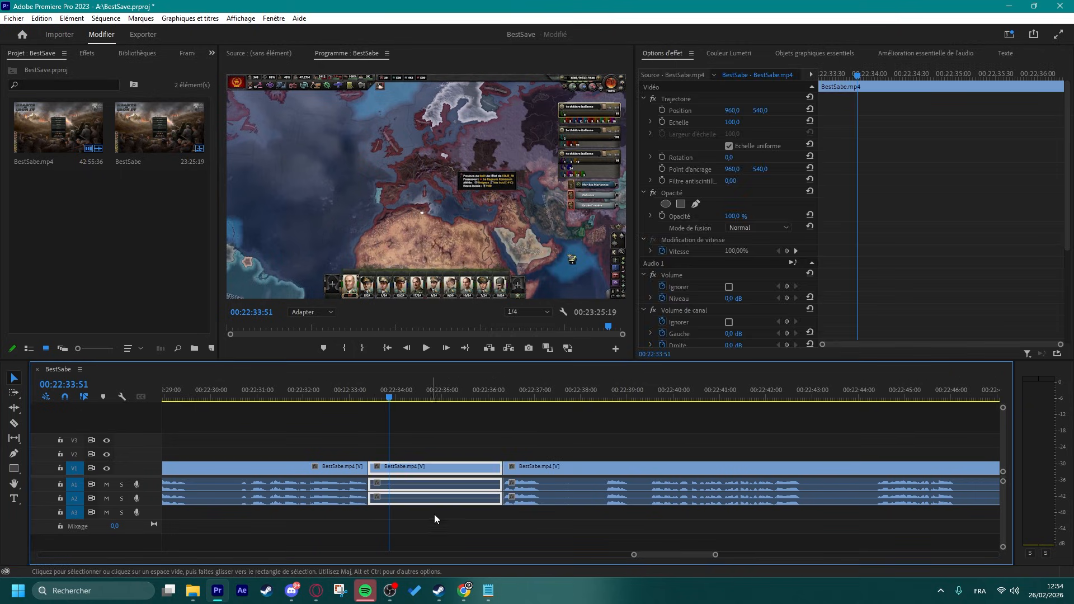
{"action": "left_click", "coordinate": [435, 515]}
{"action": "left_click_drag", "start_coordinate": [432, 427], "coordinate": [444, 520]}
{"action": "left_click", "coordinate": [444, 520]}
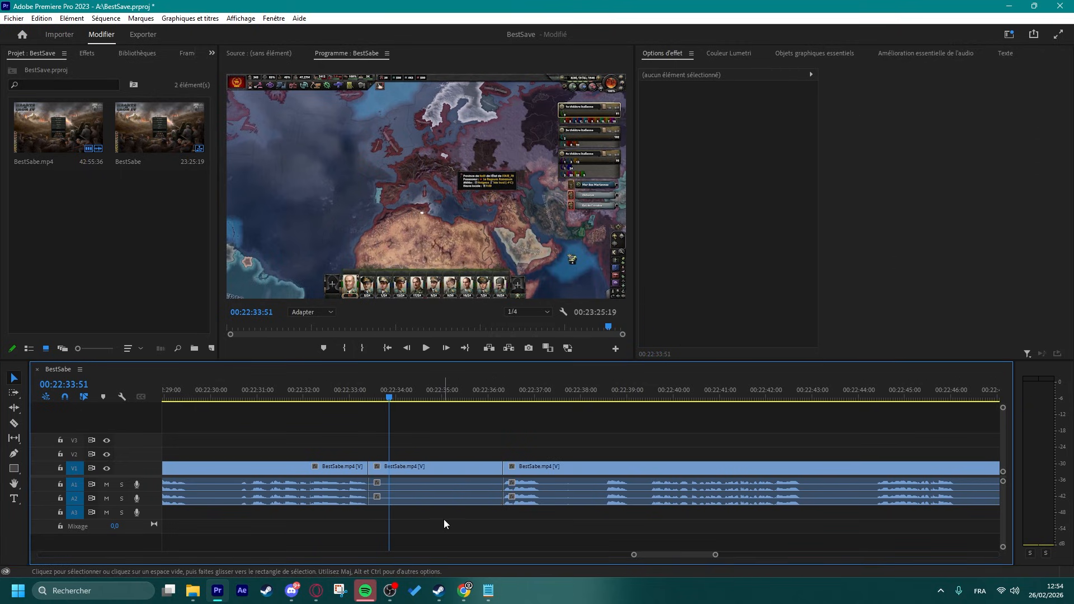
{"action": "left_click", "coordinate": [452, 472]}
{"action": "key", "text": "Delete"}
{"action": "left_click", "coordinate": [428, 469]}
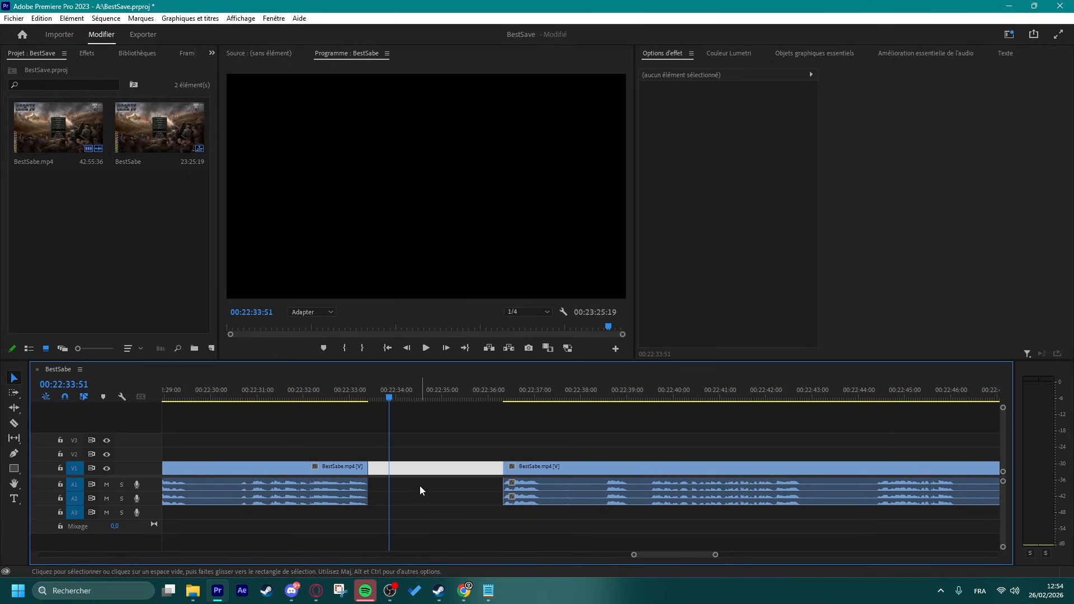
{"action": "key", "text": "Delete"}
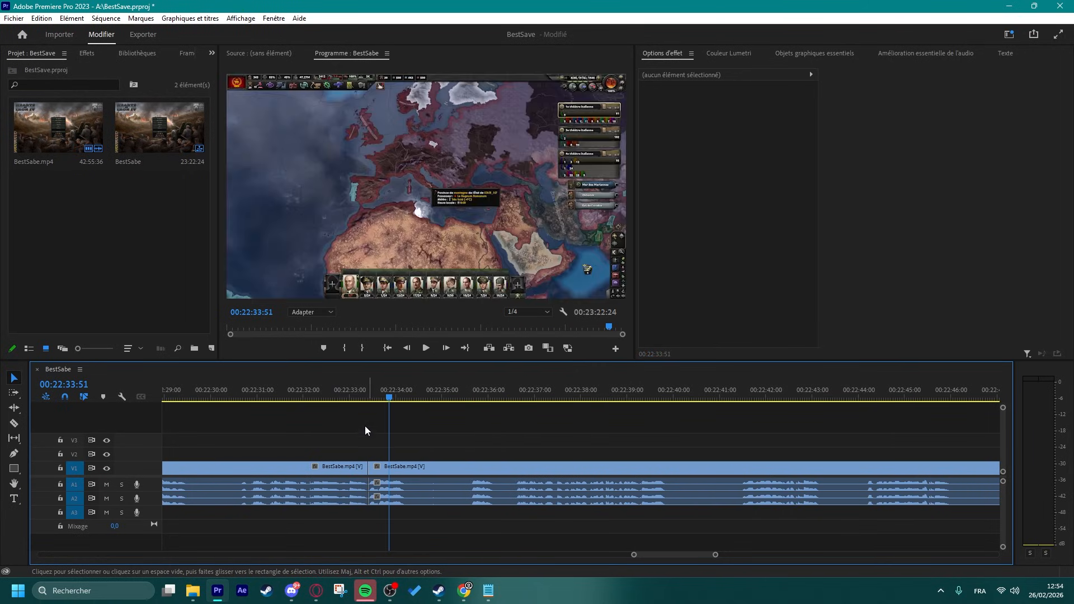
- Examine the audio waveform around the new join and along the rest of the extended clip
{"action": "scroll", "coordinate": [426, 465], "scroll_direction": "up", "scroll_amount": 3}
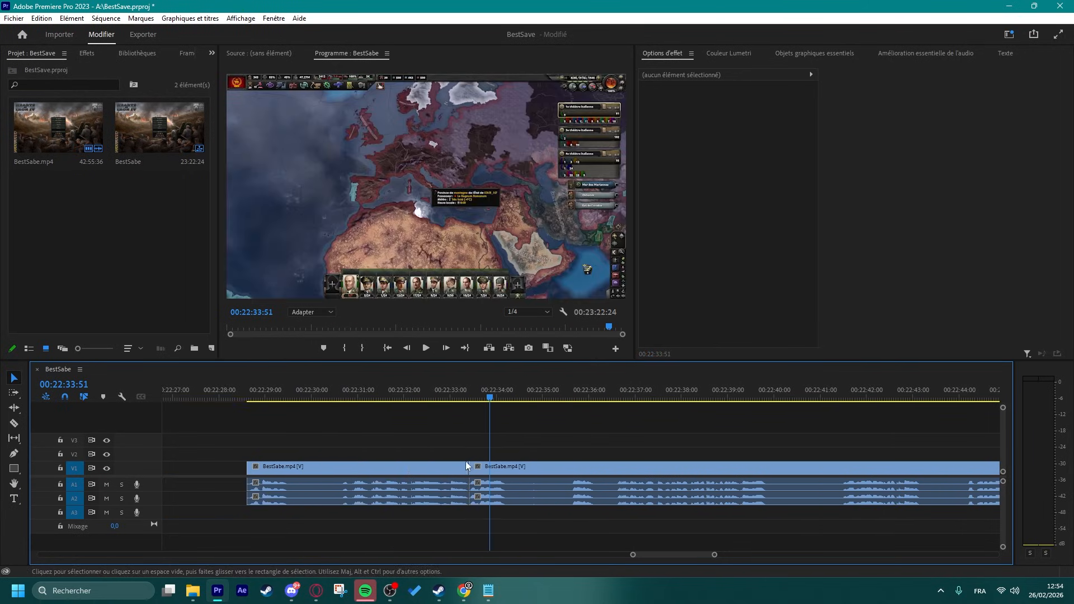
{"action": "scroll", "coordinate": [472, 454], "scroll_direction": "down", "scroll_amount": 1}
{"action": "scroll", "coordinate": [473, 455], "scroll_direction": "down", "scroll_amount": 5, "text": "alt"}
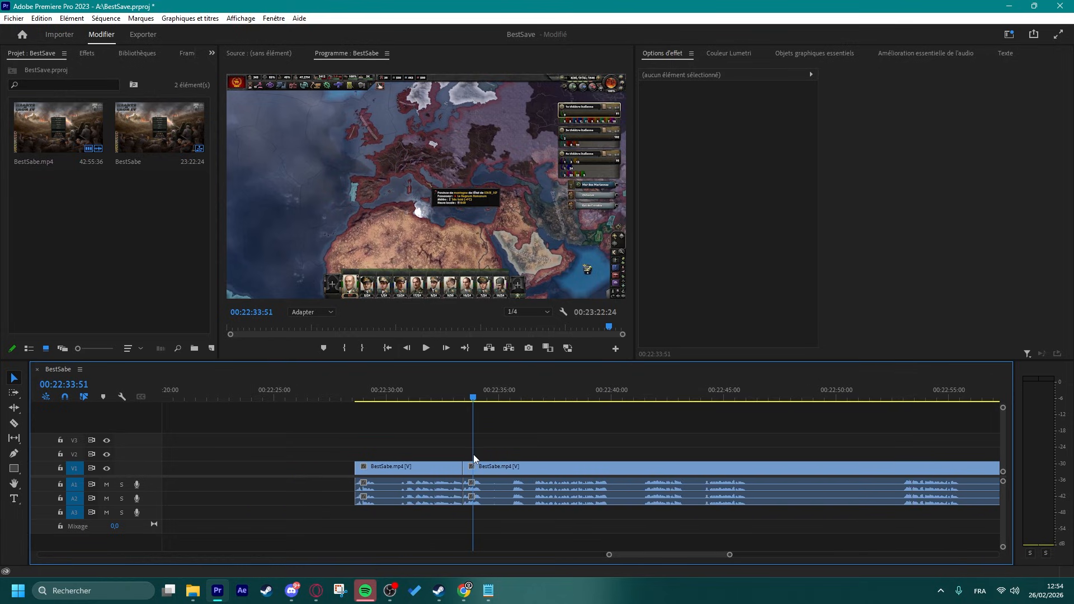
{"action": "scroll", "coordinate": [463, 452], "scroll_direction": "down", "scroll_amount": 3, "text": "alt"}
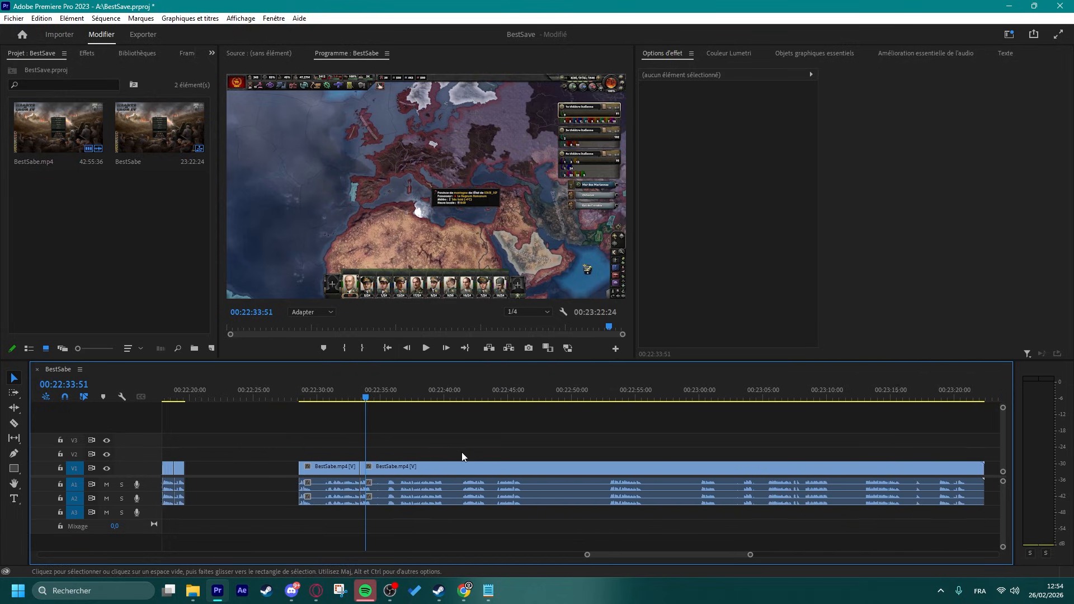
{"action": "scroll", "coordinate": [462, 457], "scroll_direction": "down", "scroll_amount": 2}
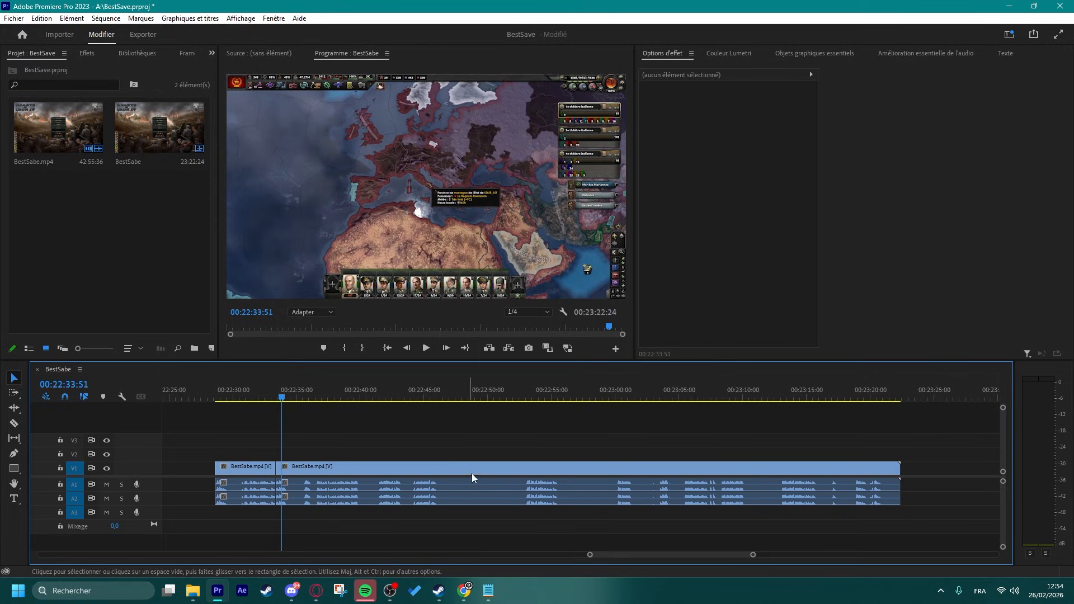
{"action": "scroll", "coordinate": [472, 474], "scroll_direction": "up", "scroll_amount": 6, "text": "alt"}
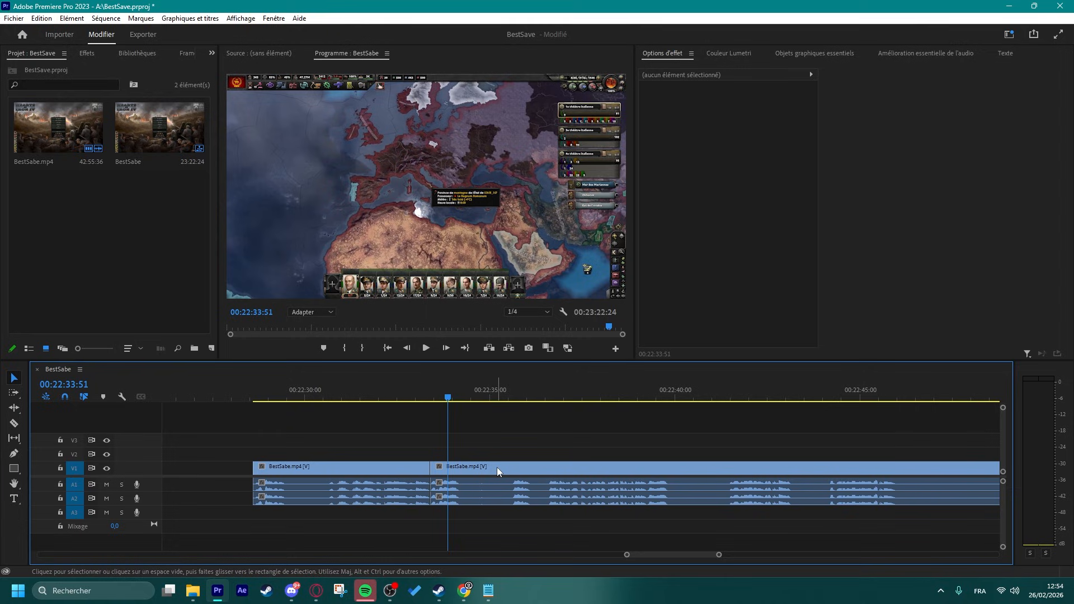
{"action": "scroll", "coordinate": [532, 463], "scroll_direction": "right", "scroll_amount": 3}
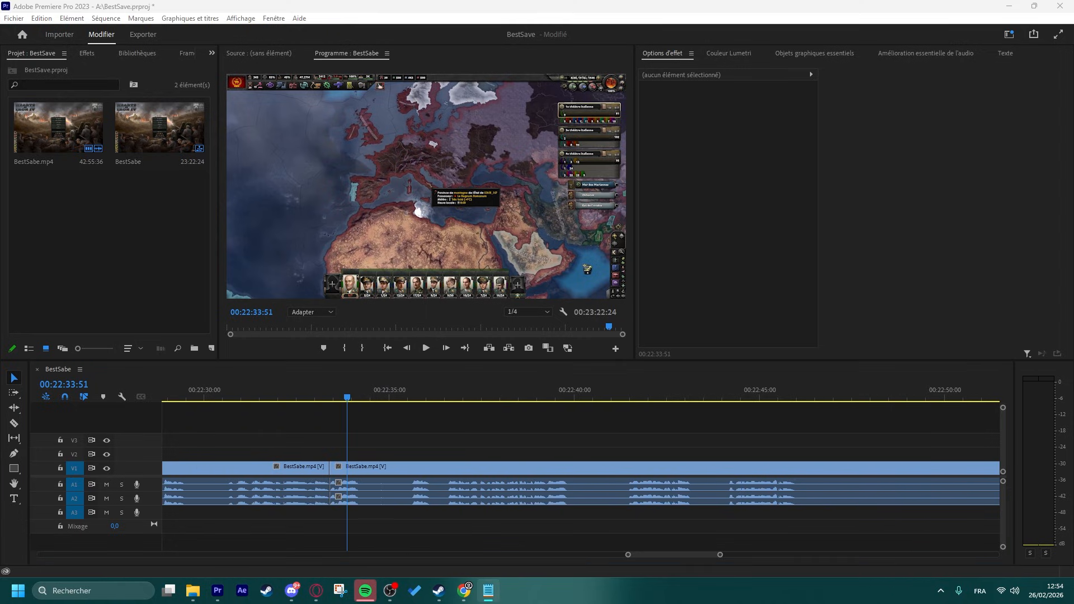
{"action": "left_click", "coordinate": [499, 447]}
{"action": "scroll", "coordinate": [475, 449], "scroll_direction": "down", "scroll_amount": 3}
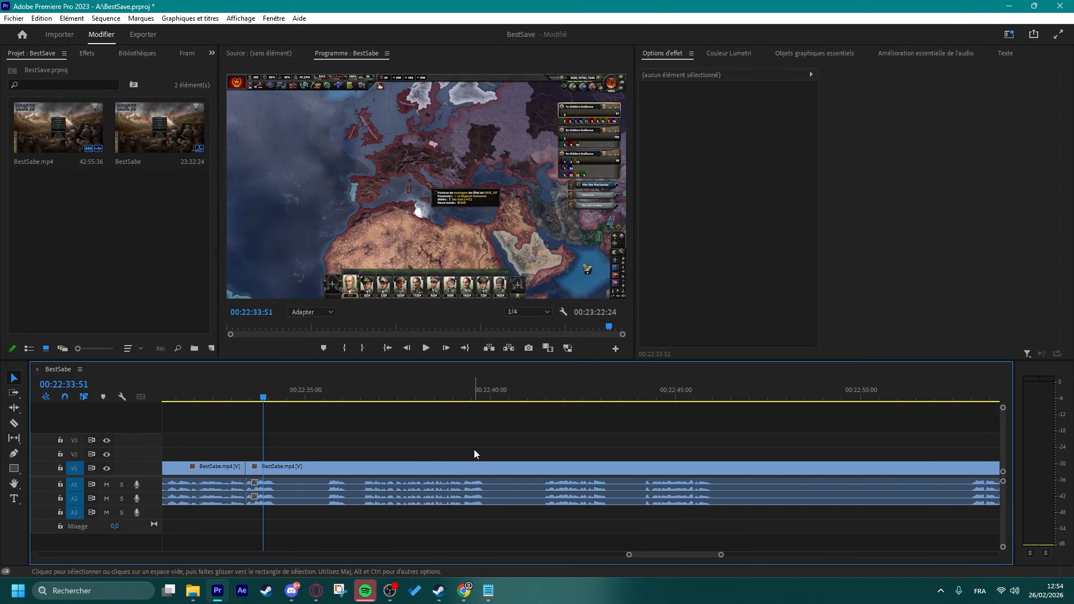
{"action": "scroll", "coordinate": [474, 449], "scroll_direction": "up", "scroll_amount": 7}
{"action": "scroll", "coordinate": [361, 429], "scroll_direction": "down", "scroll_amount": 4}
{"action": "scroll", "coordinate": [364, 456], "scroll_direction": "up", "scroll_amount": 1}
{"action": "scroll", "coordinate": [367, 459], "scroll_direction": "up", "scroll_amount": 1}
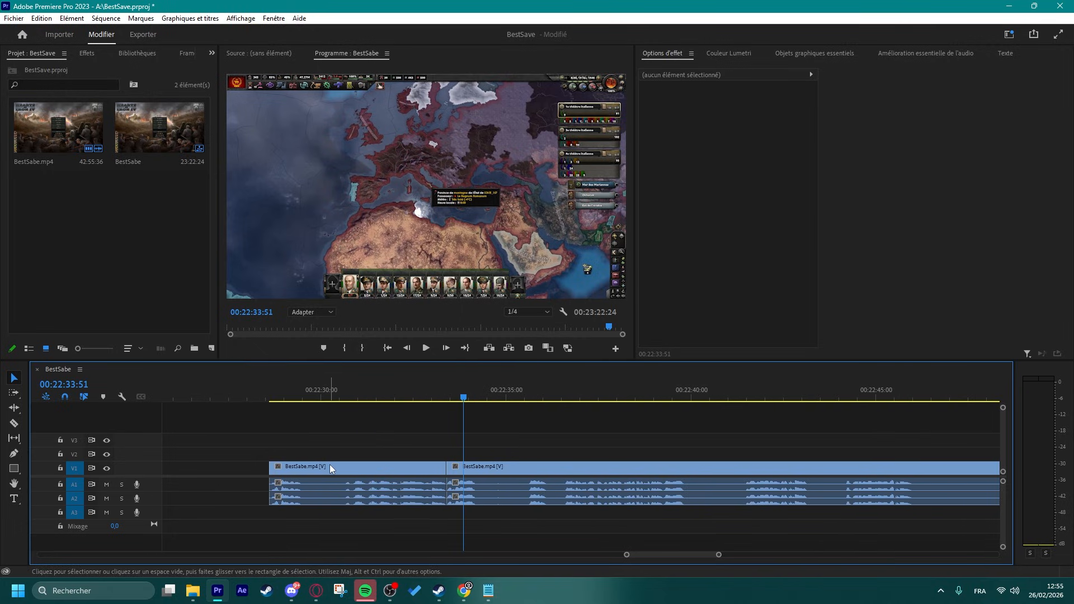
- Cut the first clip at 00:22:29:29 and remove the silence that follows, closing the gap
{"action": "left_click", "coordinate": [303, 399]}
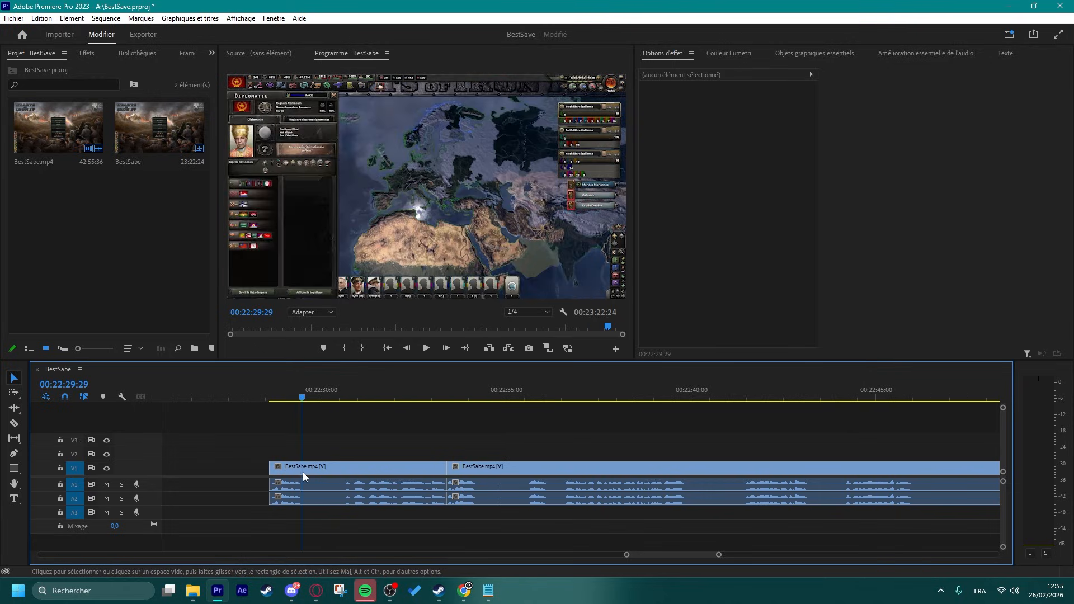
{"action": "key", "text": "ctrl+k"}
- Show the saved effect presets in the custom bin Chutier personnalisé 01
{"action": "left_click", "coordinate": [86, 54]}
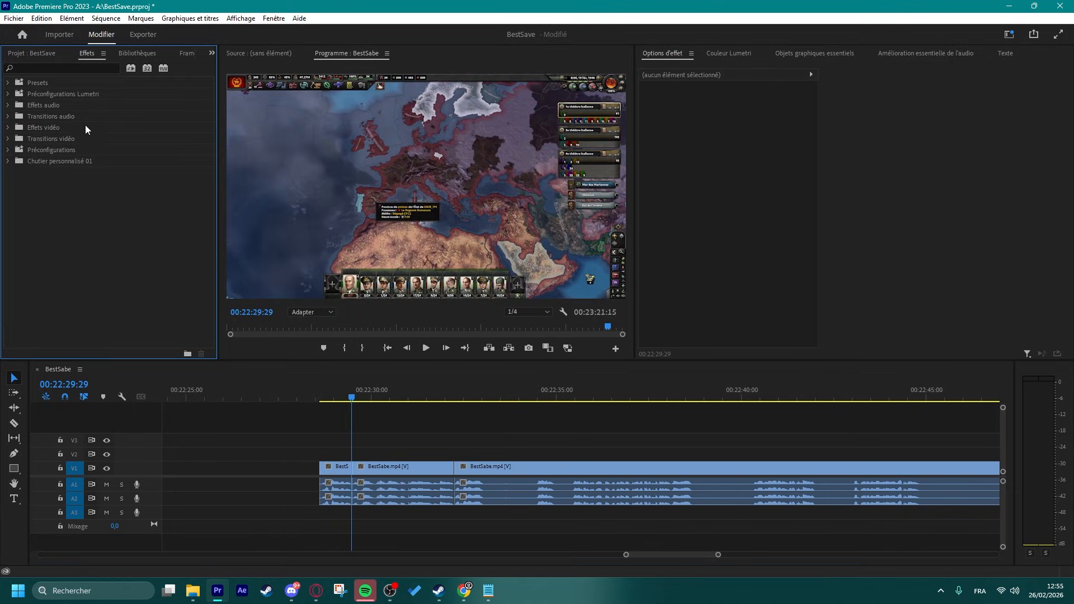
{"action": "left_click", "coordinate": [9, 161]}
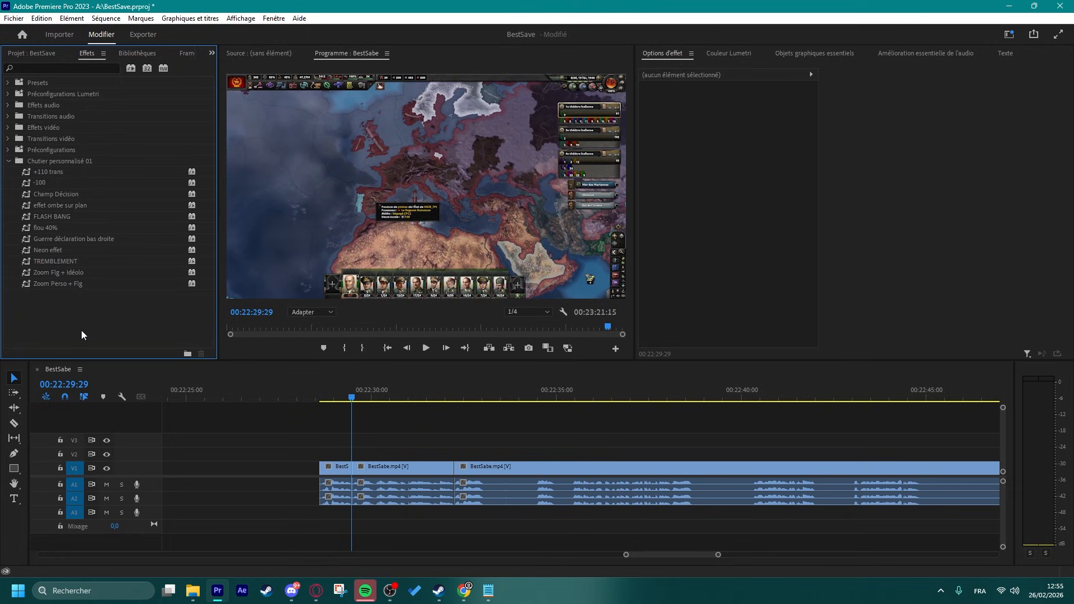
{"action": "left_click", "coordinate": [404, 458]}
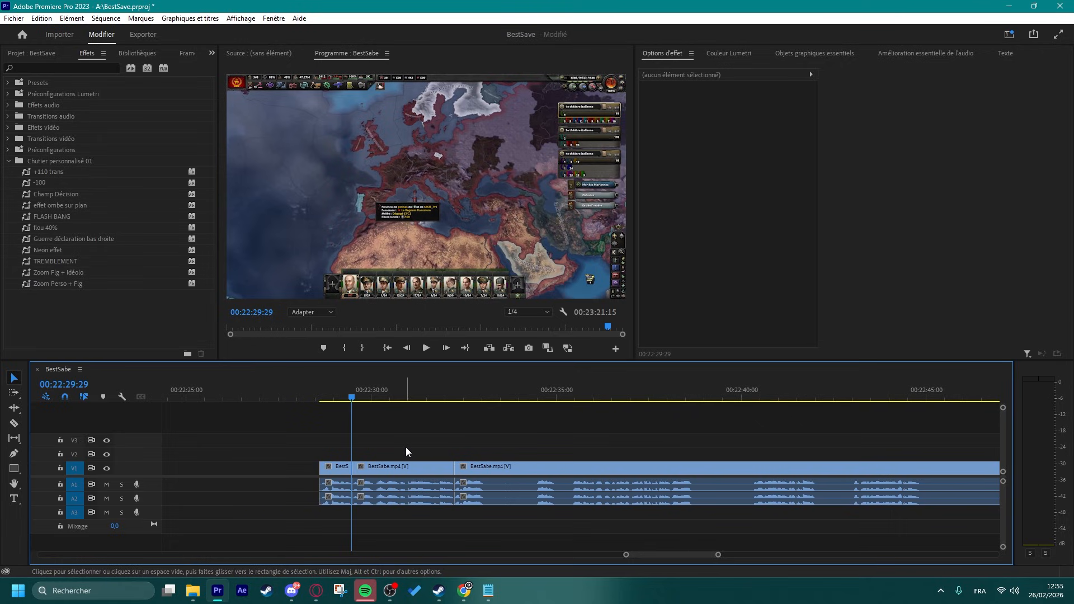
{"action": "scroll", "coordinate": [406, 448], "scroll_direction": "down", "scroll_amount": 1}
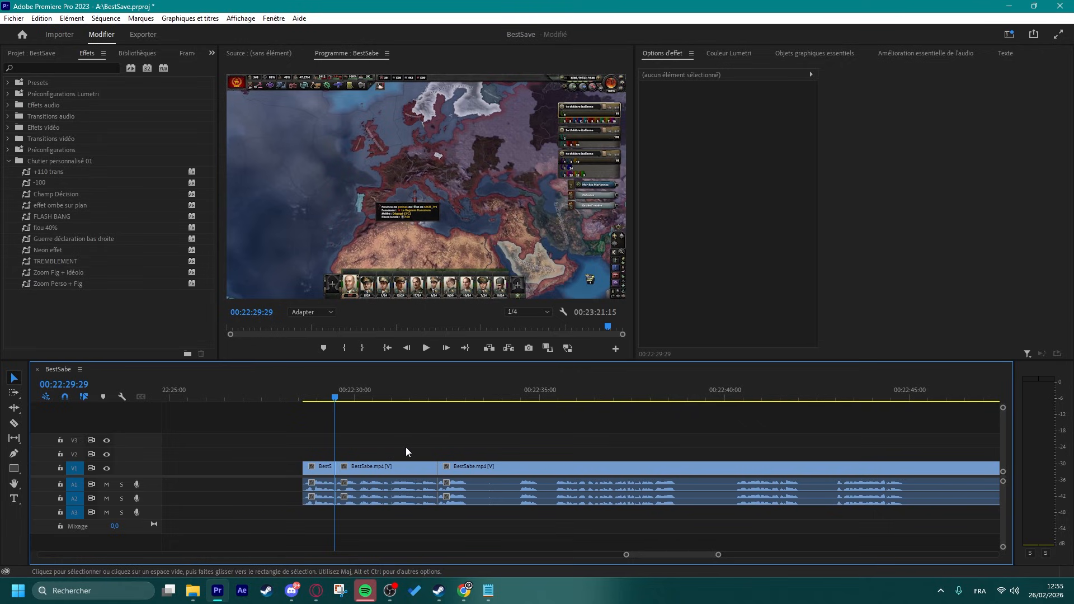
{"action": "scroll", "coordinate": [386, 450], "scroll_direction": "down", "scroll_amount": 3}
{"action": "scroll", "coordinate": [370, 452], "scroll_direction": "up", "scroll_amount": 2}
{"action": "scroll", "coordinate": [369, 452], "scroll_direction": "up", "scroll_amount": 1}
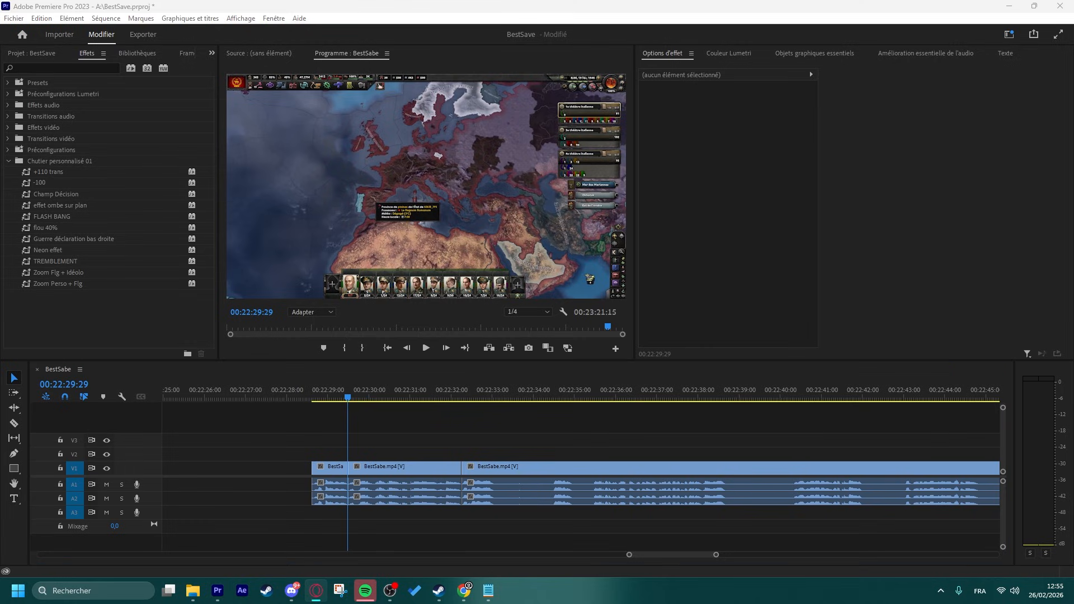
{"action": "left_click", "coordinate": [606, 439]}
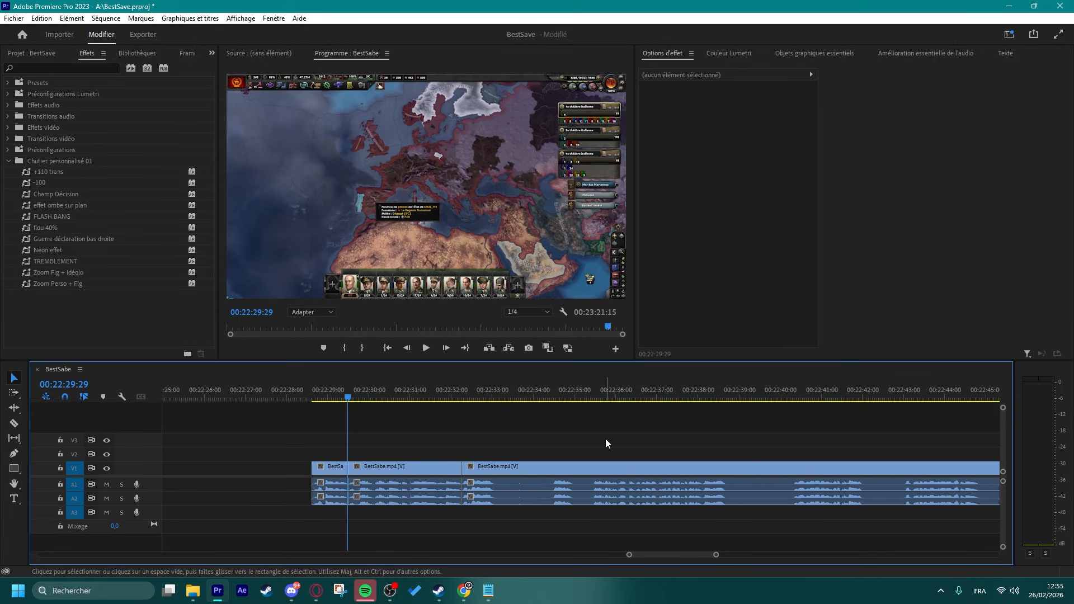
{"action": "scroll", "coordinate": [493, 432], "scroll_direction": "up", "scroll_amount": 1}
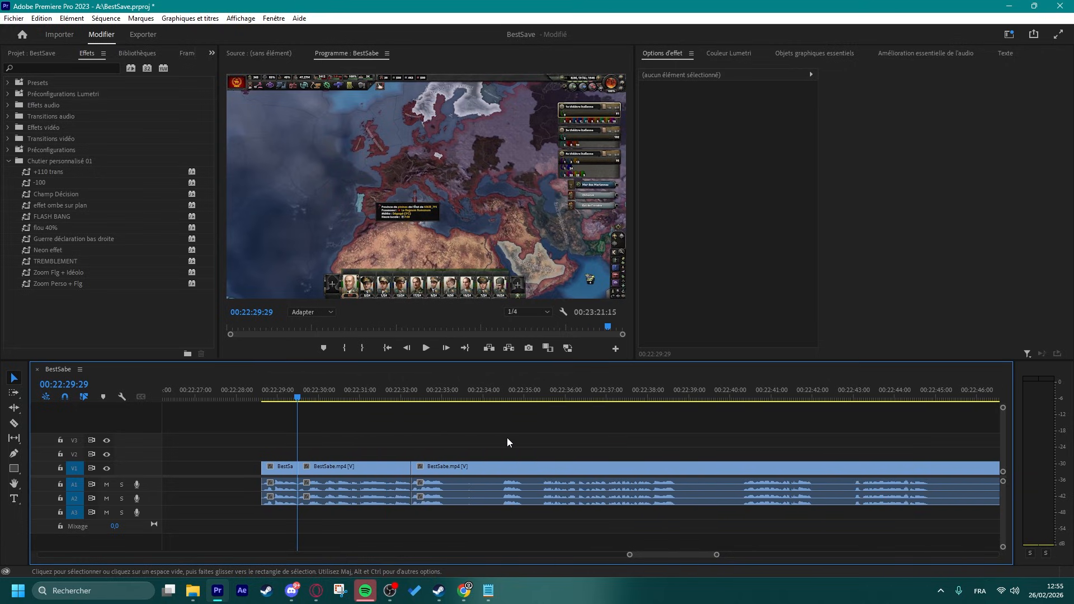
{"action": "scroll", "coordinate": [507, 437], "scroll_direction": "down", "scroll_amount": 2}
{"action": "scroll", "coordinate": [387, 484], "scroll_direction": "up", "scroll_amount": 2}
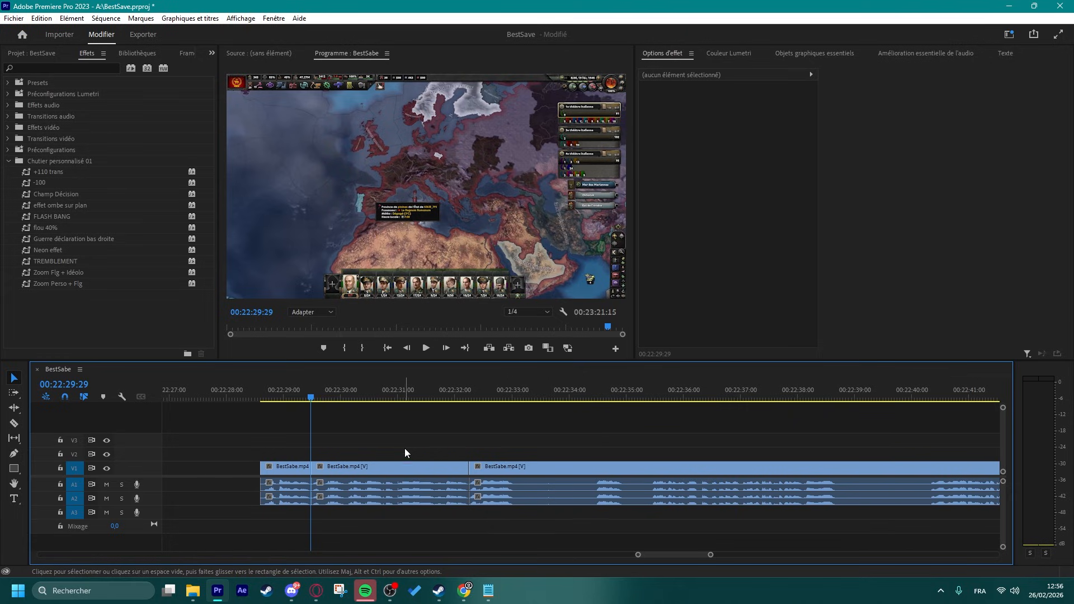
{"action": "scroll", "coordinate": [444, 441], "scroll_direction": "up", "scroll_amount": 1}
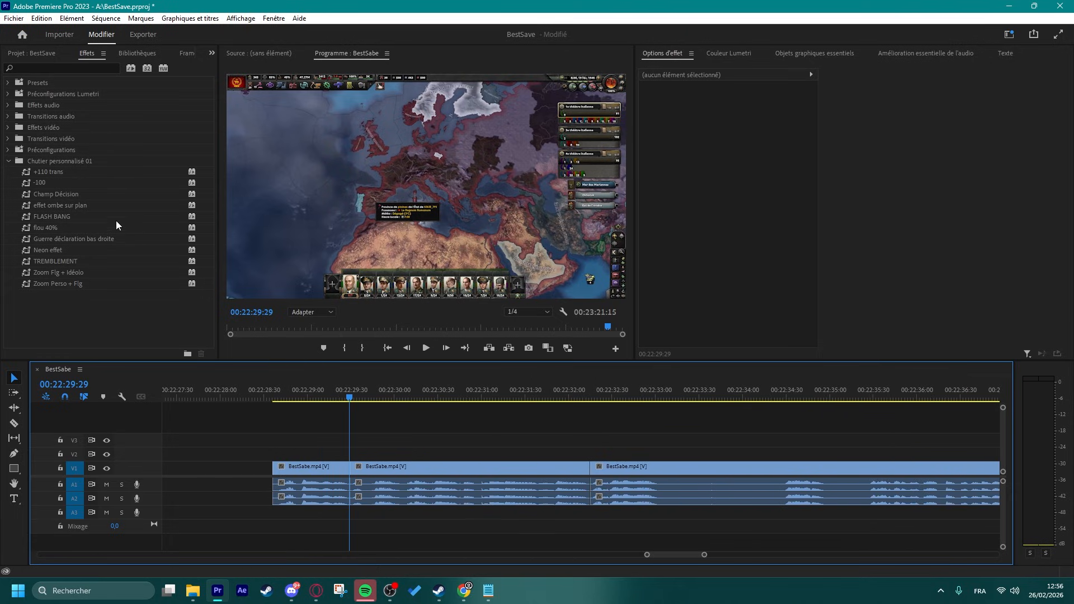
- Try the TREMBLEMENT preset on the clip after the 00:22:29:29 cut, play the result and undo it
{"action": "left_click", "coordinate": [62, 237]}
{"action": "left_click_drag", "start_coordinate": [57, 261], "coordinate": [432, 470]}
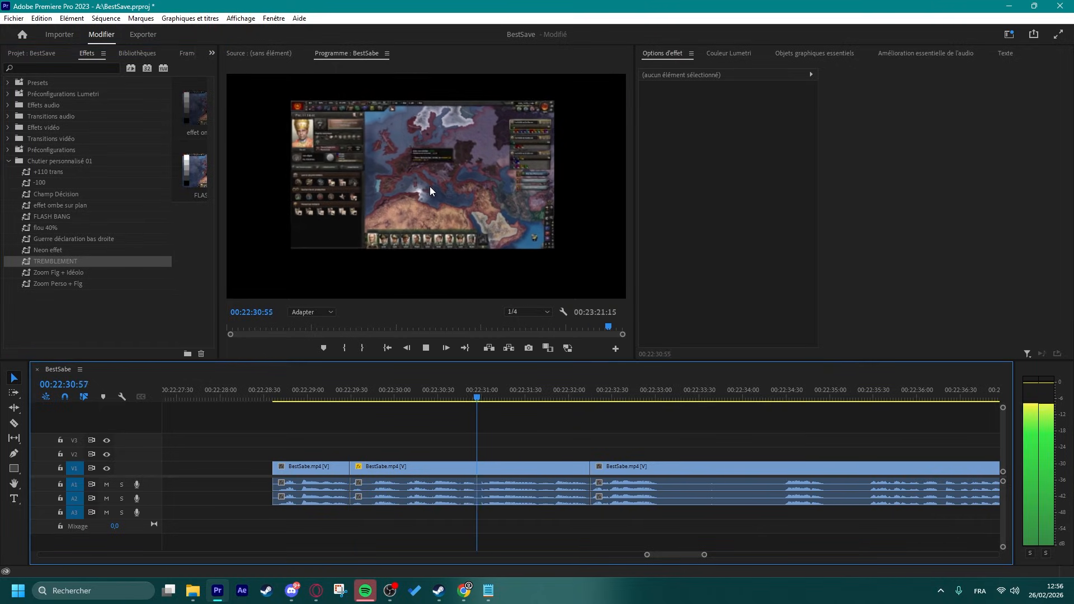
{"action": "key", "text": "space"}
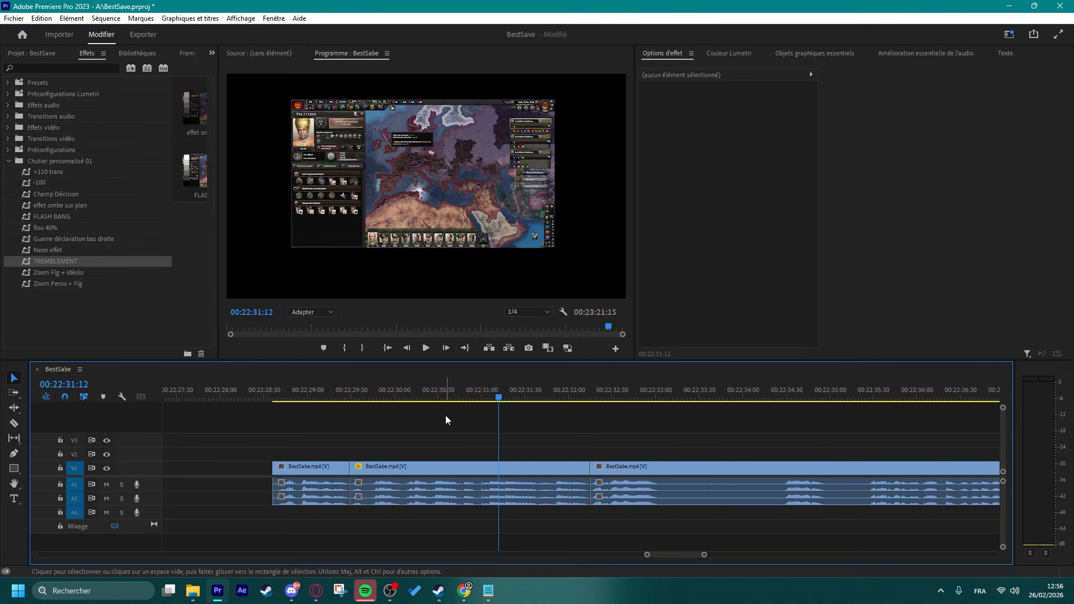
{"action": "key", "text": "ctrl+z"}
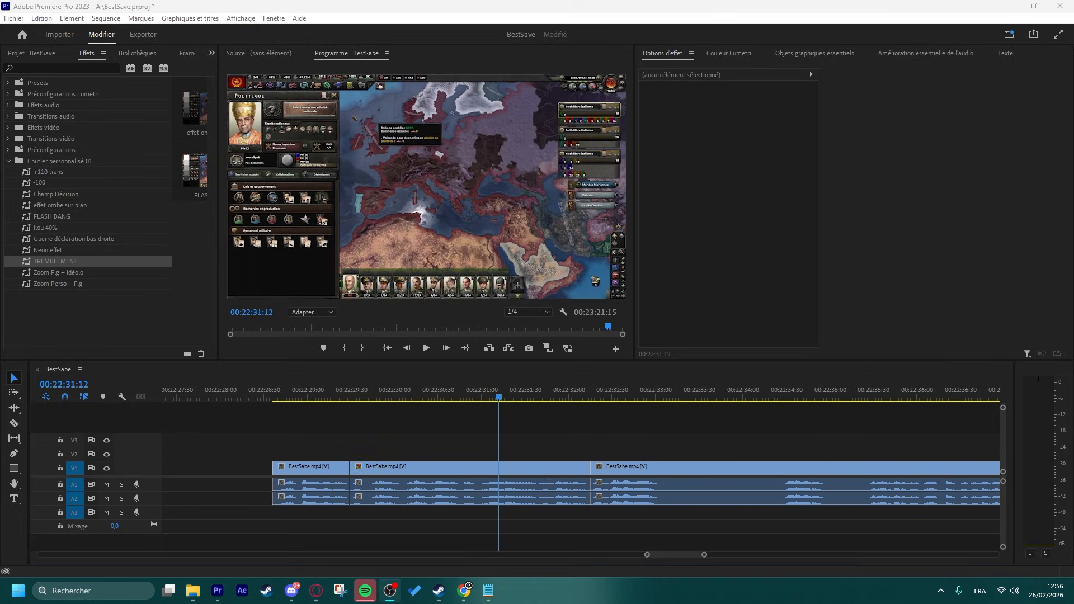
- Select the Champ Décision preset and preview the footage around the second clip, ending at 00:22:29:16
{"action": "left_click", "coordinate": [51, 200]}
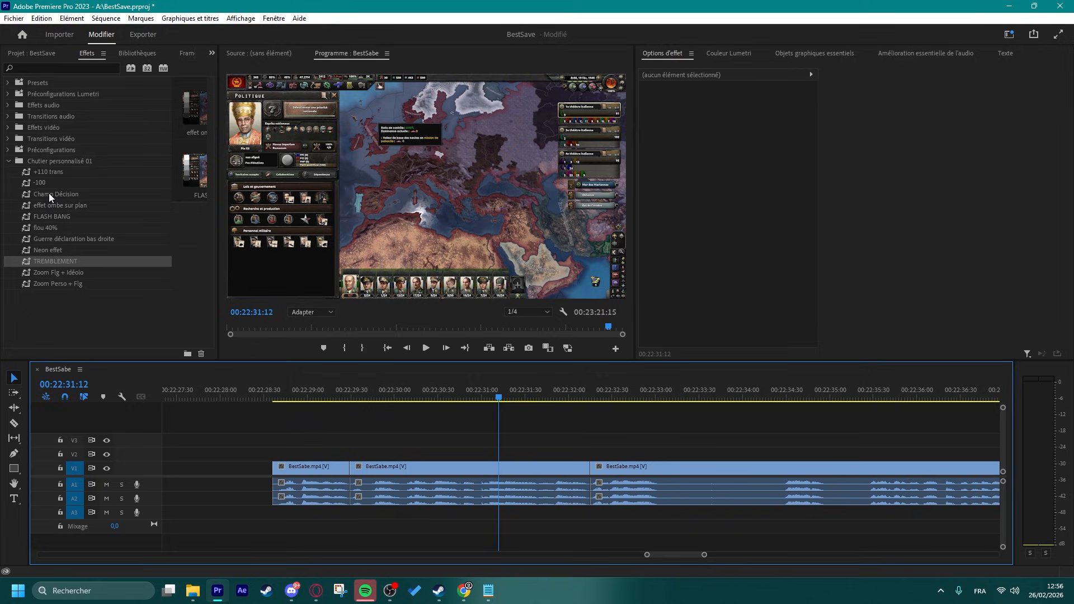
{"action": "left_click", "coordinate": [55, 195]}
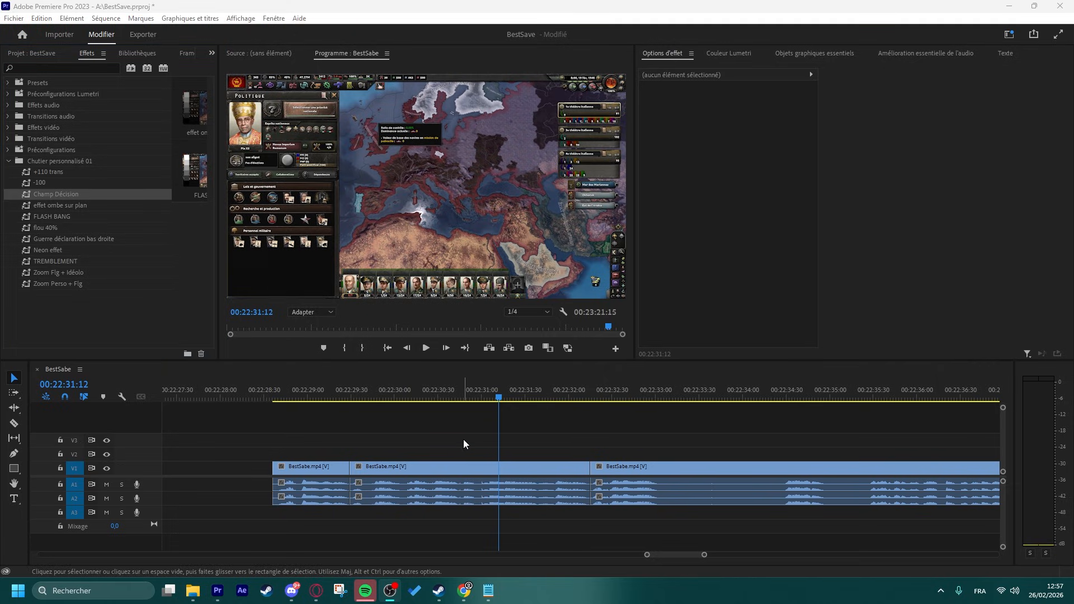
{"action": "left_click", "coordinate": [421, 472]}
{"action": "left_click", "coordinate": [420, 470]}
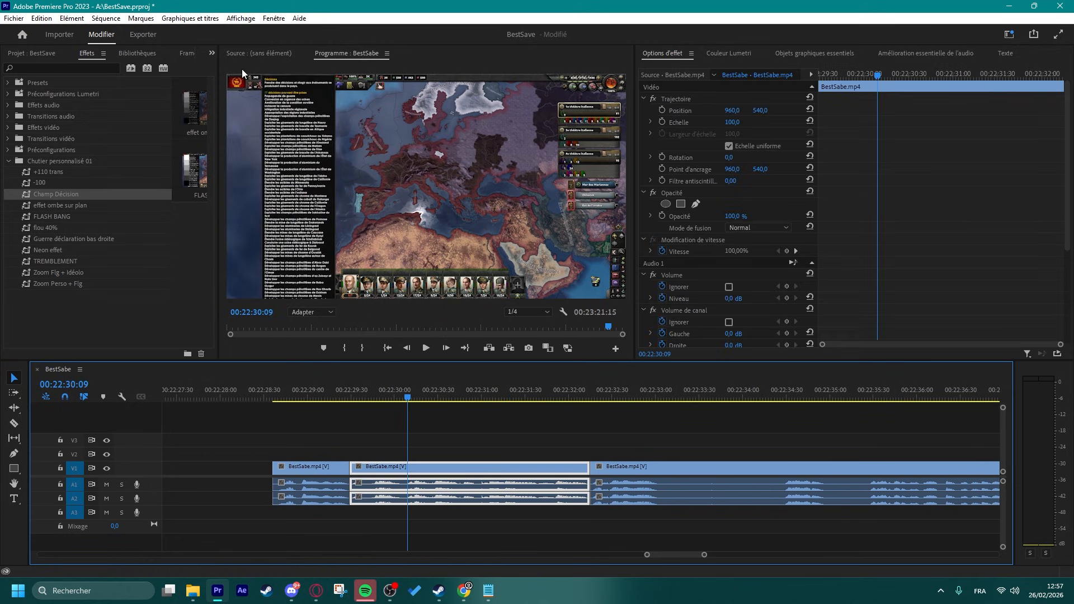
{"action": "left_click", "coordinate": [393, 394]}
{"action": "left_click_drag", "start_coordinate": [385, 400], "coordinate": [330, 394]}
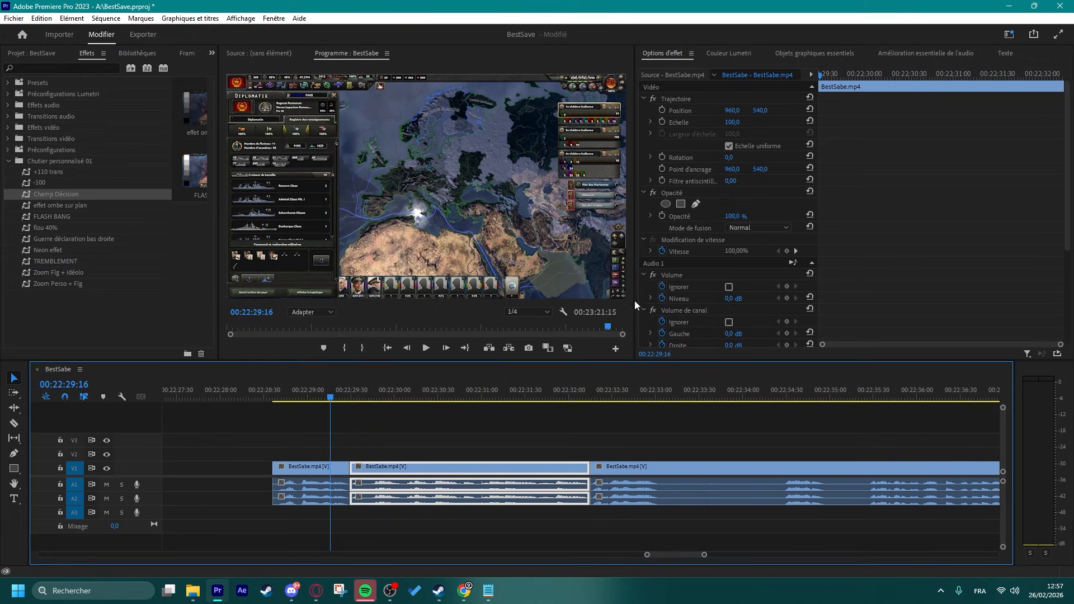
- Try enlarging the first clip to a scale of 317 at position 3034, 1335, and reset both properties
{"action": "left_click", "coordinate": [335, 473]}
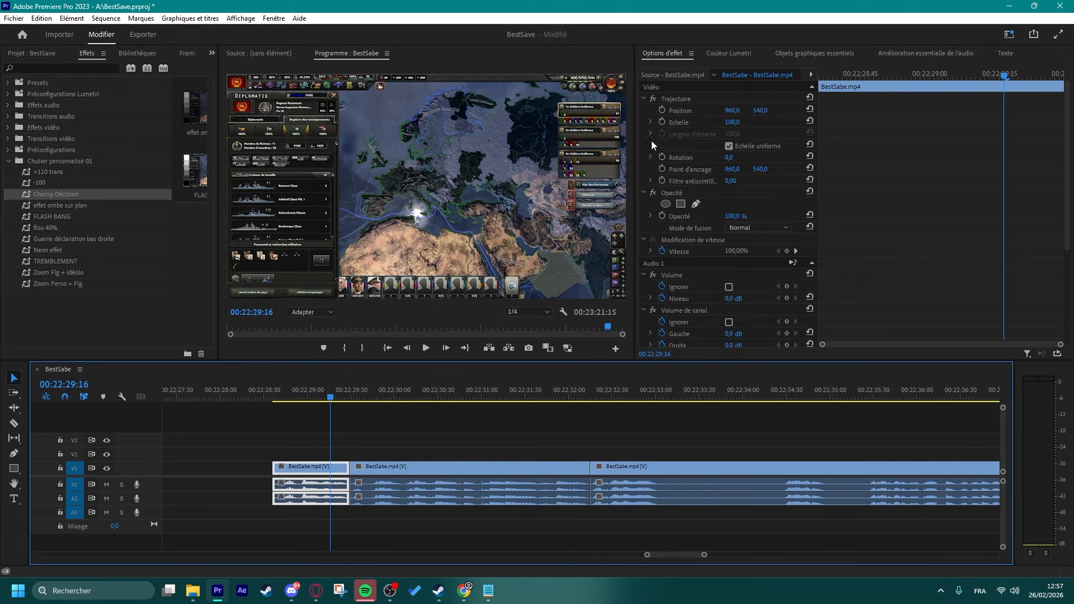
{"action": "scroll", "coordinate": [733, 274], "scroll_direction": "down", "scroll_amount": 3}
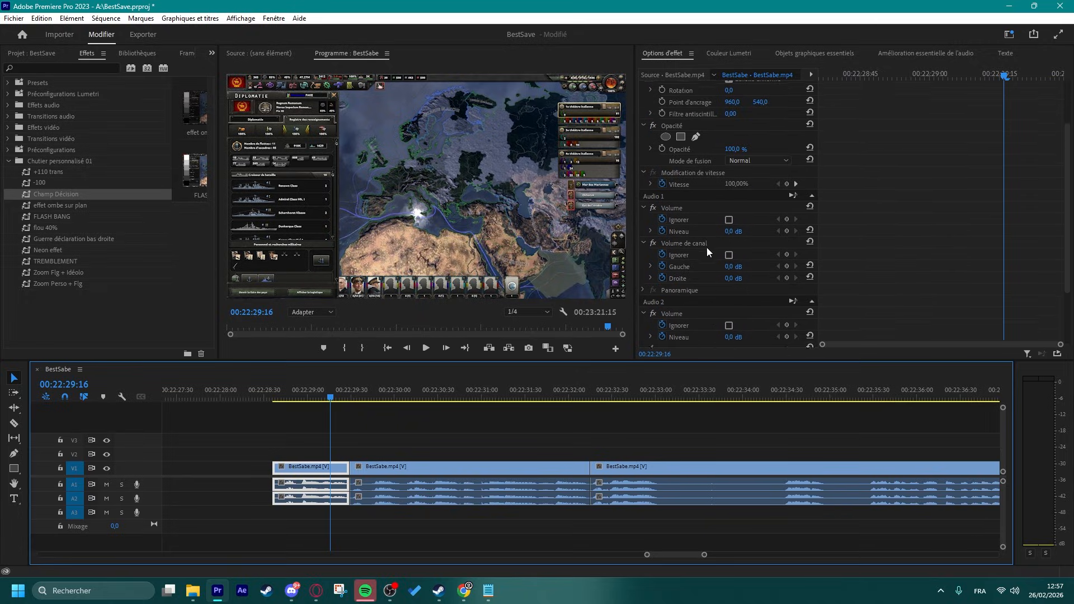
{"action": "scroll", "coordinate": [728, 261], "scroll_direction": "up", "scroll_amount": 3}
{"action": "left_click_drag", "start_coordinate": [733, 122], "coordinate": [758, 106]}
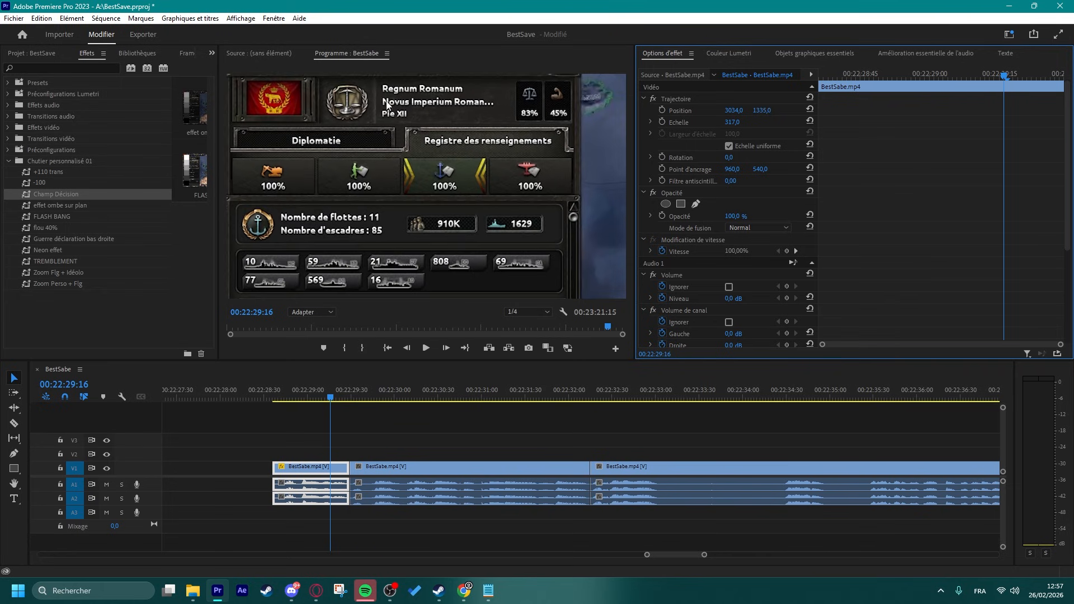
{"action": "left_click", "coordinate": [810, 111]}
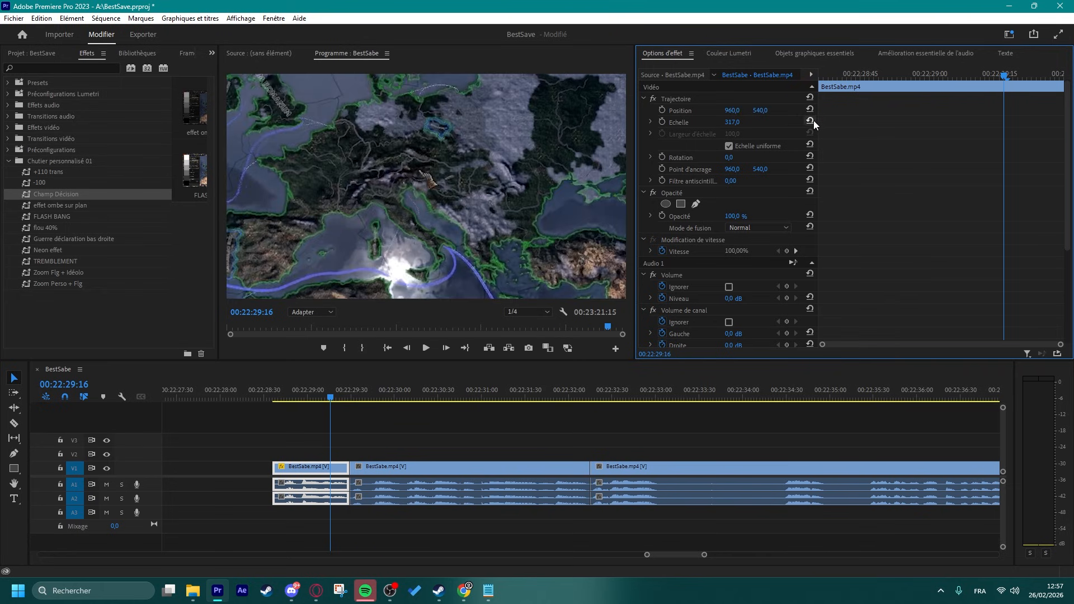
{"action": "left_click", "coordinate": [810, 121]}
- Try the Champ Décision preset on the first clip and undo it
{"action": "left_click_drag", "start_coordinate": [79, 197], "coordinate": [337, 472]}
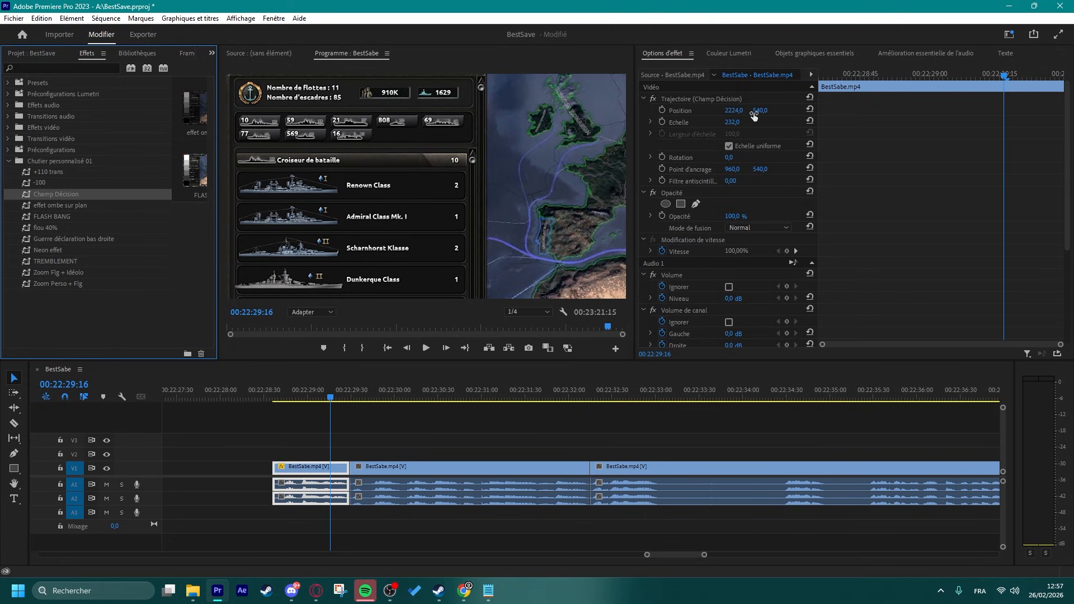
{"action": "left_click", "coordinate": [509, 435]}
{"action": "key", "text": "ctrl+z"}
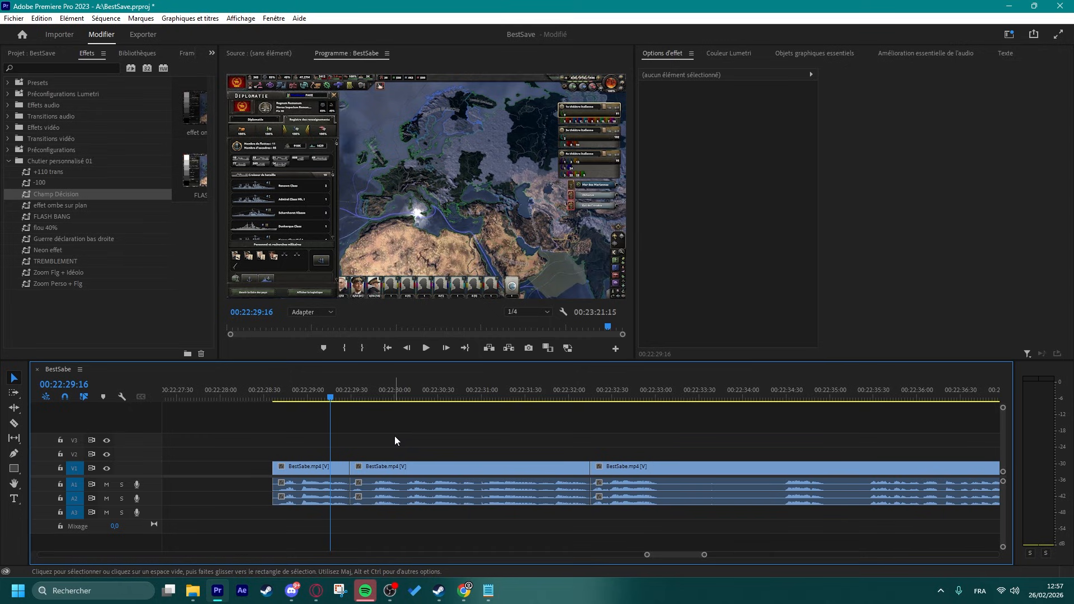
- Trim away the short silences just after 00:22:29:29 and at 00:22:29:36, closing the gaps
{"action": "scroll", "coordinate": [394, 439], "scroll_direction": "down", "scroll_amount": 3}
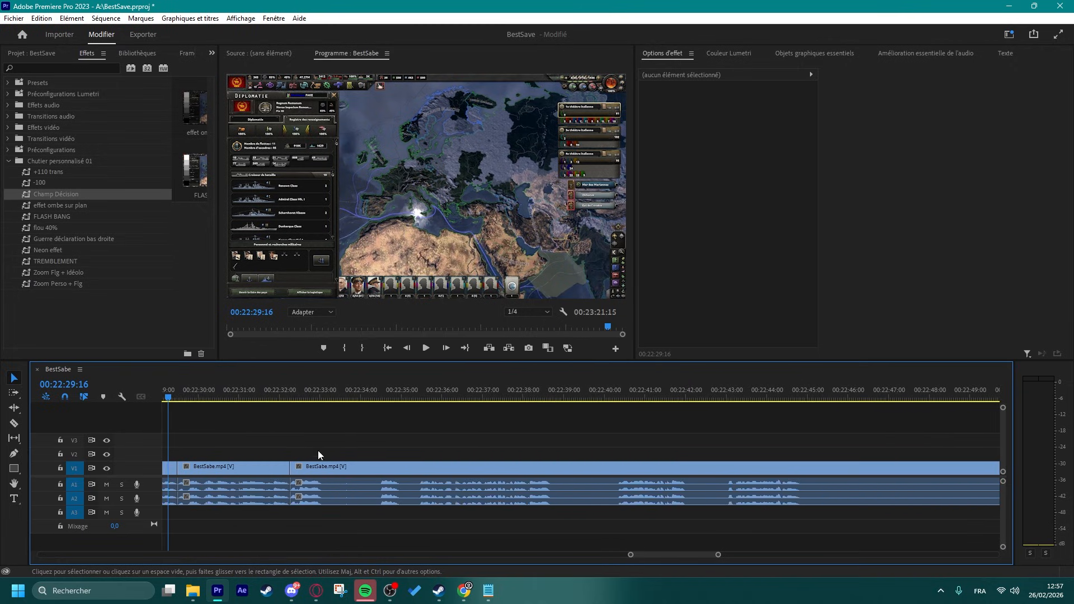
{"action": "scroll", "coordinate": [302, 464], "scroll_direction": "up", "scroll_amount": 3}
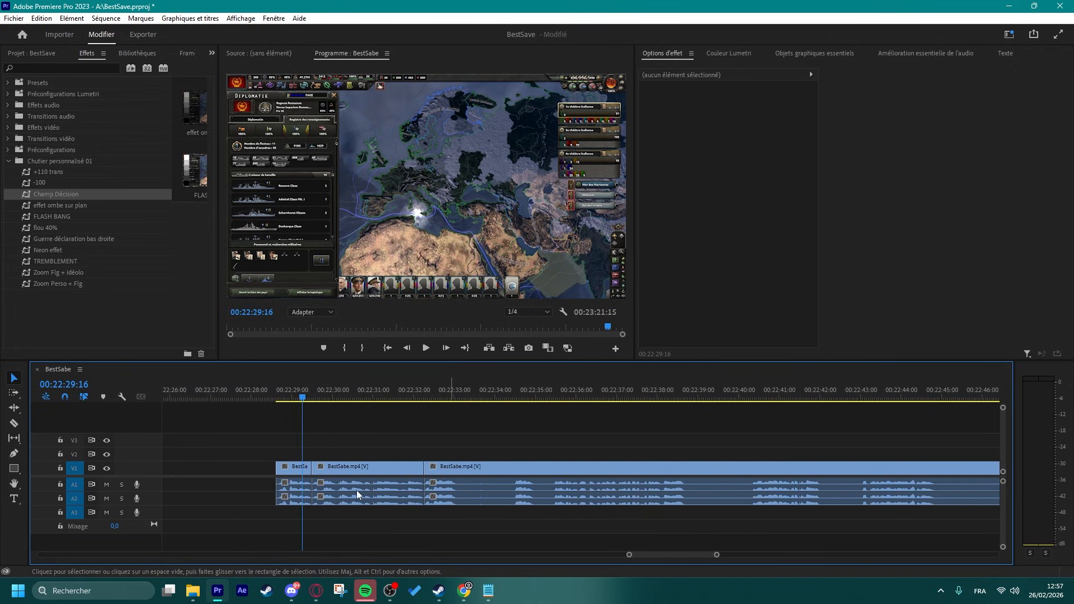
{"action": "scroll", "coordinate": [344, 498], "scroll_direction": "up", "scroll_amount": 4}
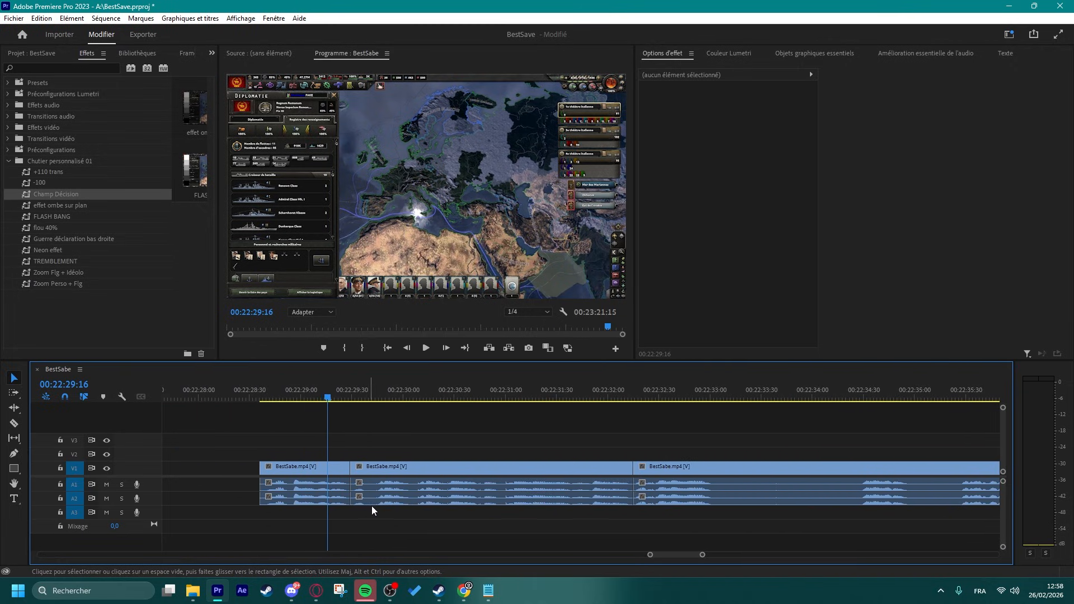
{"action": "key", "text": "s"}
{"action": "key", "text": "q"}
{"action": "key", "text": "s"}
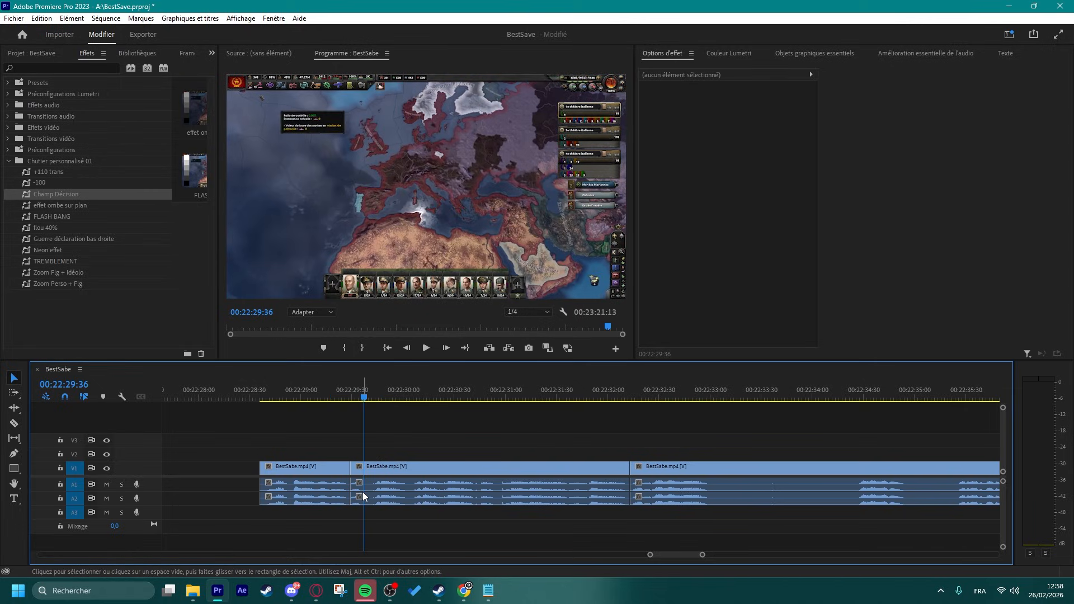
{"action": "key", "text": "s"}
{"action": "key", "text": "q"}
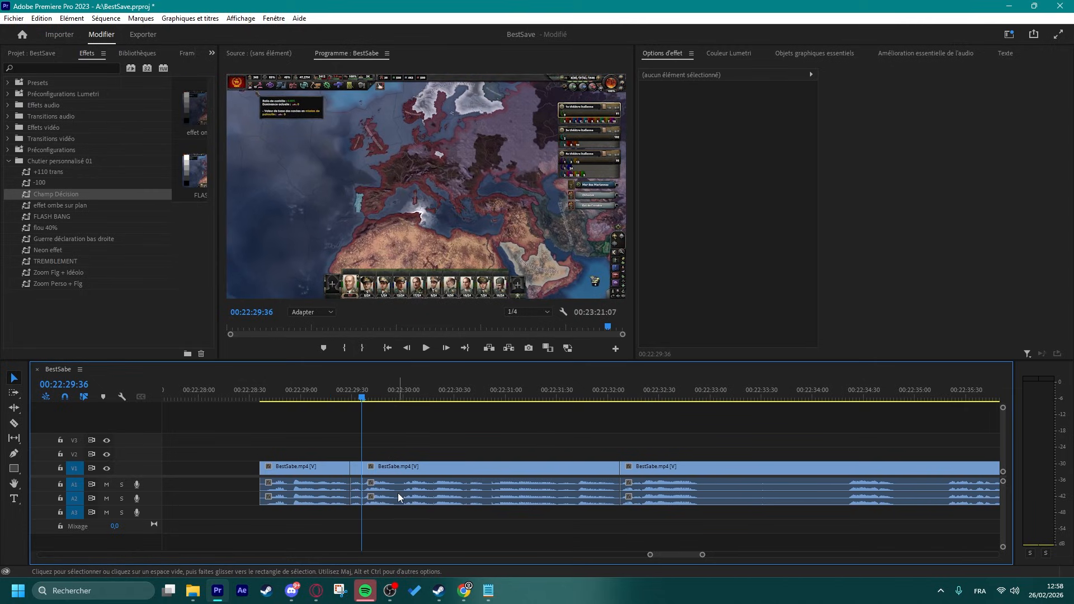
- Cut out the short pauses at 00:22:29:56 and 00:22:30:44, closing the gap after each
{"action": "key", "text": "s"}
{"action": "key", "text": "ctrl+k"}
{"action": "key", "text": "s"}
{"action": "key", "text": "q"}
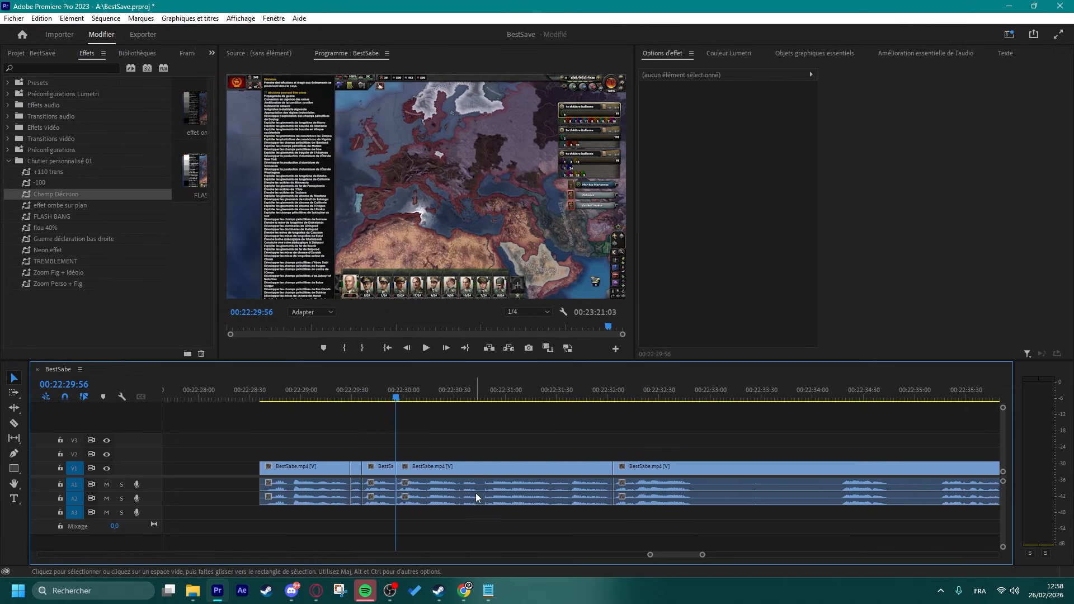
{"action": "key", "text": "s"}
{"action": "key", "text": "ctrl+k"}
{"action": "key", "text": "q"}
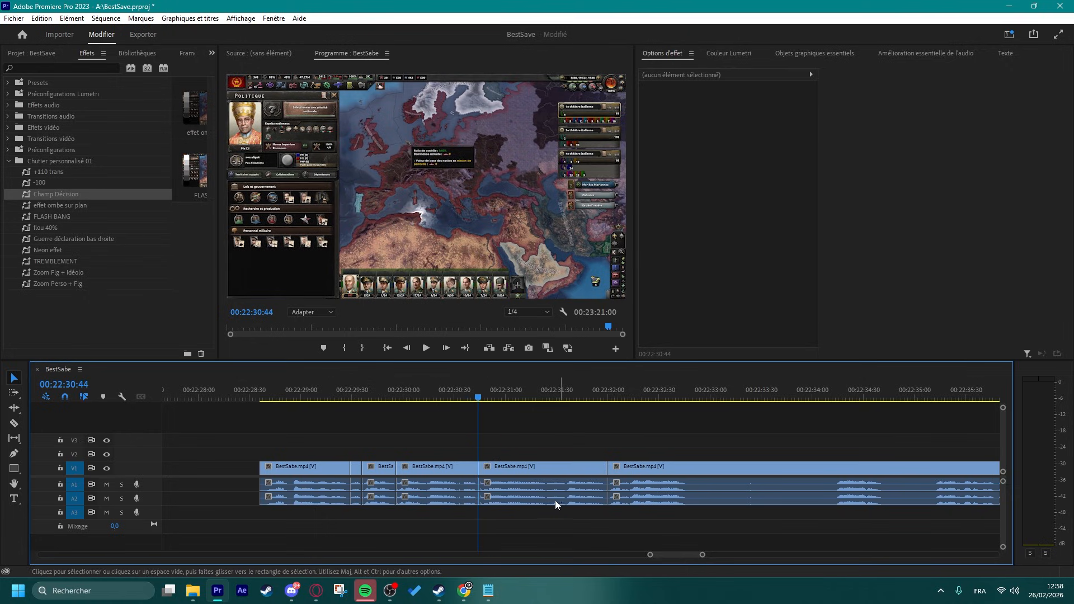
- Play the footage up to 00:22:40:51, and cut out the silence starting at about 00:22:32:46, closing the gap
{"action": "scroll", "coordinate": [555, 500], "scroll_direction": "down", "scroll_amount": 5}
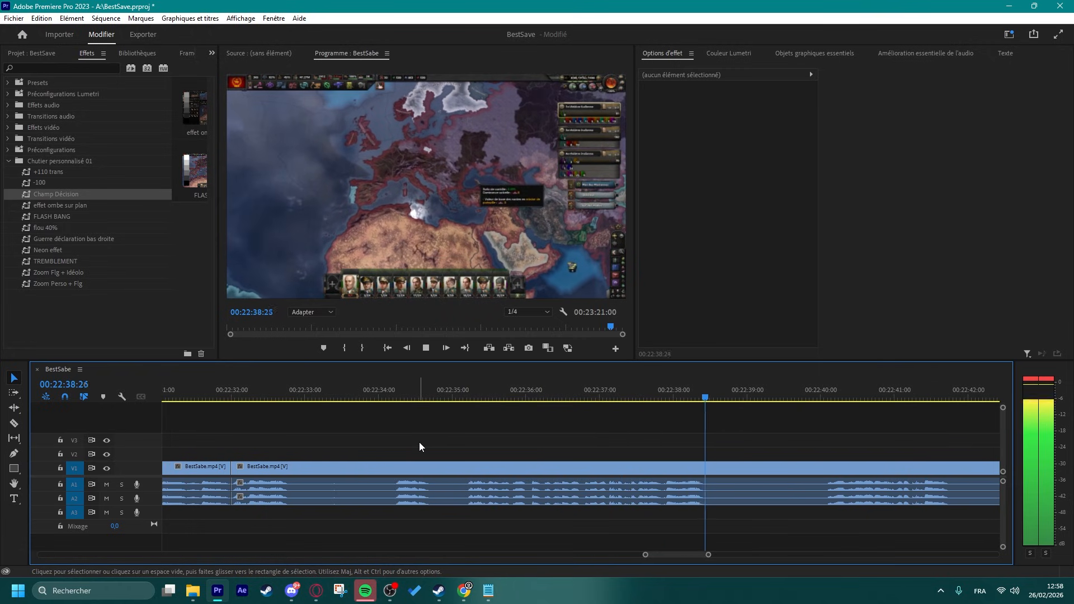
{"action": "key", "text": "space"}
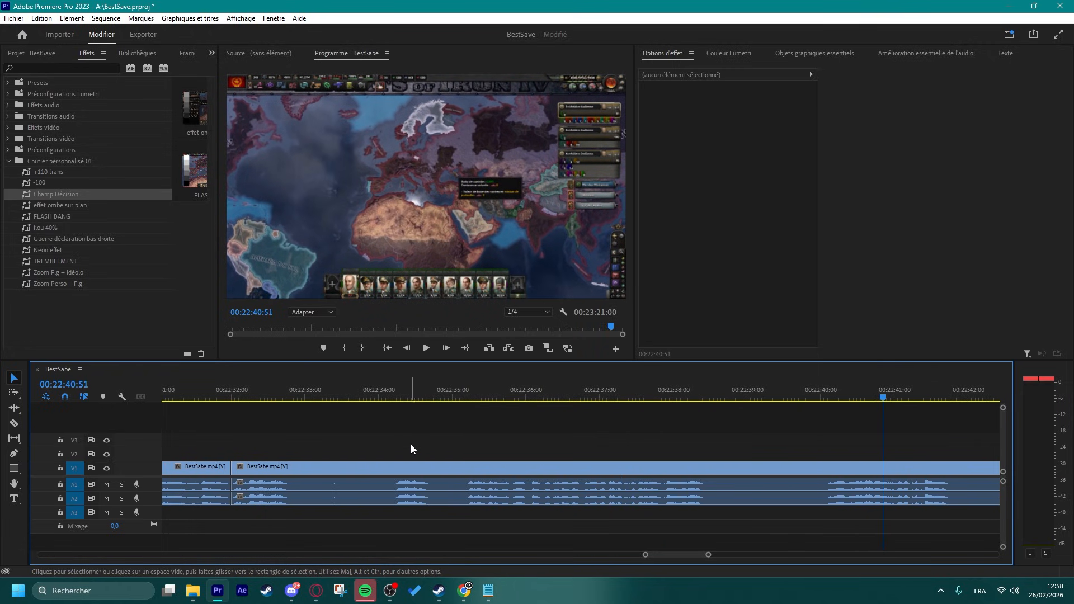
{"action": "scroll", "coordinate": [411, 444], "scroll_direction": "up", "scroll_amount": 1}
{"action": "key", "text": "s"}
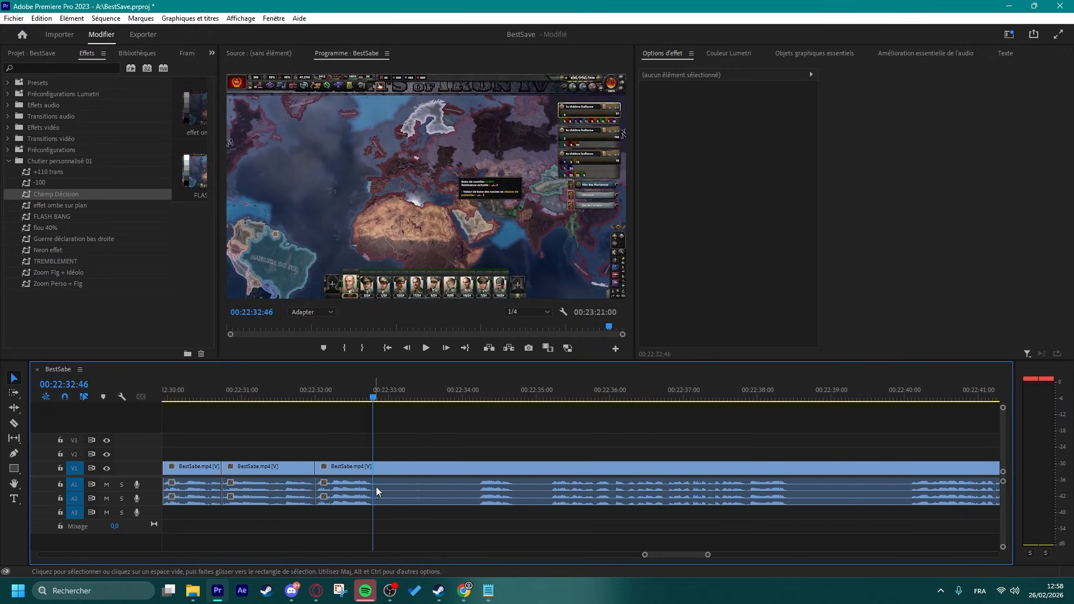
{"action": "key", "text": "ctrl+k"}
{"action": "key", "text": "s"}
{"action": "key", "text": "q"}
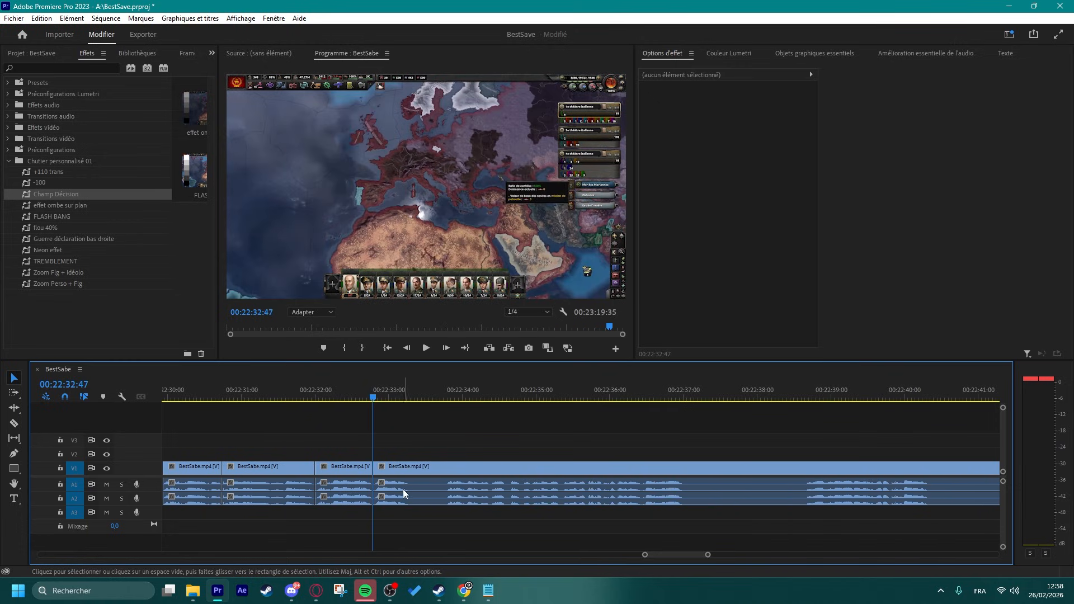
- Cut out 00:22:32:47 to 00:22:33:47 and the silence starting at 00:22:36:00, closing both gaps, and play the result from 00:22:32:22 to 00:22:37:37
{"action": "key", "text": "s"}
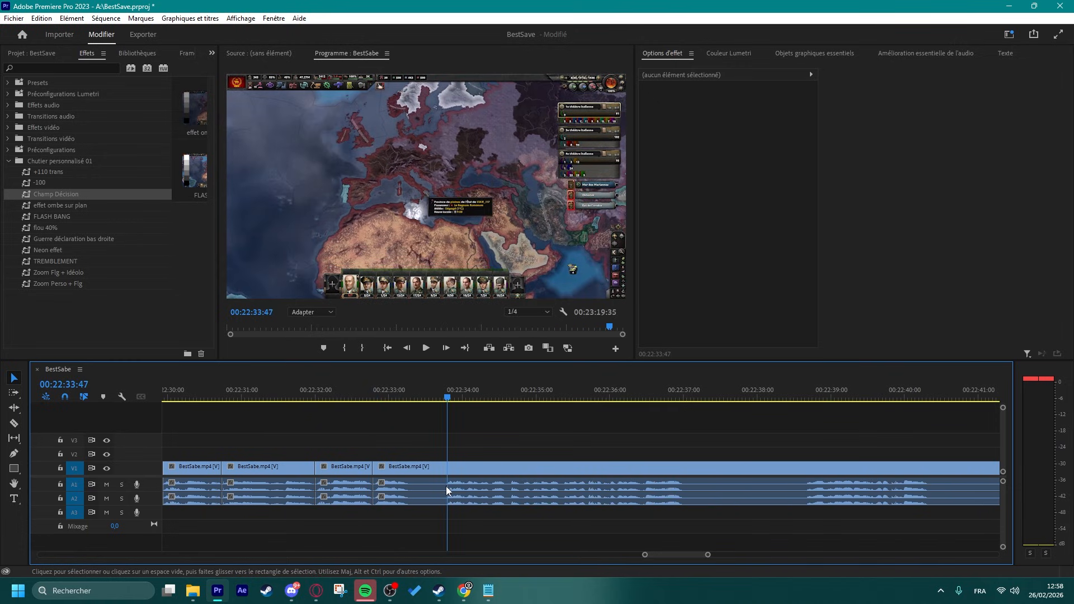
{"action": "key", "text": "q"}
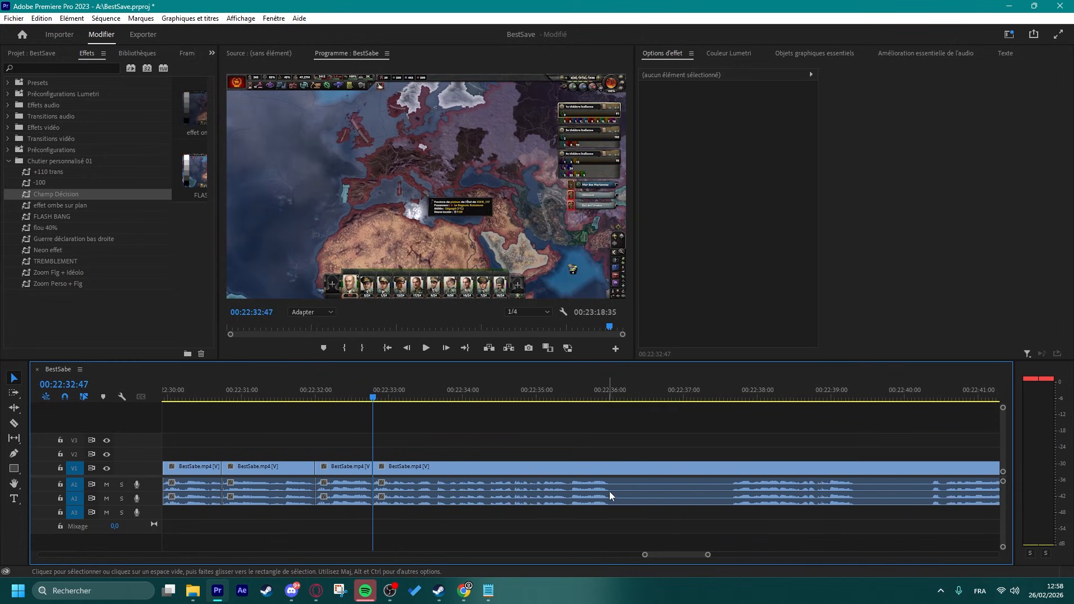
{"action": "key", "text": "s"}
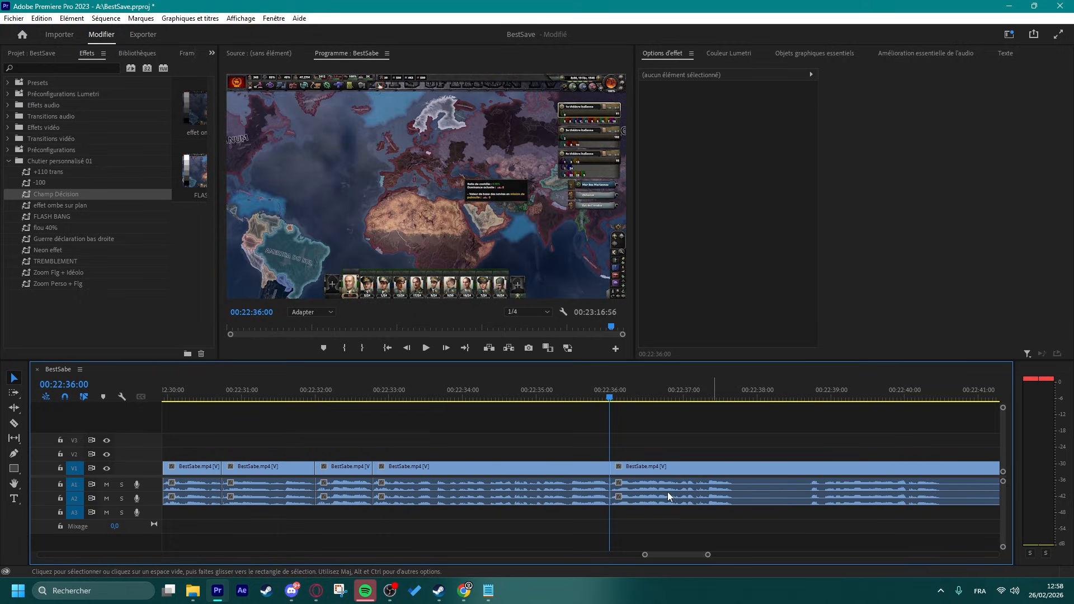
{"action": "left_click", "coordinate": [342, 398]}
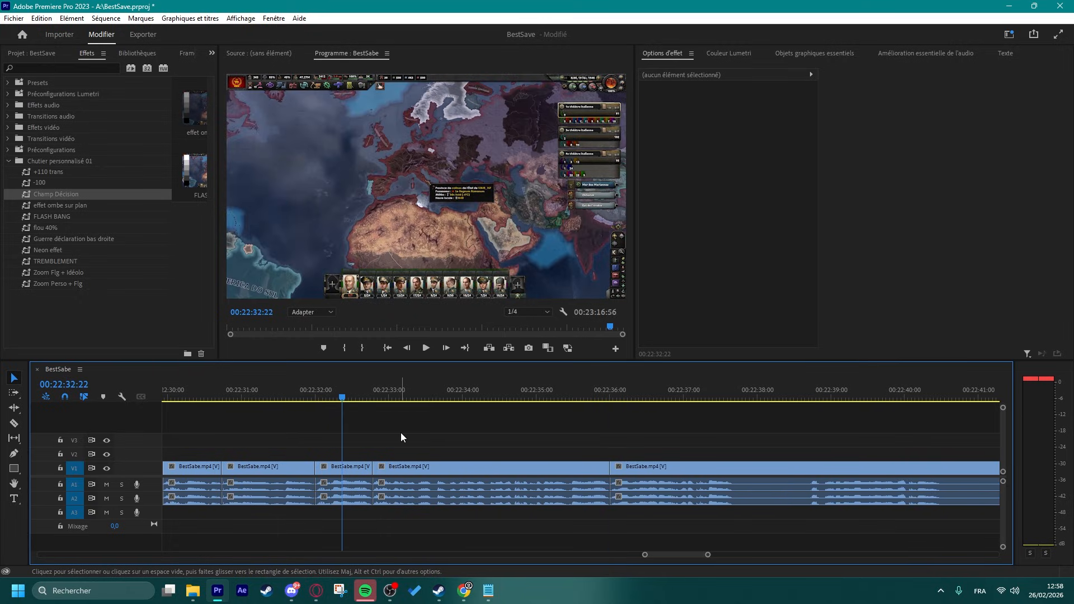
{"action": "key", "text": "space"}
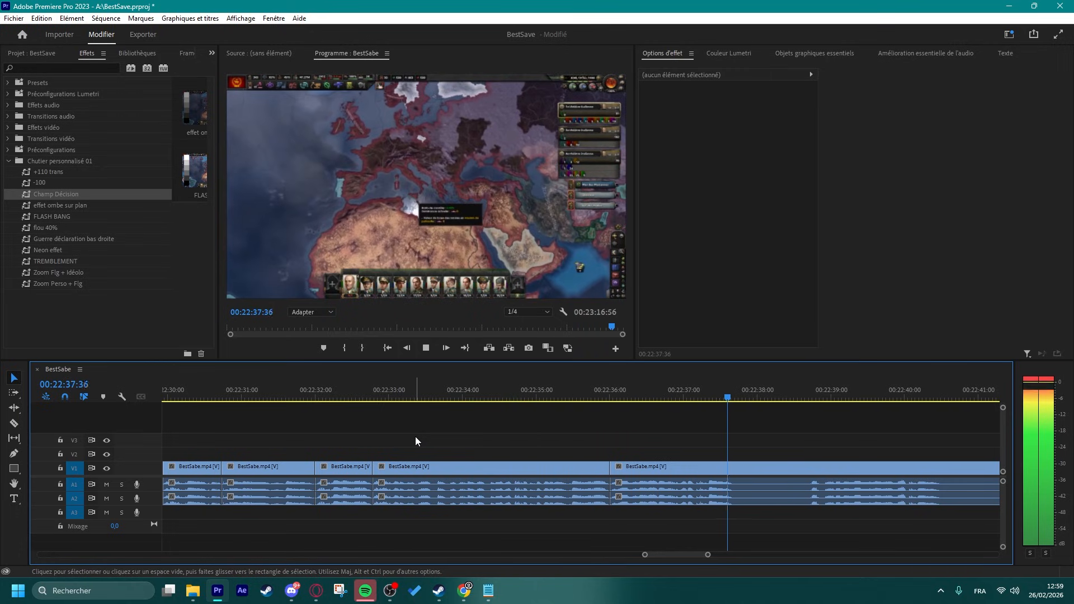
{"action": "key", "text": "space"}
- Look over the sequence from the uncut stretch back through the already cut clips to its beginning
{"action": "scroll", "coordinate": [513, 455], "scroll_direction": "down", "scroll_amount": 5}
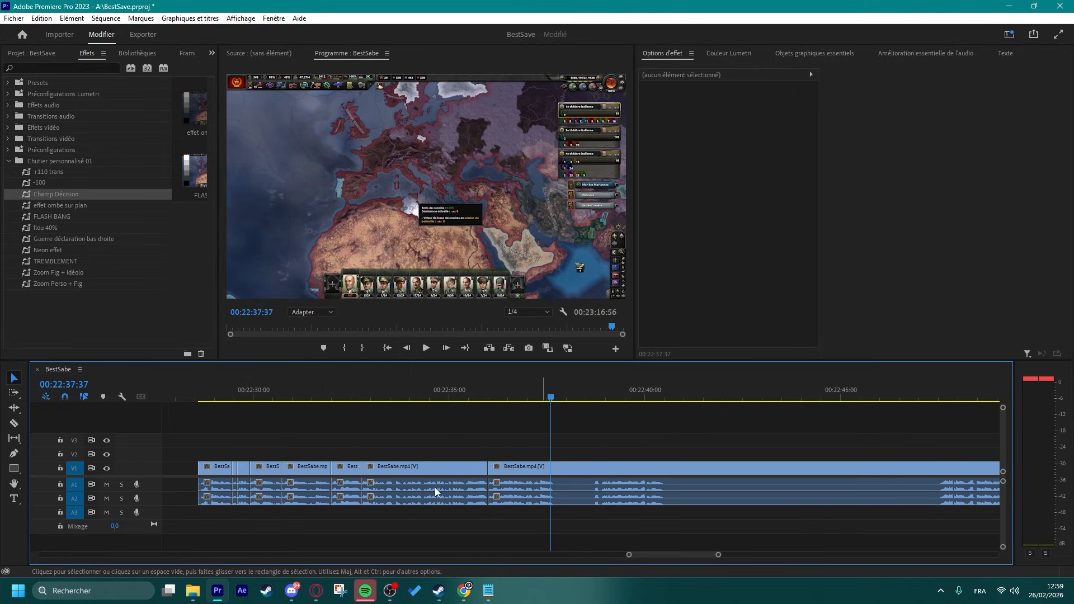
{"action": "scroll", "coordinate": [688, 491], "scroll_direction": "down", "scroll_amount": 4}
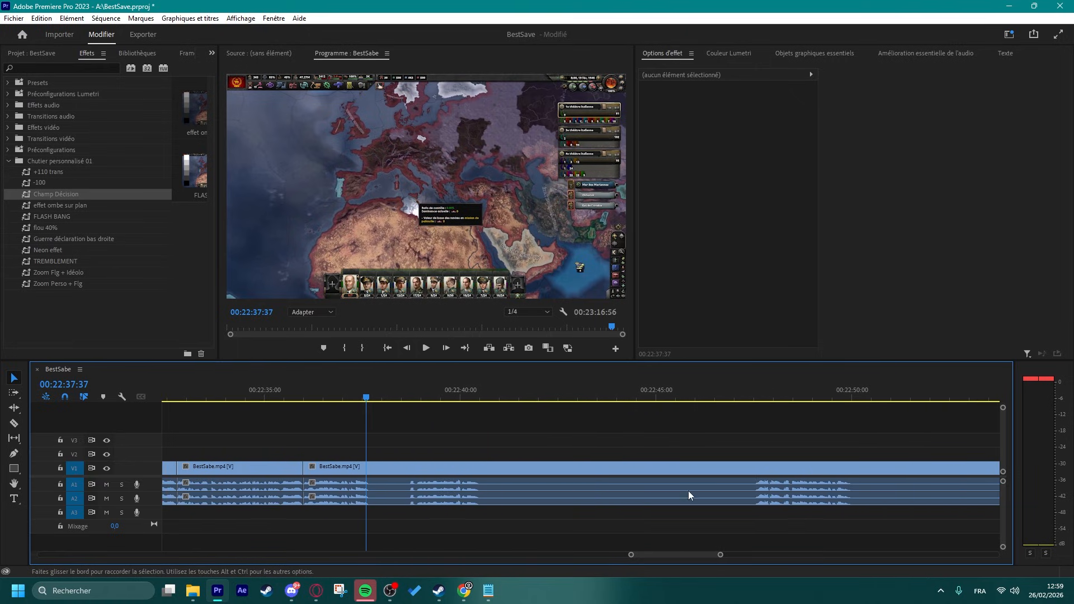
{"action": "scroll", "coordinate": [688, 491], "scroll_direction": "down", "scroll_amount": 3}
{"action": "scroll", "coordinate": [523, 492], "scroll_direction": "down", "scroll_amount": 3}
{"action": "scroll", "coordinate": [437, 492], "scroll_direction": "up", "scroll_amount": 4}
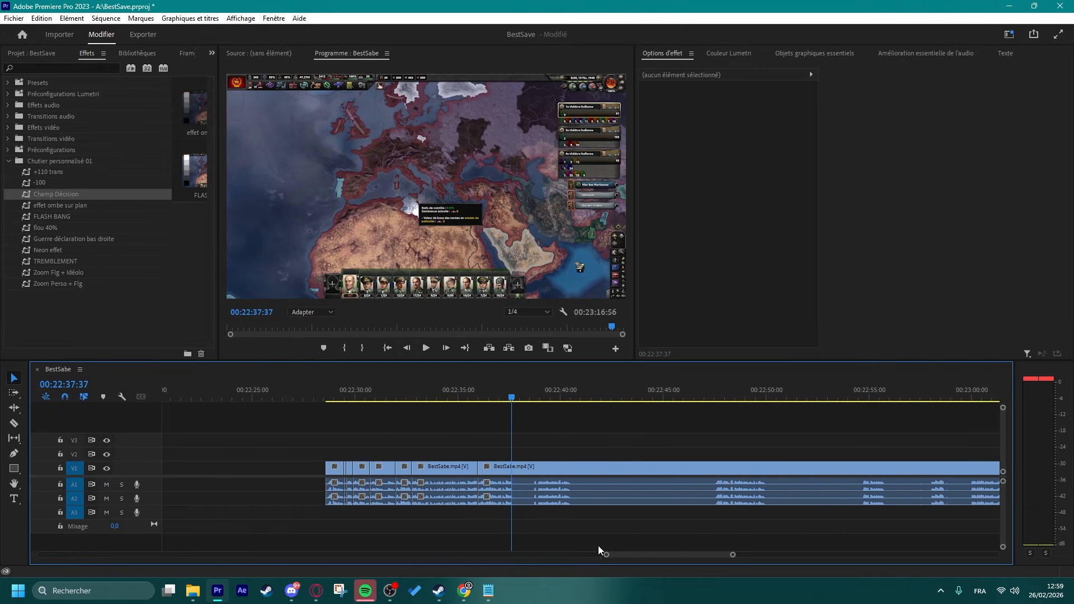
{"action": "scroll", "coordinate": [599, 547], "scroll_direction": "down", "scroll_amount": 3}
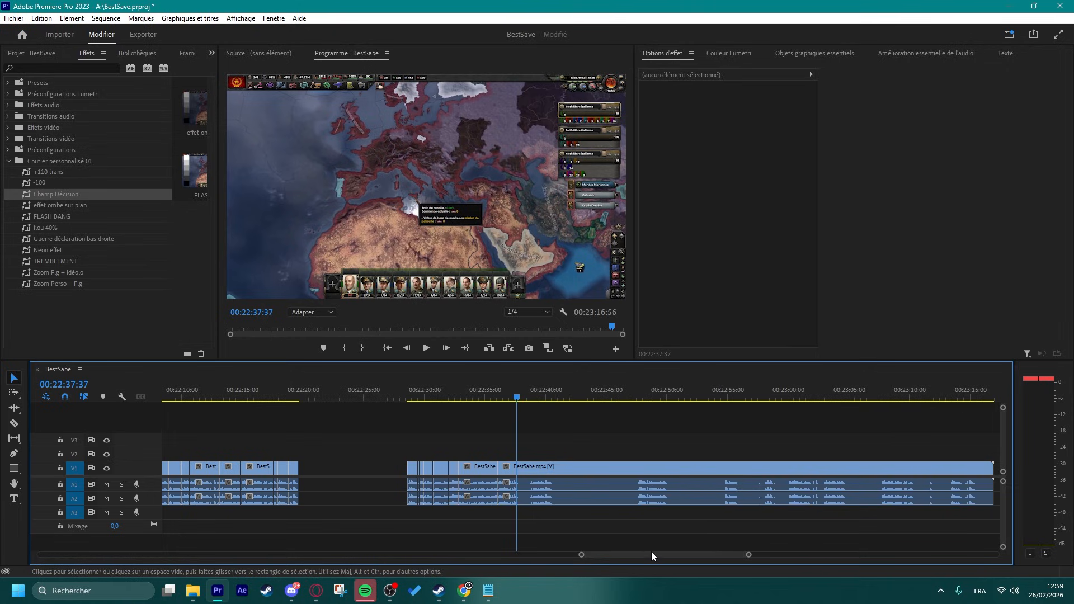
{"action": "scroll", "coordinate": [651, 555], "scroll_direction": "down", "scroll_amount": 5}
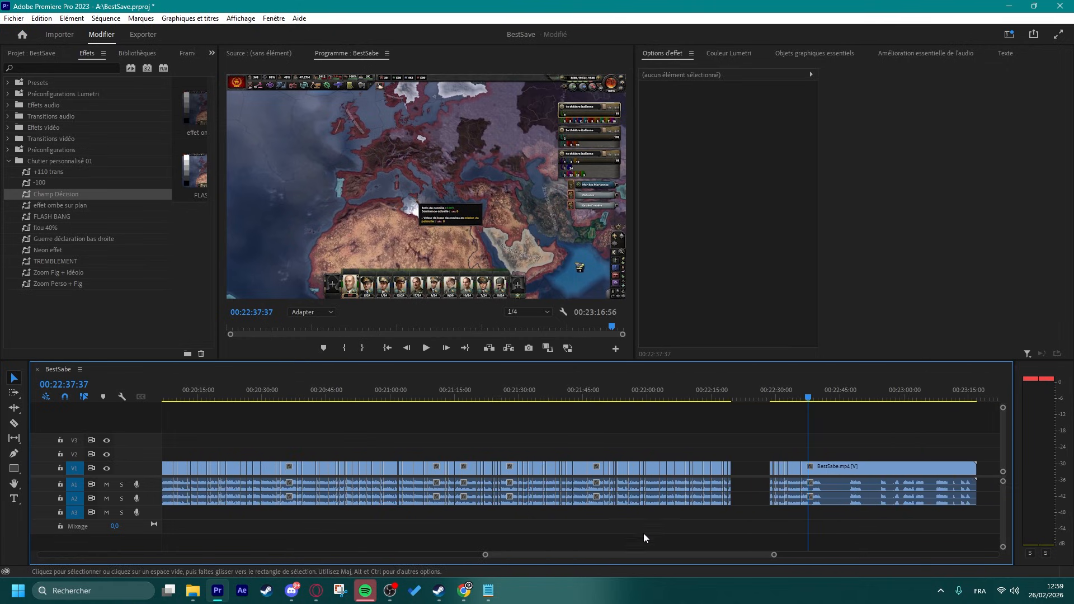
{"action": "scroll", "coordinate": [625, 559], "scroll_direction": "up", "scroll_amount": 5}
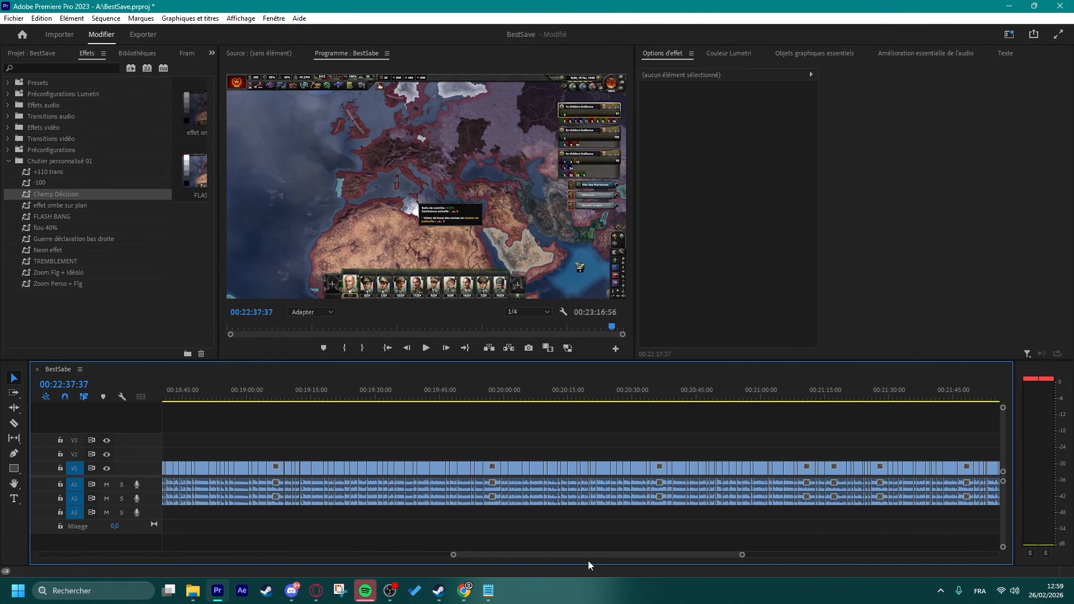
{"action": "scroll", "coordinate": [589, 565], "scroll_direction": "up", "scroll_amount": 5}
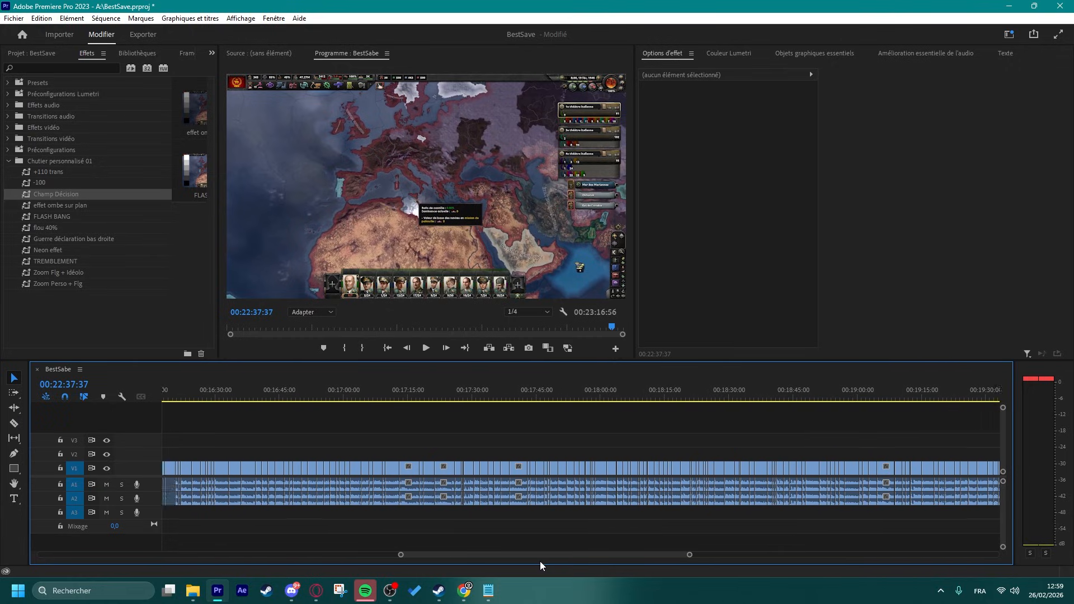
{"action": "scroll", "coordinate": [540, 561], "scroll_direction": "up", "scroll_amount": 12}
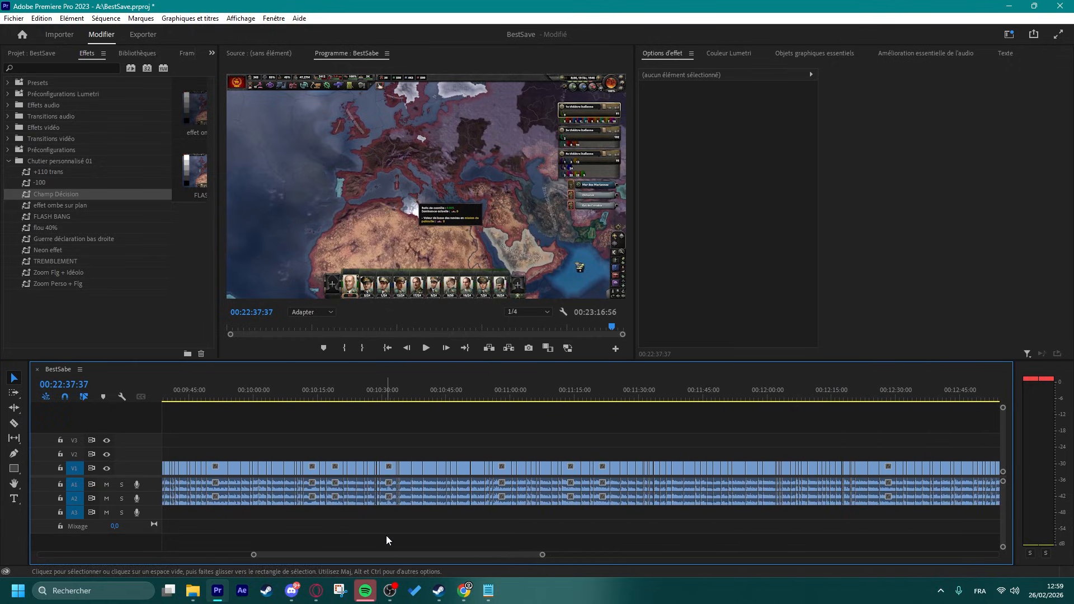
{"action": "left_click_drag", "start_coordinate": [378, 555], "coordinate": [192, 539]}
{"action": "scroll", "coordinate": [217, 504], "scroll_direction": "up", "scroll_amount": 2}
{"action": "scroll", "coordinate": [217, 505], "scroll_direction": "up", "scroll_amount": 2}
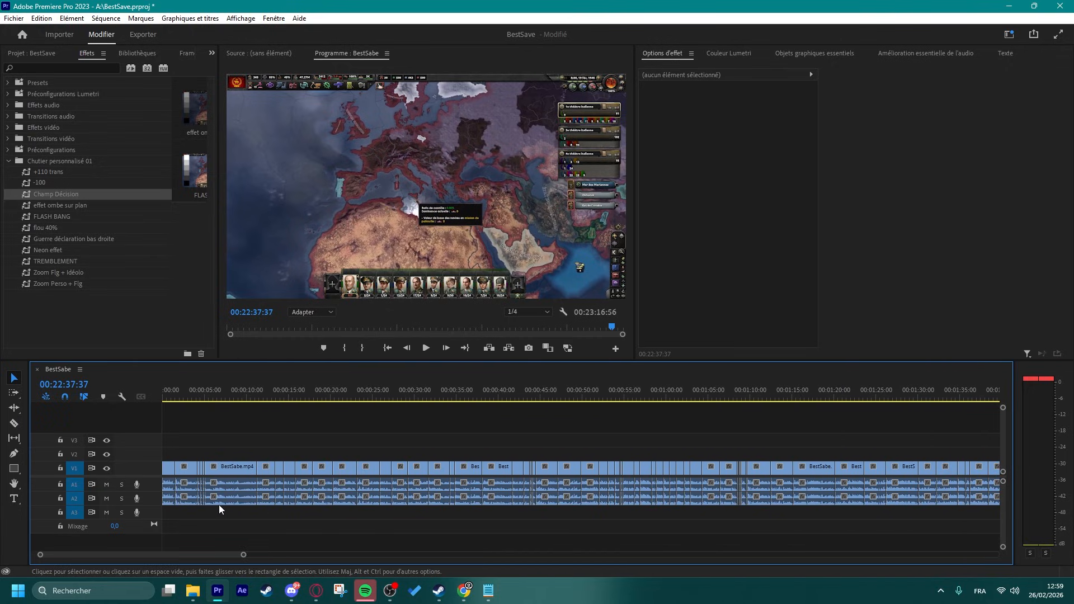
- Play the opening of the sequence from 00:00:00:00 and move the playhead to 00:00:05:26
{"action": "left_click_drag", "start_coordinate": [229, 396], "coordinate": [164, 397]}
{"action": "scroll", "coordinate": [195, 489], "scroll_direction": "up", "scroll_amount": 2}
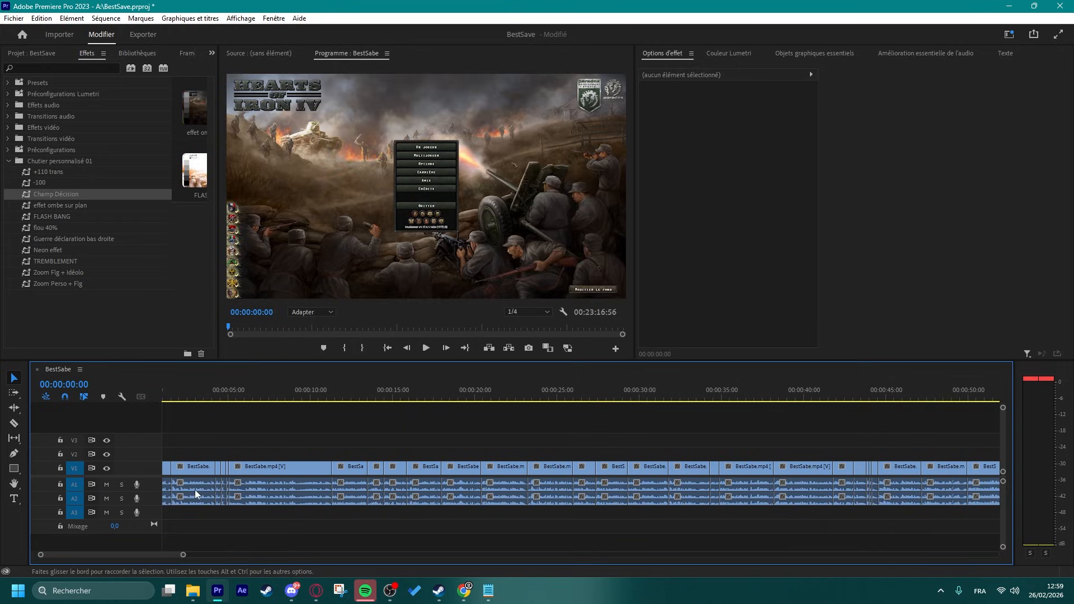
{"action": "scroll", "coordinate": [202, 491], "scroll_direction": "up", "scroll_amount": 2}
{"action": "key", "text": "space"}
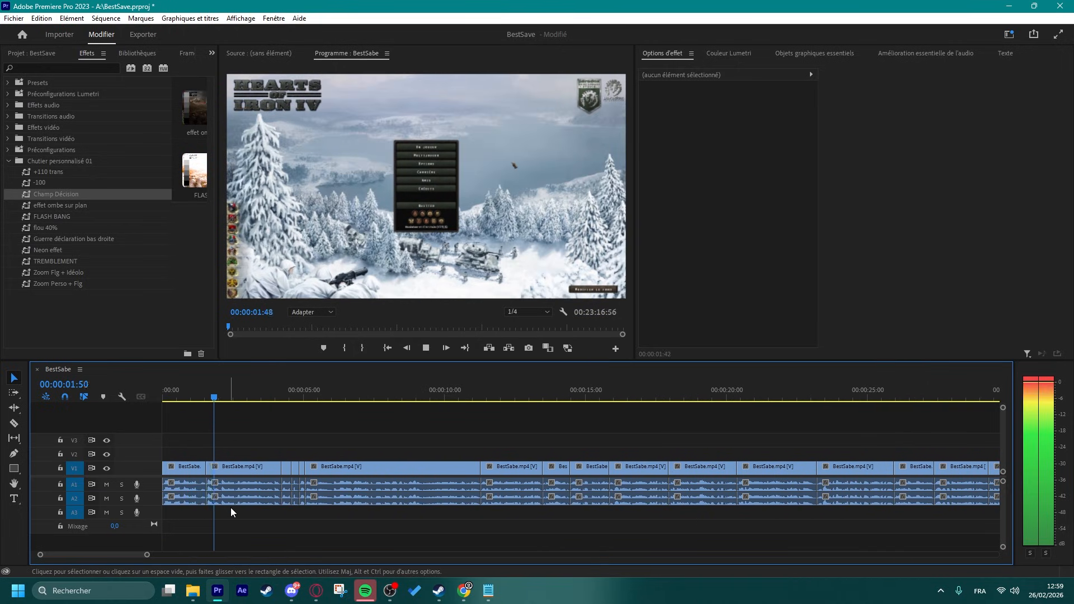
{"action": "left_click_drag", "start_coordinate": [287, 395], "coordinate": [316, 397]}
- Examine how densely the footage is cut at the start of the sequence and around 00:07:40:00
{"action": "scroll", "coordinate": [296, 454], "scroll_direction": "down", "scroll_amount": 1}
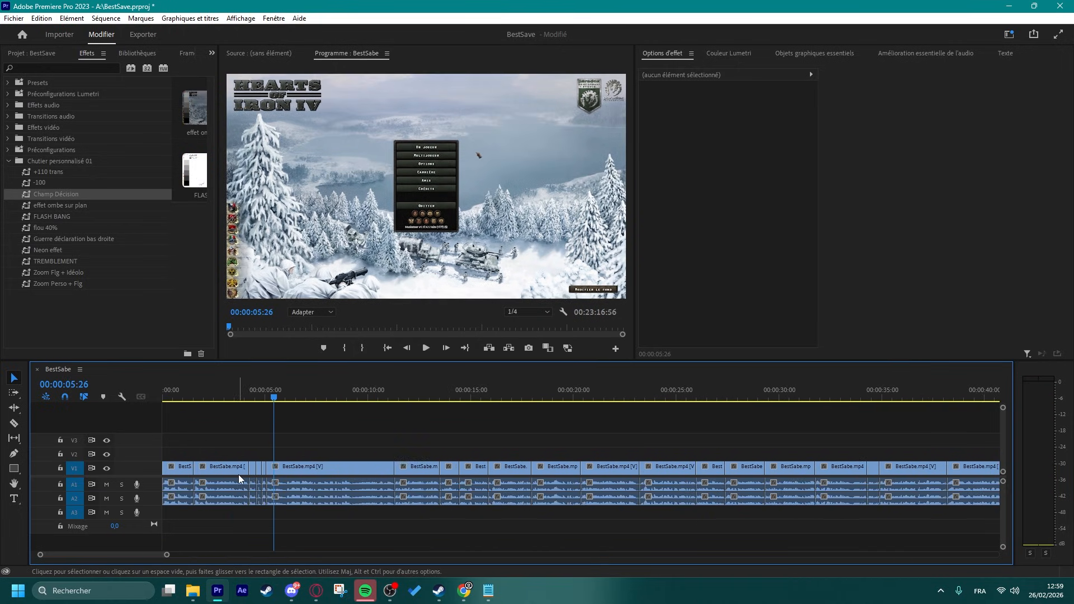
{"action": "scroll", "coordinate": [167, 542], "scroll_direction": "down", "scroll_amount": 1}
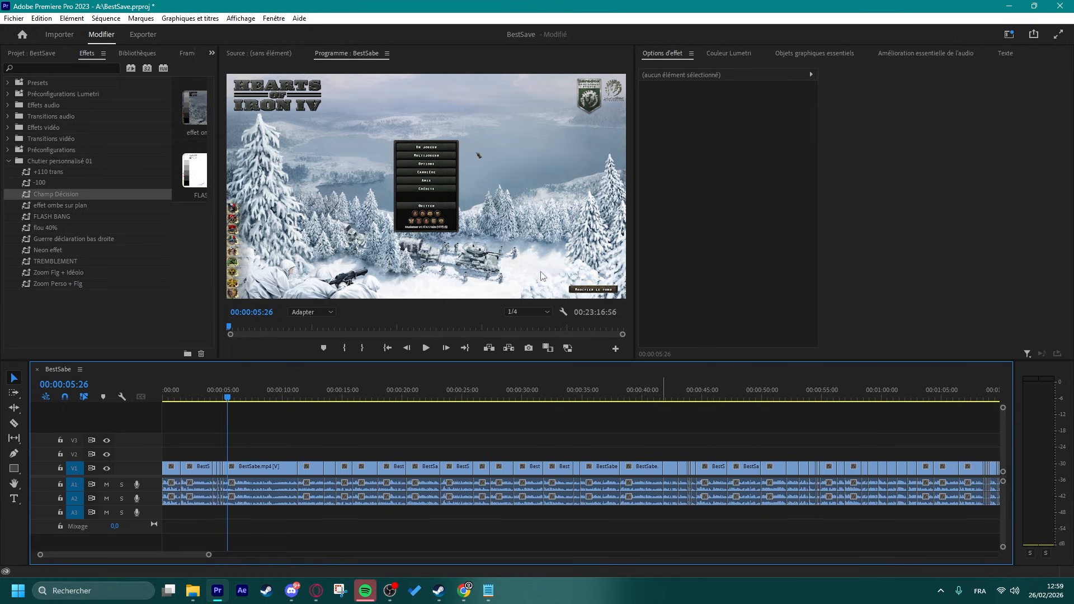
{"action": "left_click_drag", "start_coordinate": [176, 554], "coordinate": [349, 526]}
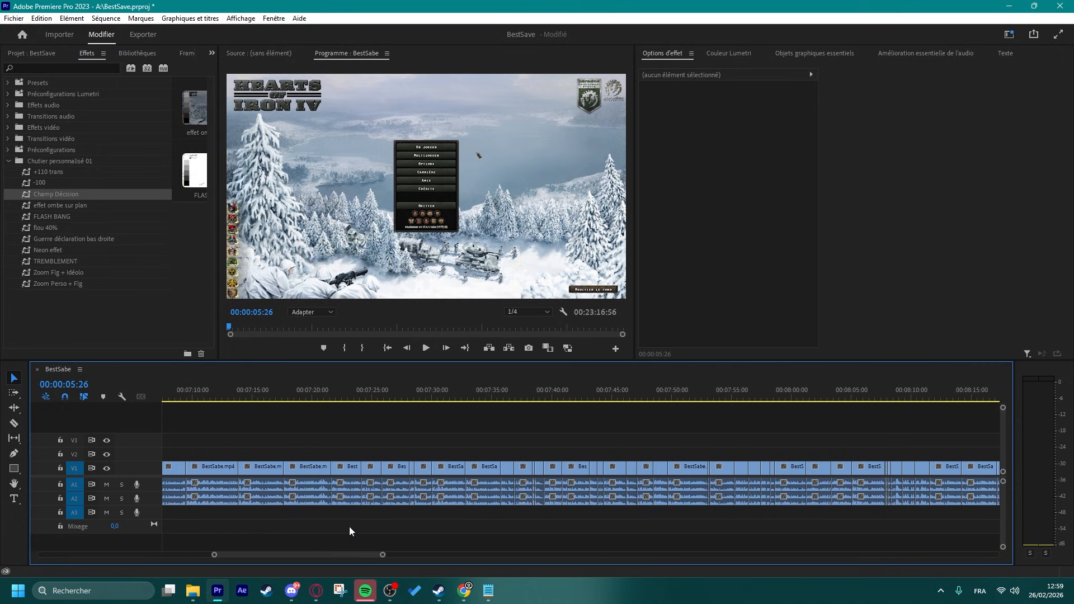
{"action": "scroll", "coordinate": [349, 526], "scroll_direction": "down", "scroll_amount": 1}
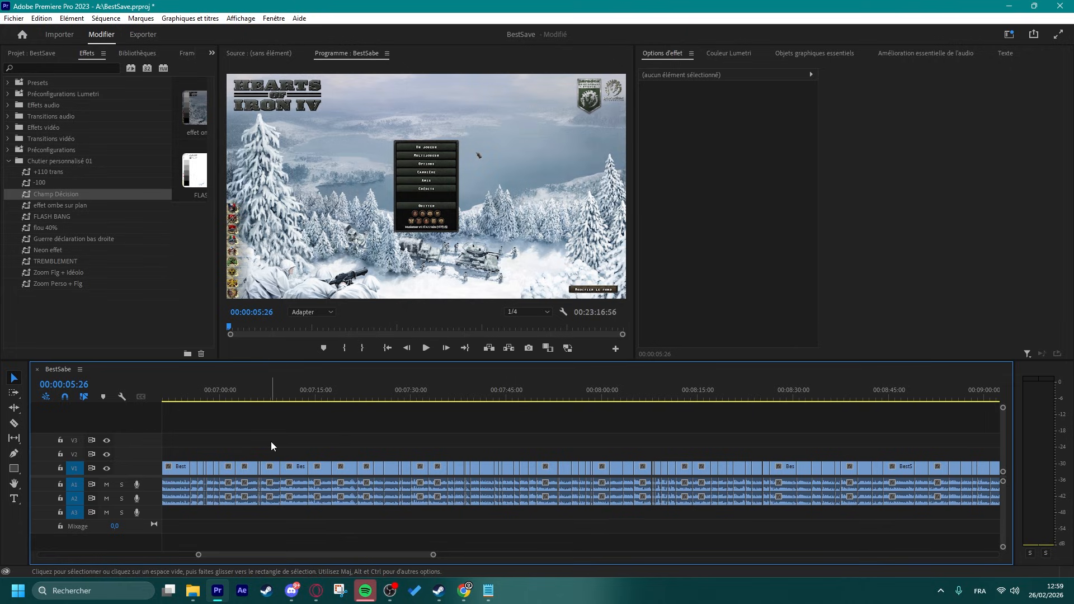
{"action": "scroll", "coordinate": [369, 487], "scroll_direction": "up", "scroll_amount": 3}
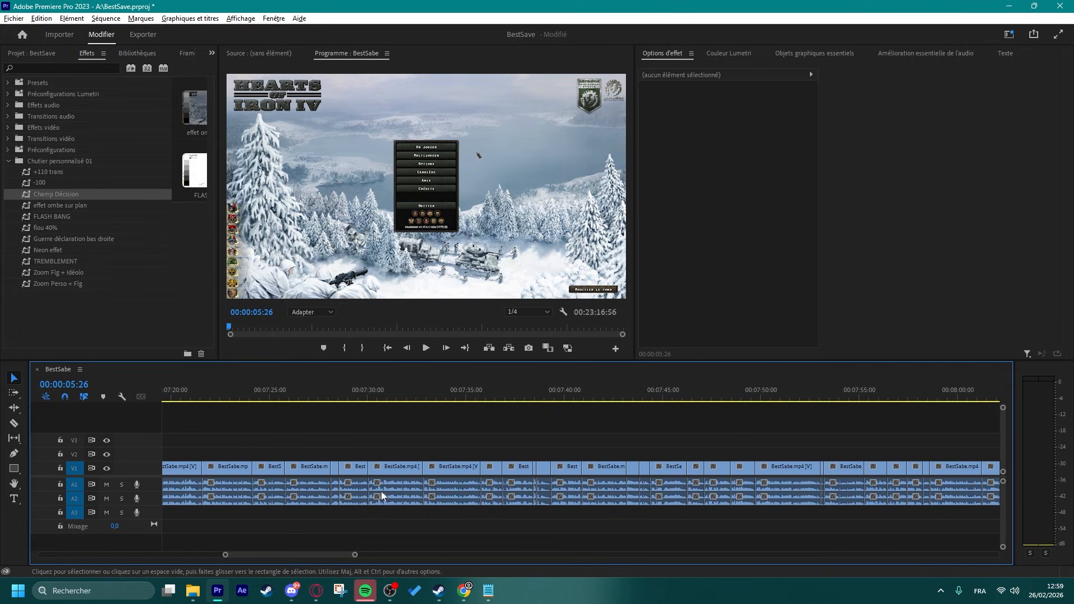
{"action": "scroll", "coordinate": [387, 440], "scroll_direction": "up", "scroll_amount": 3}
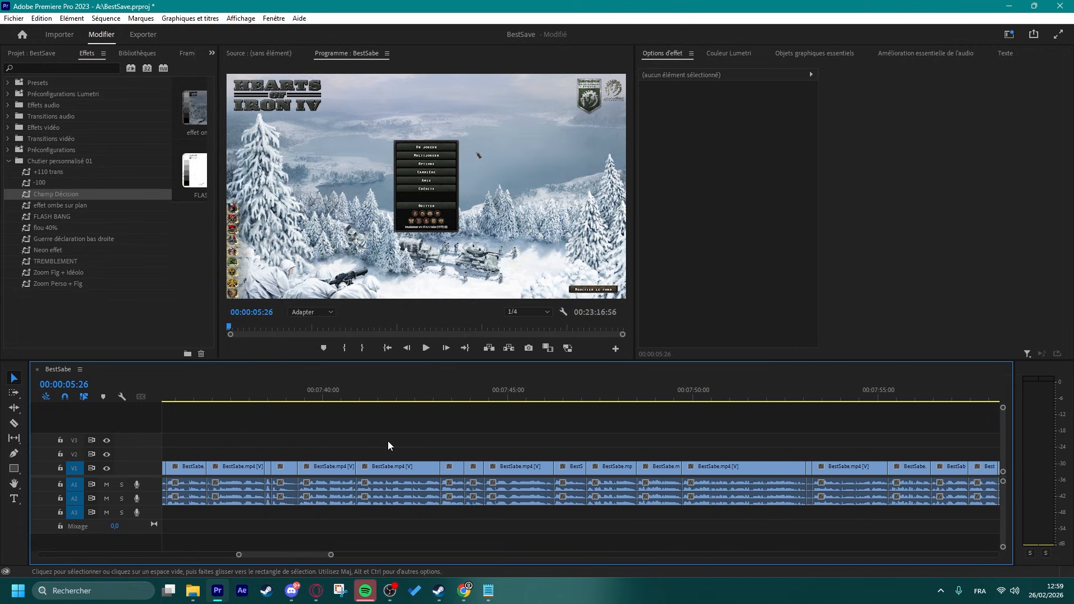
{"action": "scroll", "coordinate": [296, 494], "scroll_direction": "up", "scroll_amount": 3}
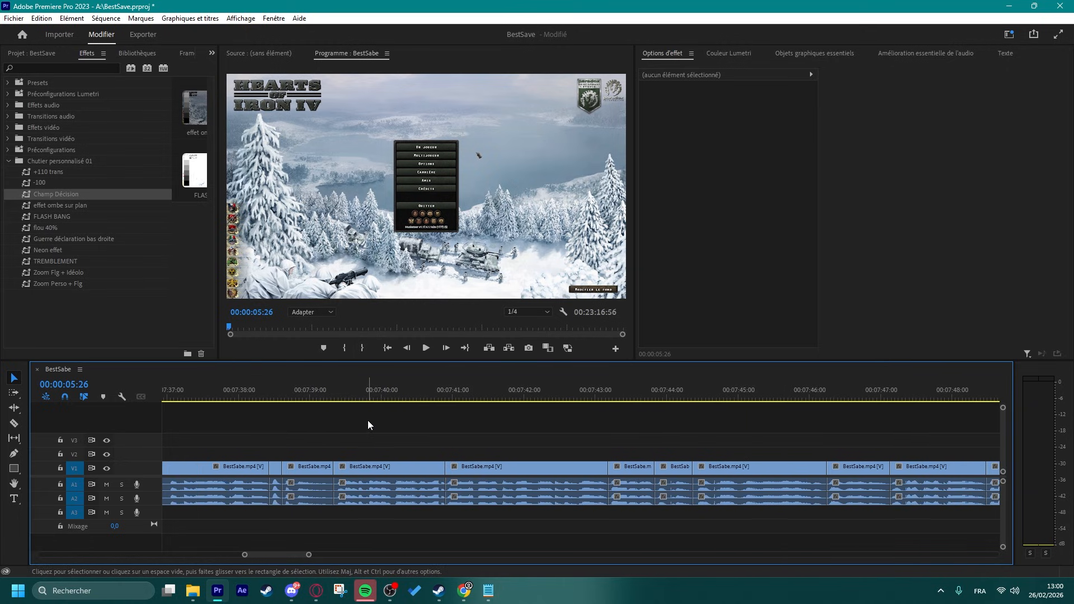
- Delete the whole group of practice clips after the gap that follows 00:22:19:41
{"action": "scroll", "coordinate": [368, 426], "scroll_direction": "down", "scroll_amount": 5}
{"action": "left_click_drag", "start_coordinate": [400, 554], "coordinate": [724, 552]}
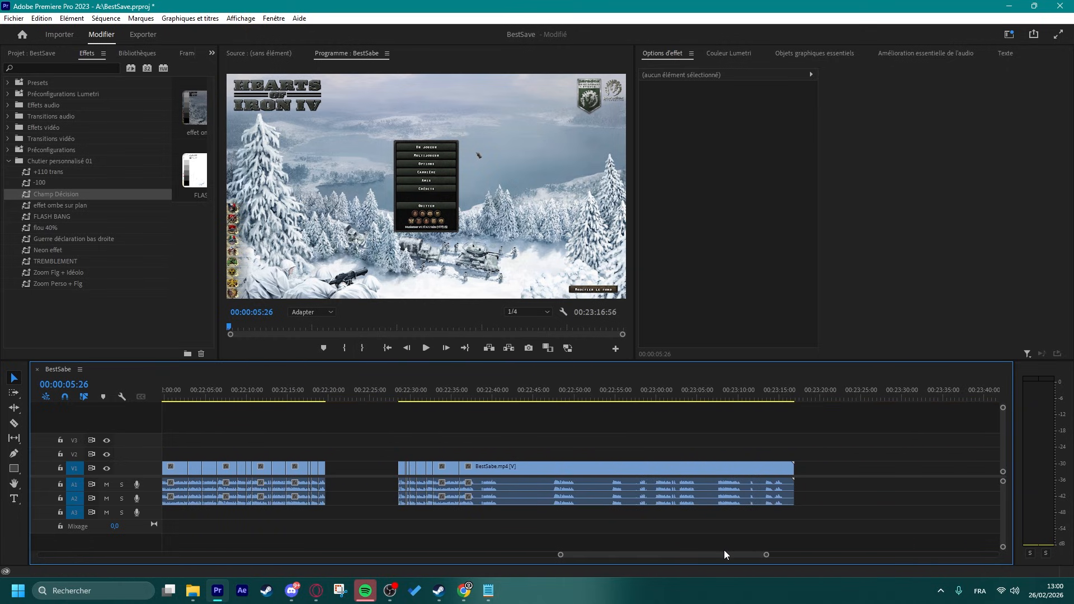
{"action": "key", "text": "a"}
{"action": "left_click", "coordinate": [388, 447]}
{"action": "left_click", "coordinate": [14, 379]}
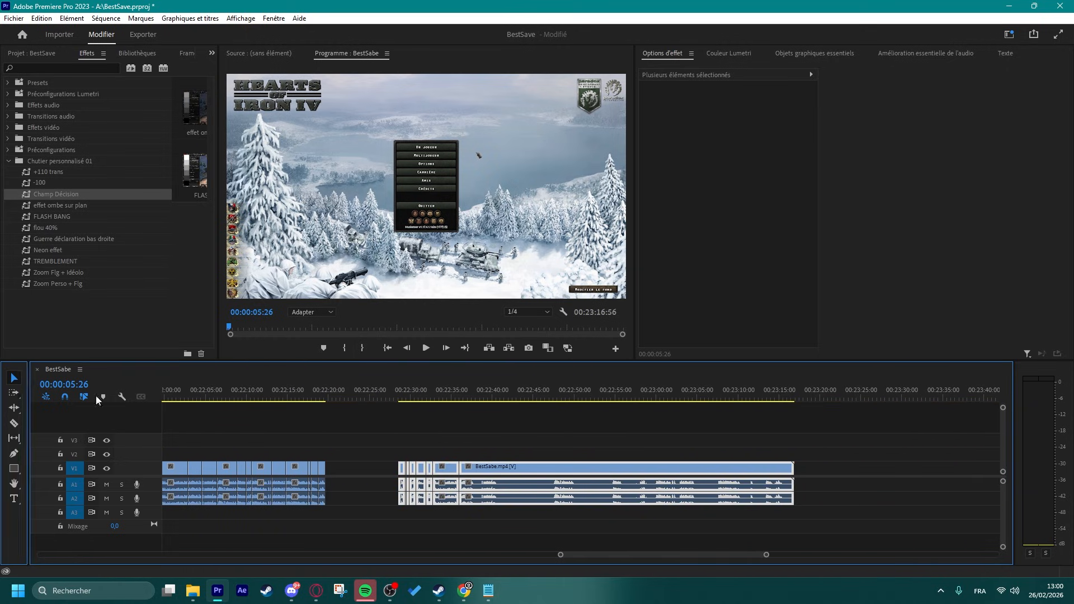
{"action": "left_click_drag", "start_coordinate": [378, 426], "coordinate": [530, 494]}
{"action": "key", "text": "Delete"}
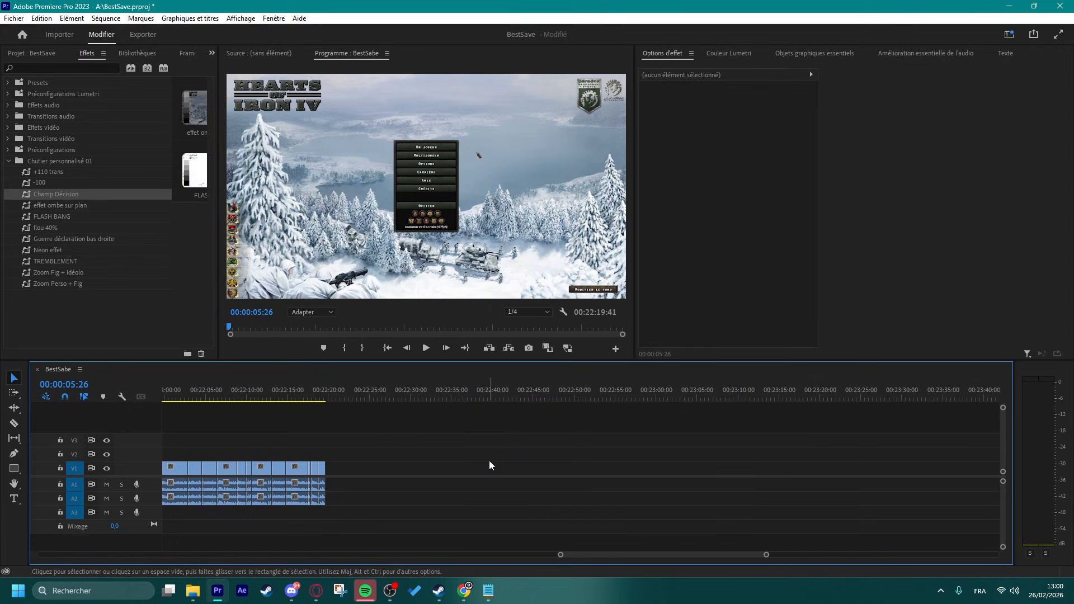
{"action": "key", "text": "alt+Tab"}
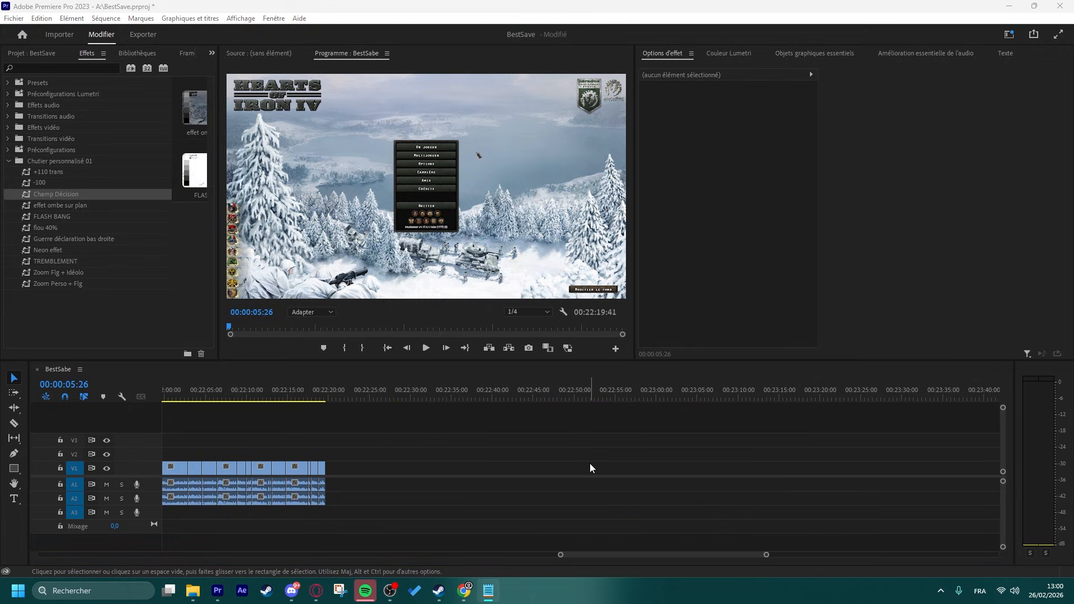
{"action": "key", "text": "alt+Tab"}
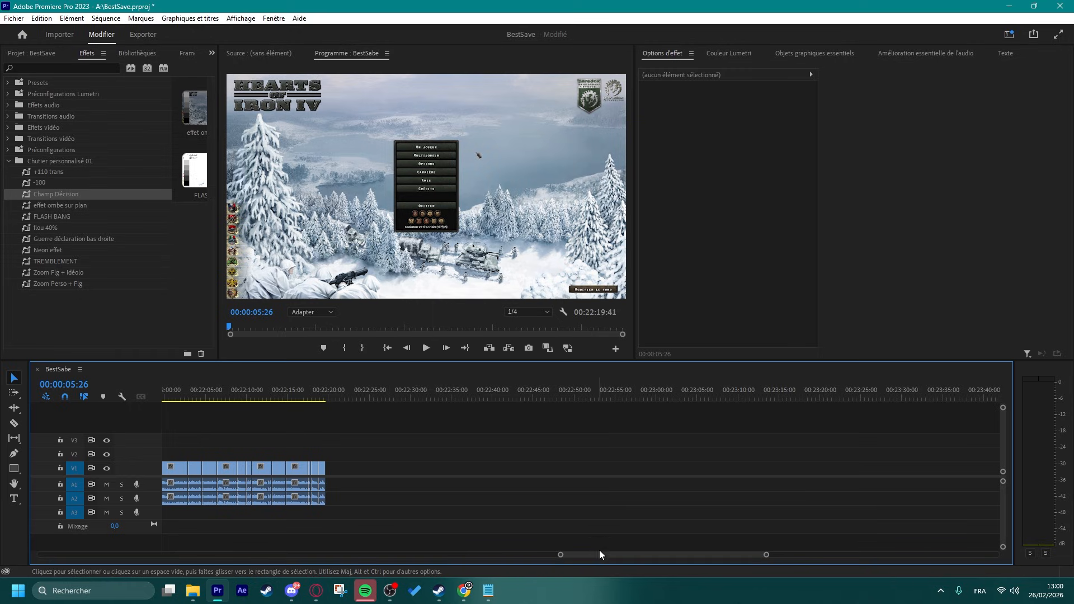
- Move the playhead to 00:00:45:09 and apply the +110 trans preset to the clip there
{"action": "left_click_drag", "start_coordinate": [599, 554], "coordinate": [497, 555]}
{"action": "scroll", "coordinate": [483, 513], "scroll_direction": "down", "scroll_amount": 3}
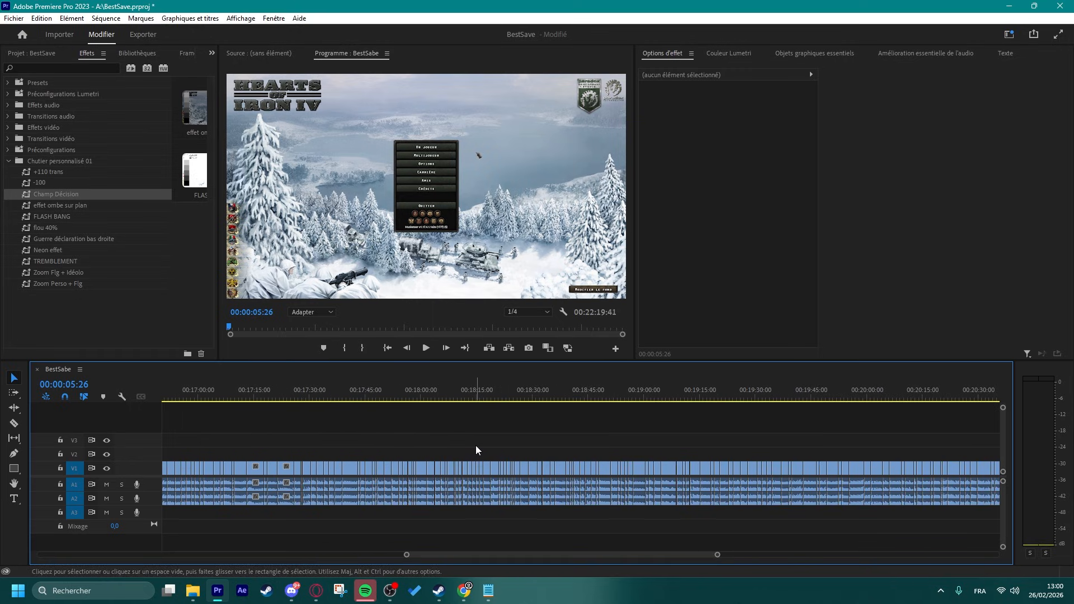
{"action": "scroll", "coordinate": [306, 516], "scroll_direction": "up", "scroll_amount": 10}
{"action": "left_click", "coordinate": [405, 393]}
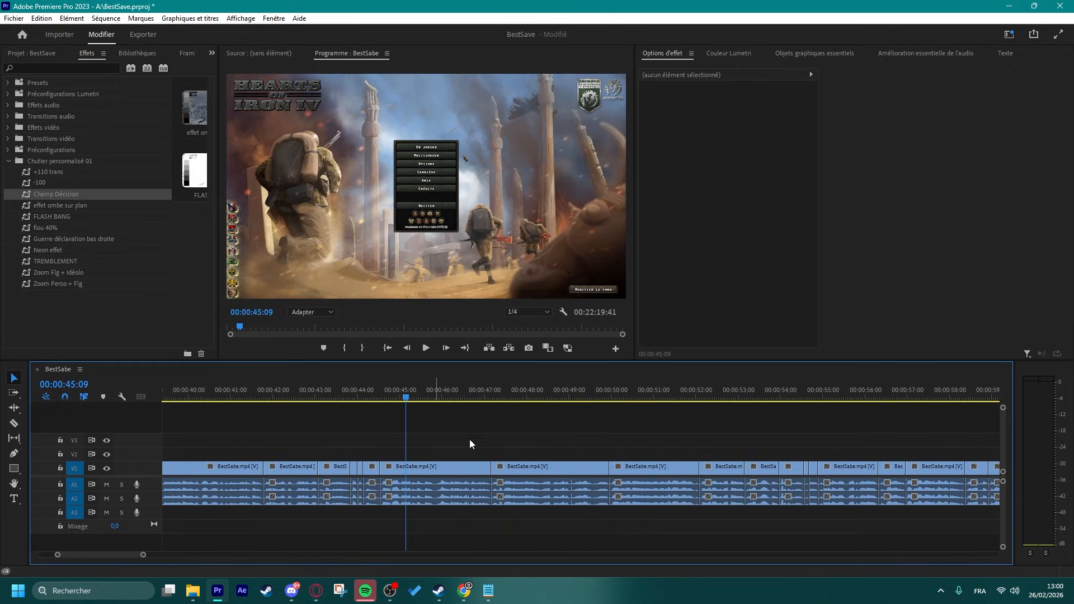
{"action": "scroll", "coordinate": [474, 437], "scroll_direction": "down", "scroll_amount": 4}
{"action": "scroll", "coordinate": [426, 444], "scroll_direction": "down", "scroll_amount": 2}
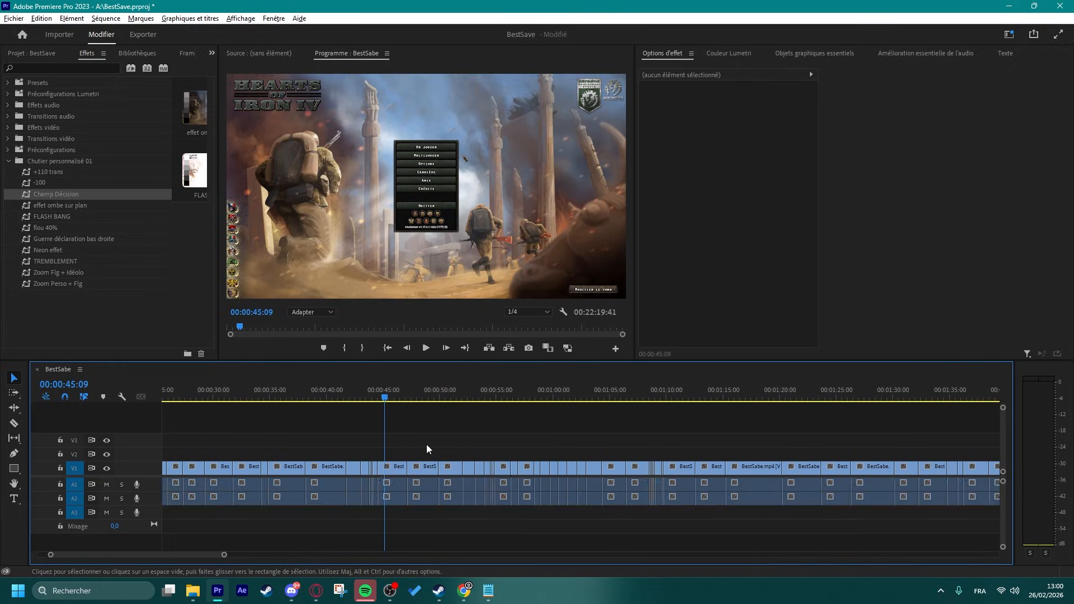
{"action": "scroll", "coordinate": [426, 444], "scroll_direction": "up", "scroll_amount": 2}
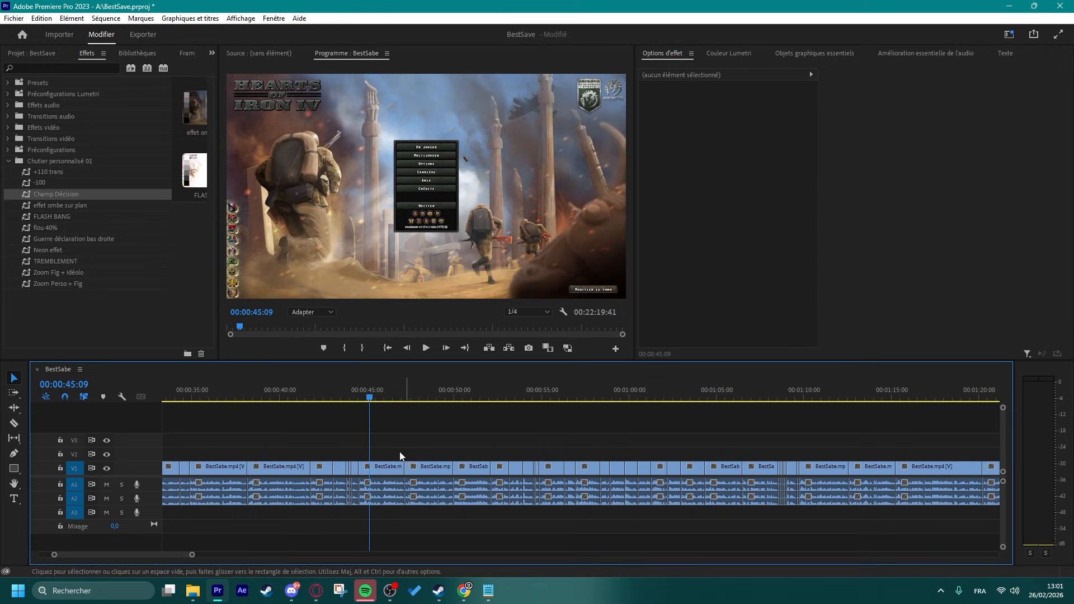
{"action": "scroll", "coordinate": [381, 462], "scroll_direction": "up", "scroll_amount": 2}
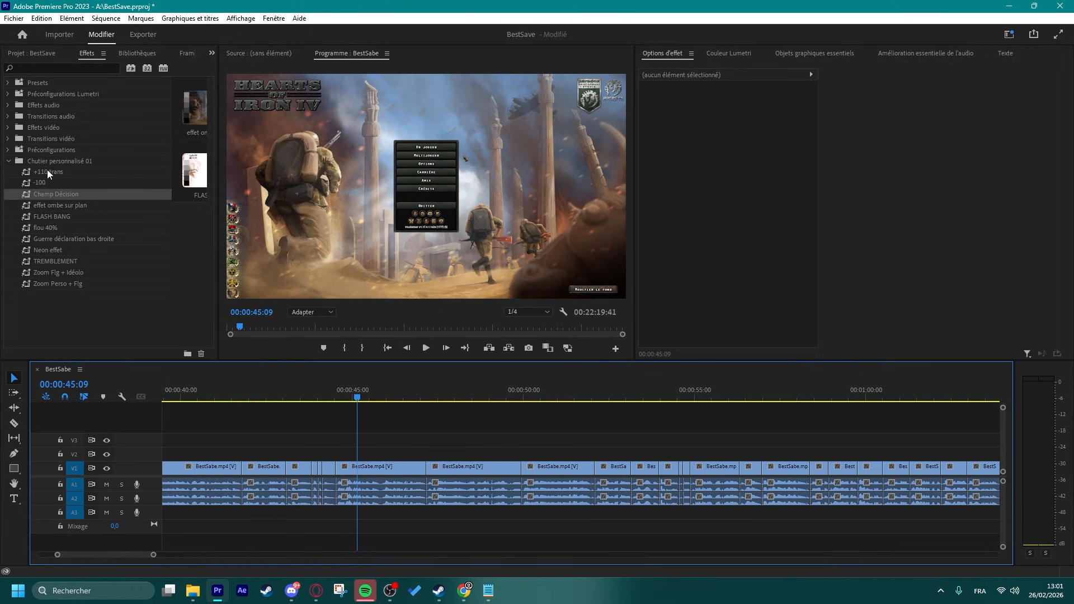
{"action": "left_click", "coordinate": [378, 473]}
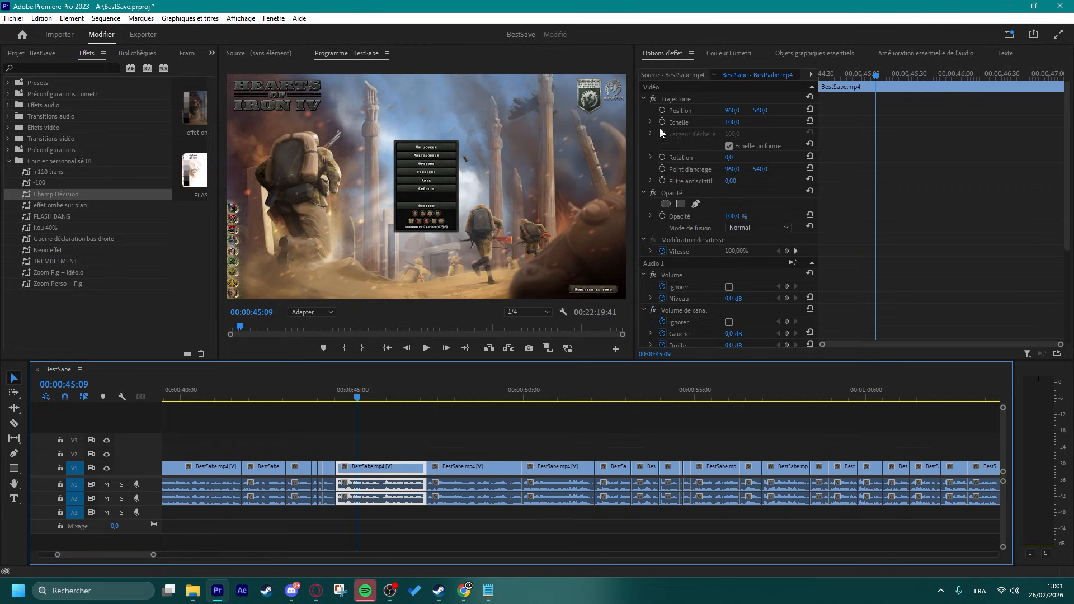
{"action": "left_click_drag", "start_coordinate": [49, 172], "coordinate": [393, 453]}
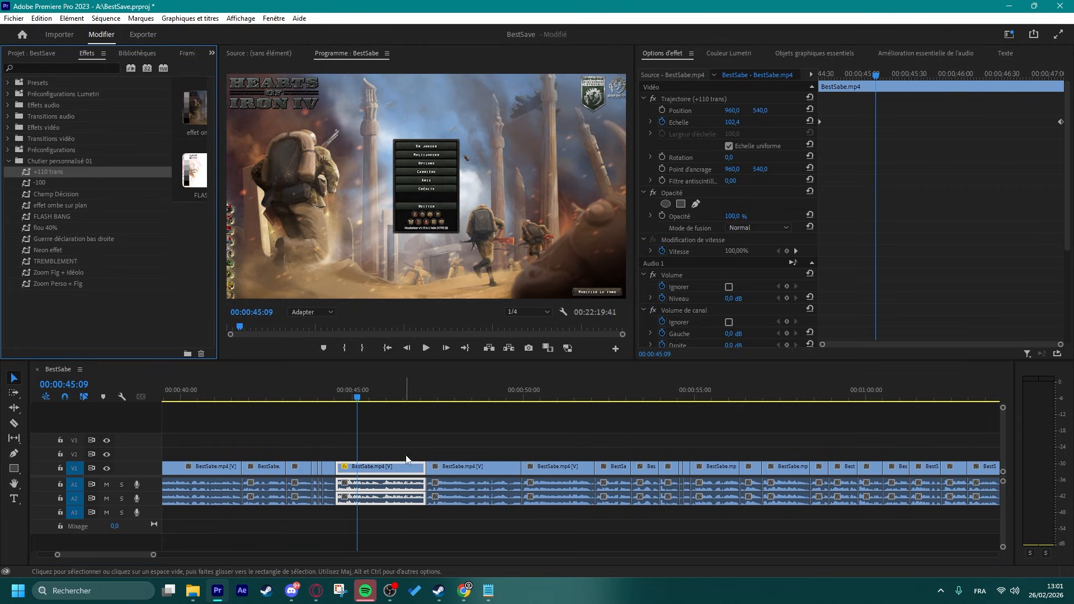
- Play the clip carrying the +110 trans preset from its start at 00:00:44:34 and stop at 00:00:47:42
{"action": "left_click", "coordinate": [390, 591]}
{"action": "left_click", "coordinate": [413, 429]}
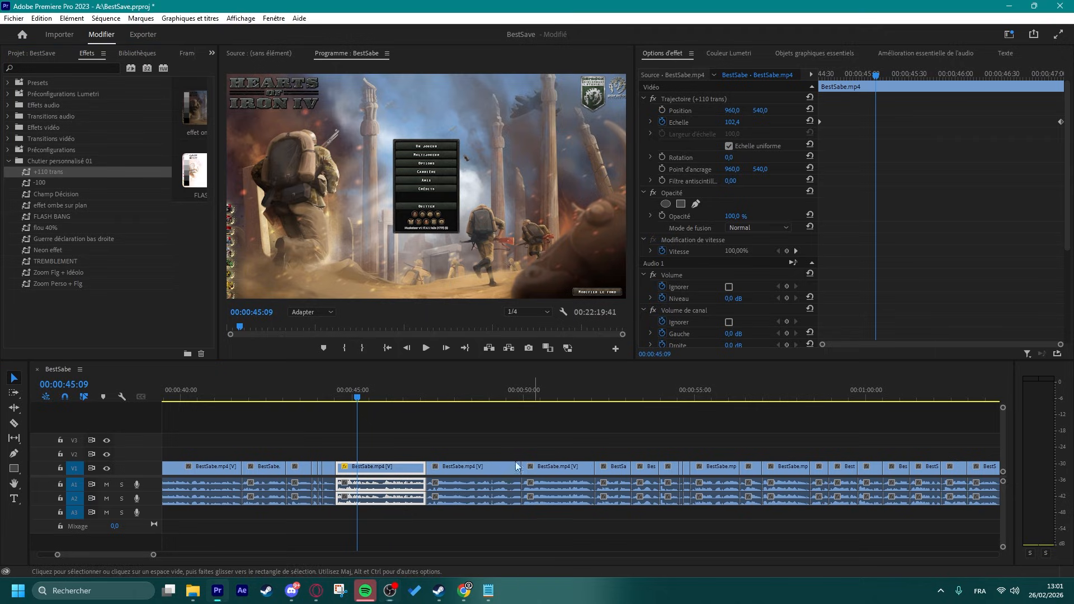
{"action": "key", "text": "Up"}
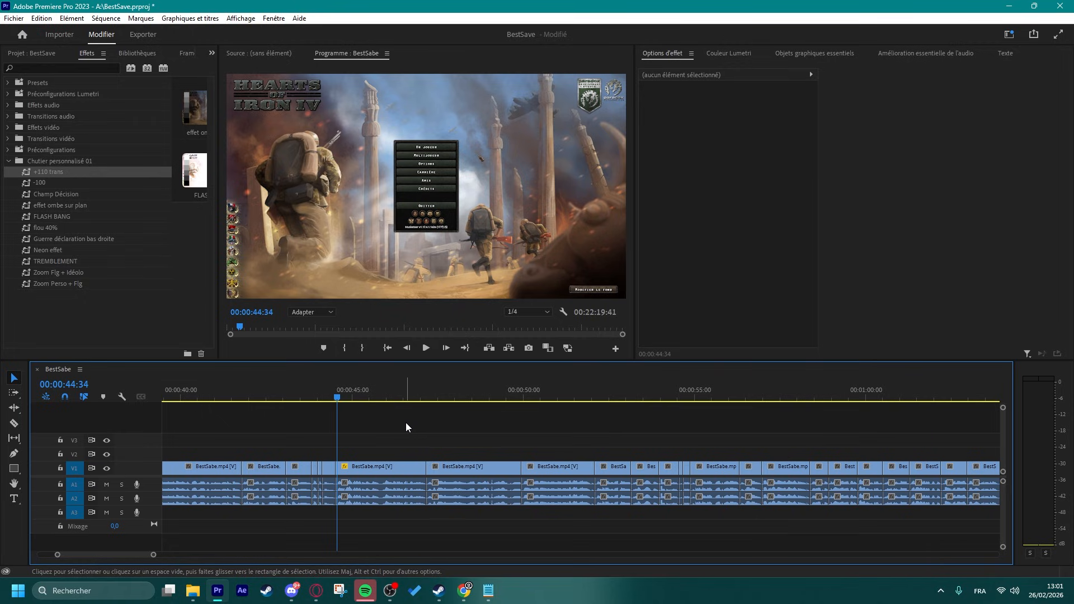
{"action": "key", "text": "space"}
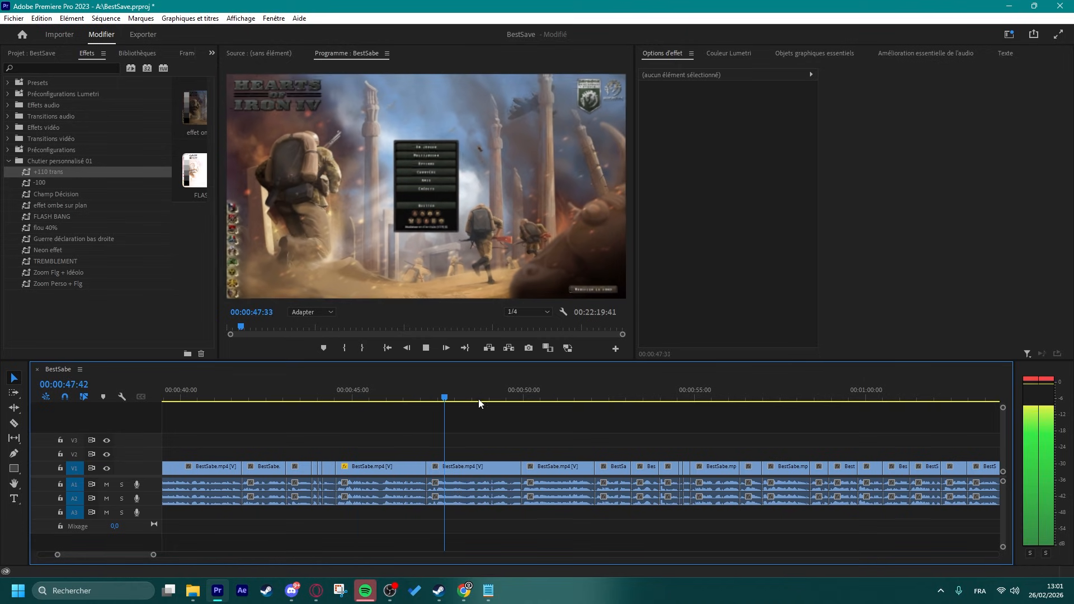
- Examine how densely the footage is cut across the whole sequence and more closely around 00:16:30:00
{"action": "scroll", "coordinate": [420, 435], "scroll_direction": "down", "scroll_amount": 3}
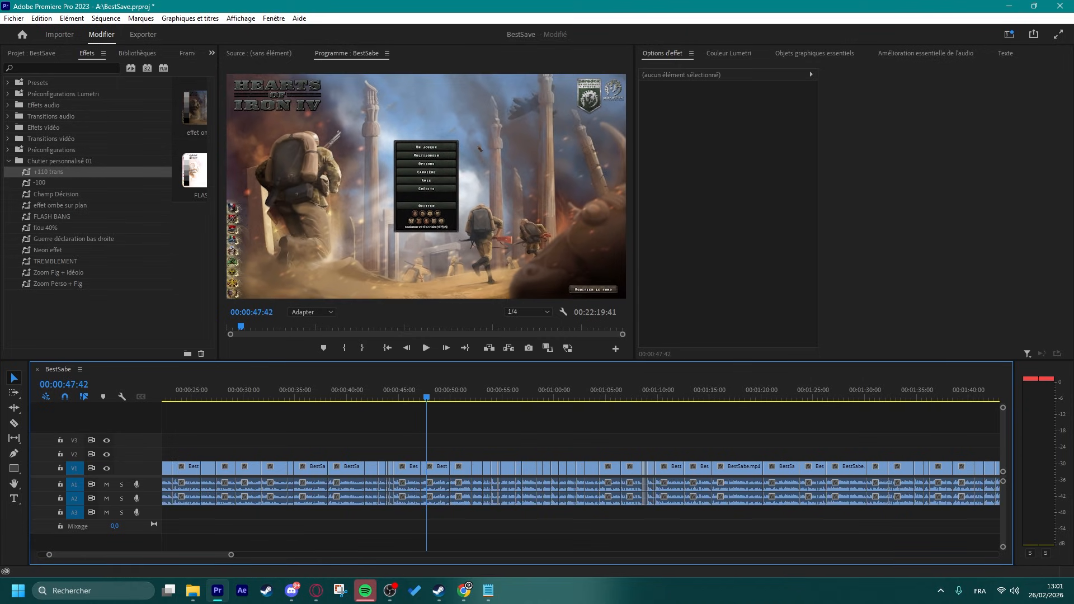
{"action": "key", "text": "alt+Tab"}
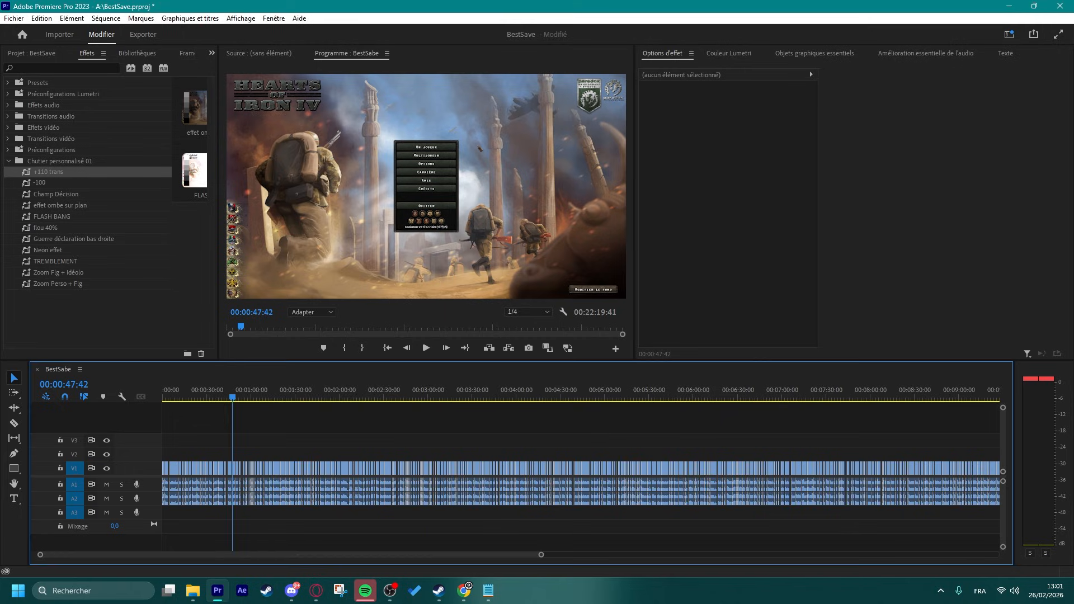
{"action": "key", "text": "alt+Tab"}
{"action": "key", "text": "alt+Tab"}
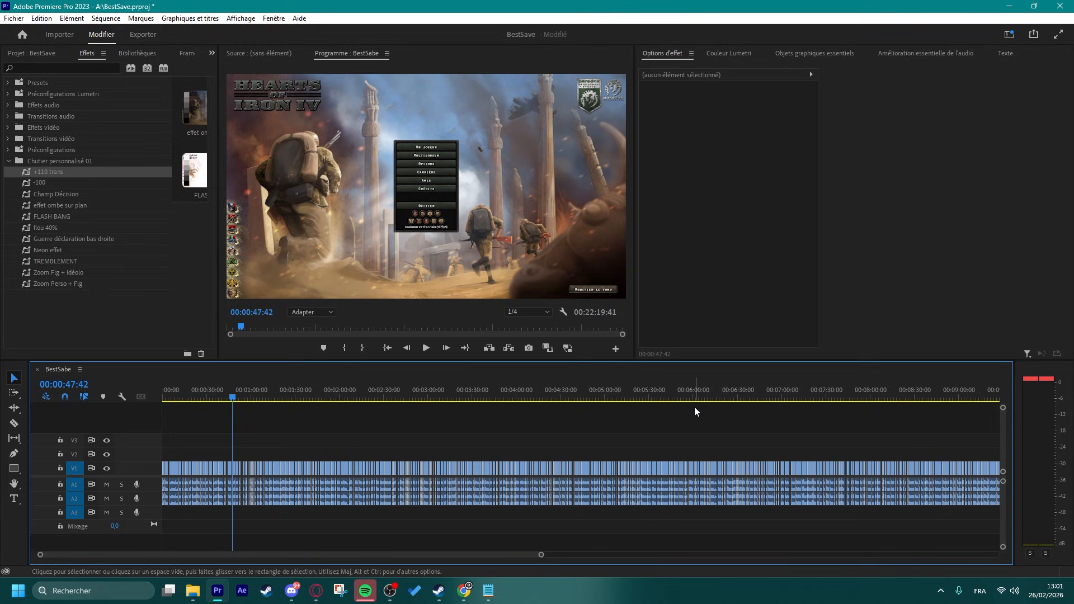
{"action": "scroll", "coordinate": [551, 451], "scroll_direction": "down", "scroll_amount": 10}
{"action": "scroll", "coordinate": [555, 448], "scroll_direction": "up", "scroll_amount": 3}
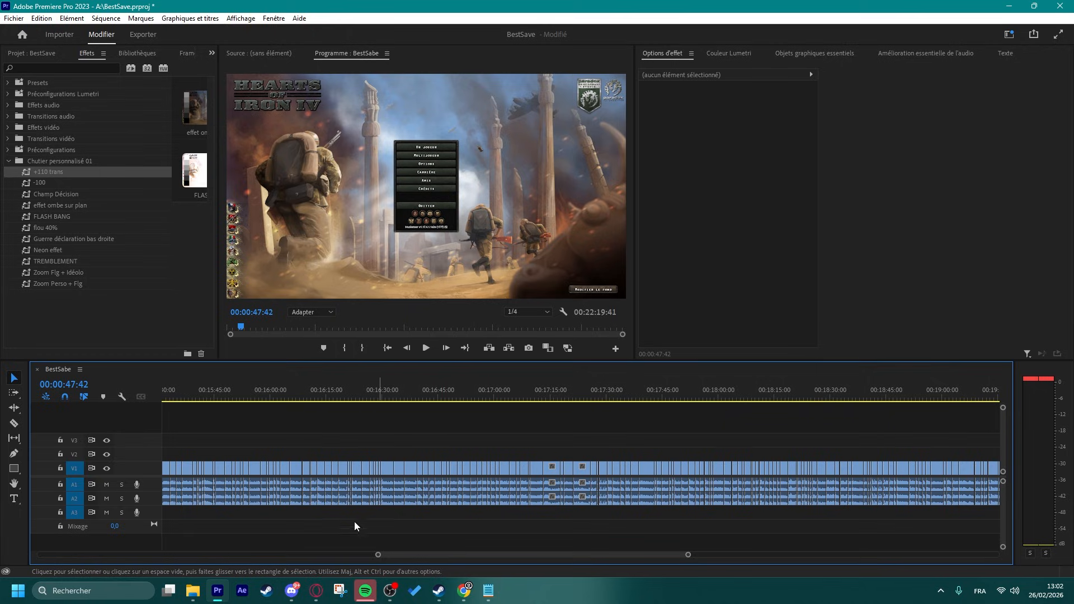
{"action": "scroll", "coordinate": [360, 467], "scroll_direction": "up", "scroll_amount": 1}
{"action": "scroll", "coordinate": [360, 464], "scroll_direction": "up", "scroll_amount": 5}
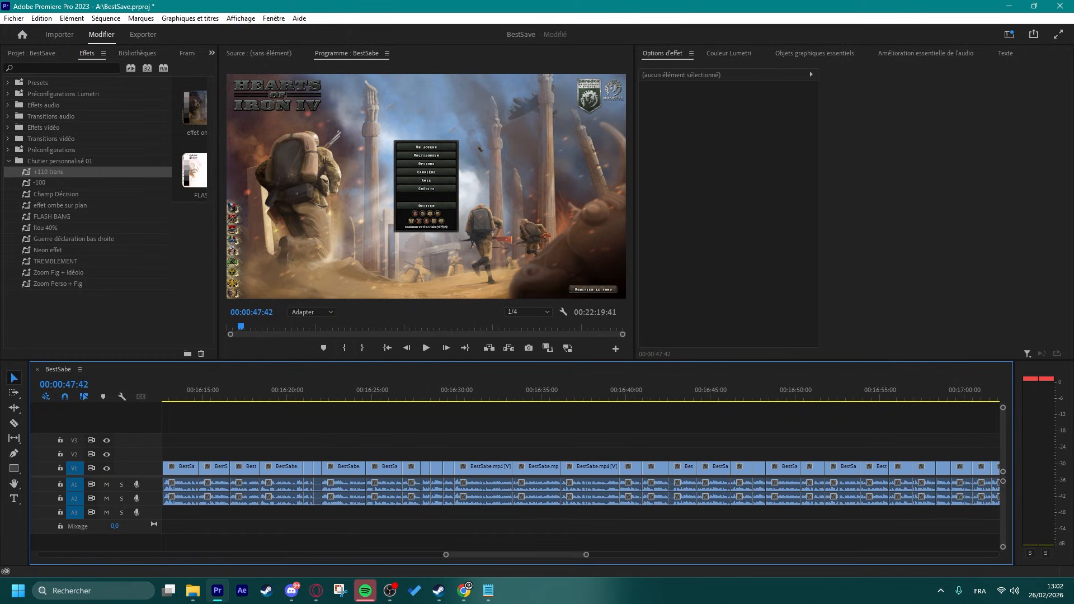
{"action": "scroll", "coordinate": [441, 447], "scroll_direction": "up", "scroll_amount": 2}
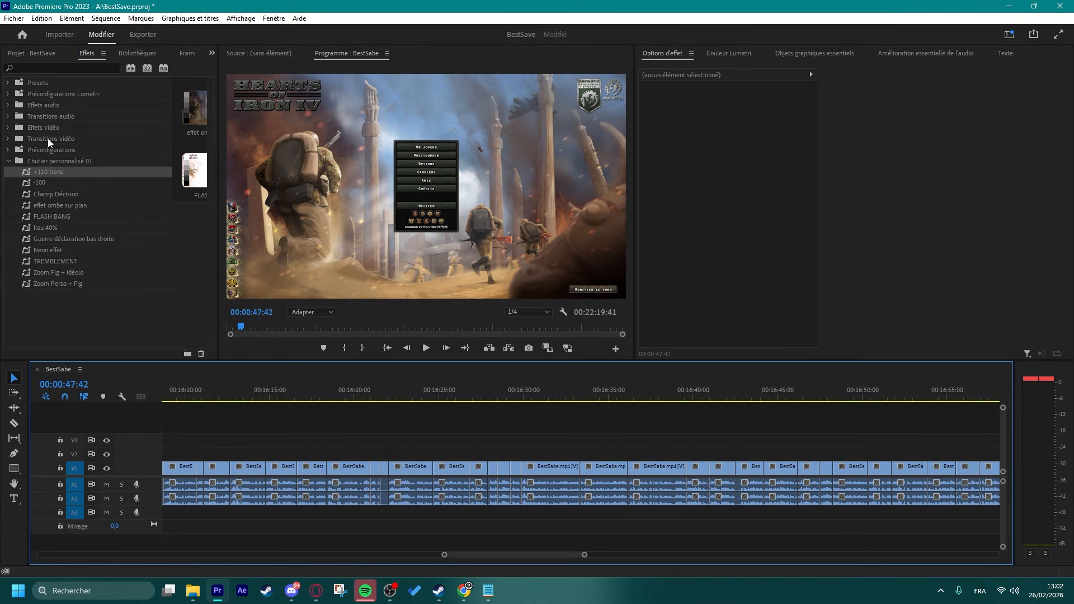
- Collapse the Chutier personnalisé 01 bin of saved effect presets
{"action": "left_click", "coordinate": [13, 160]}
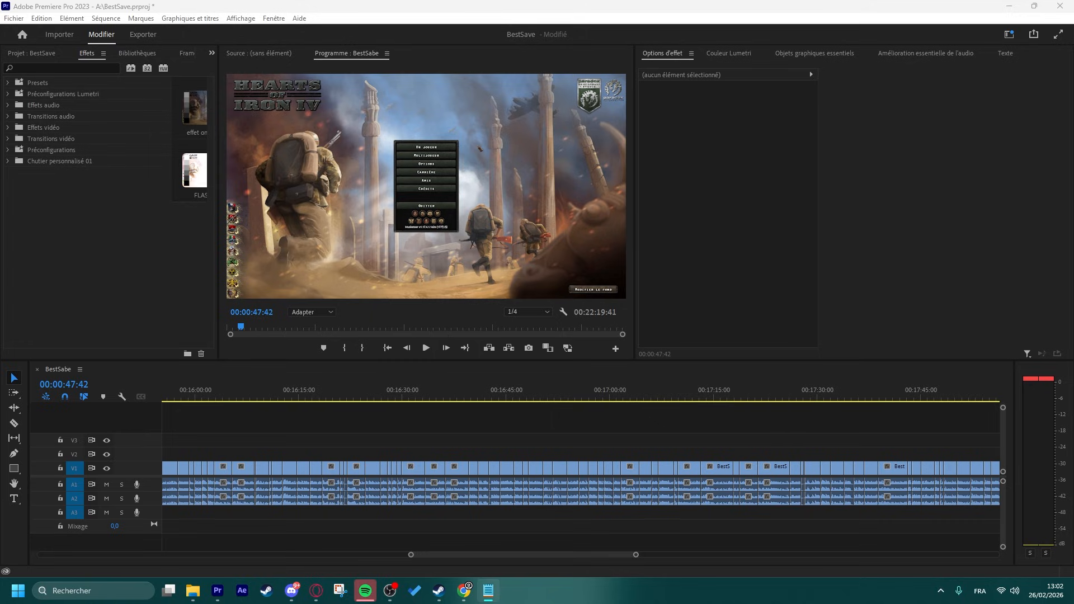
{"action": "key", "text": "alt+Tab"}
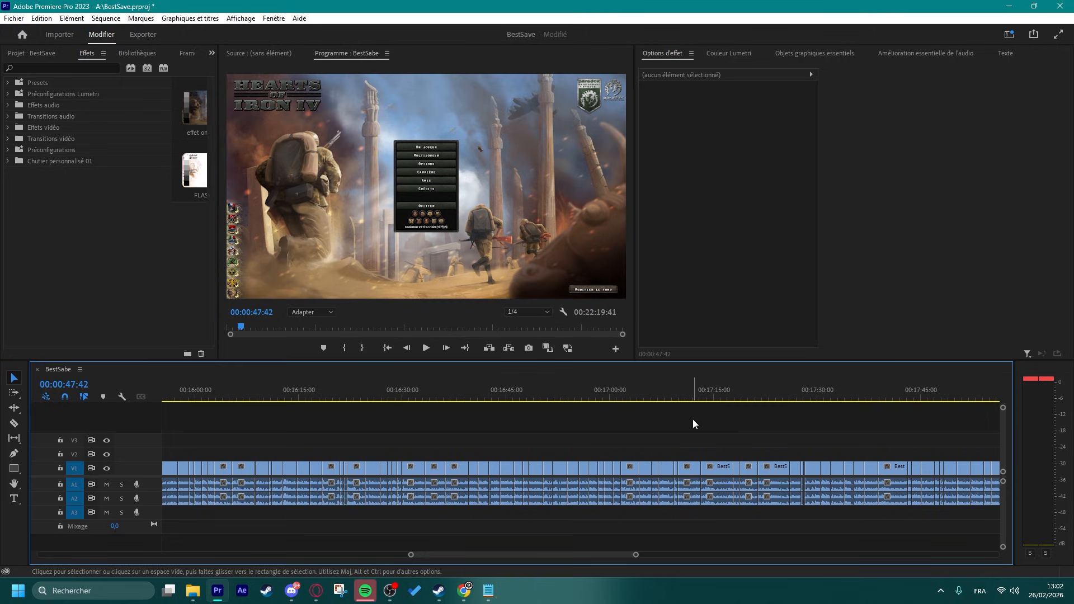
{"action": "key", "text": "alt+Tab"}
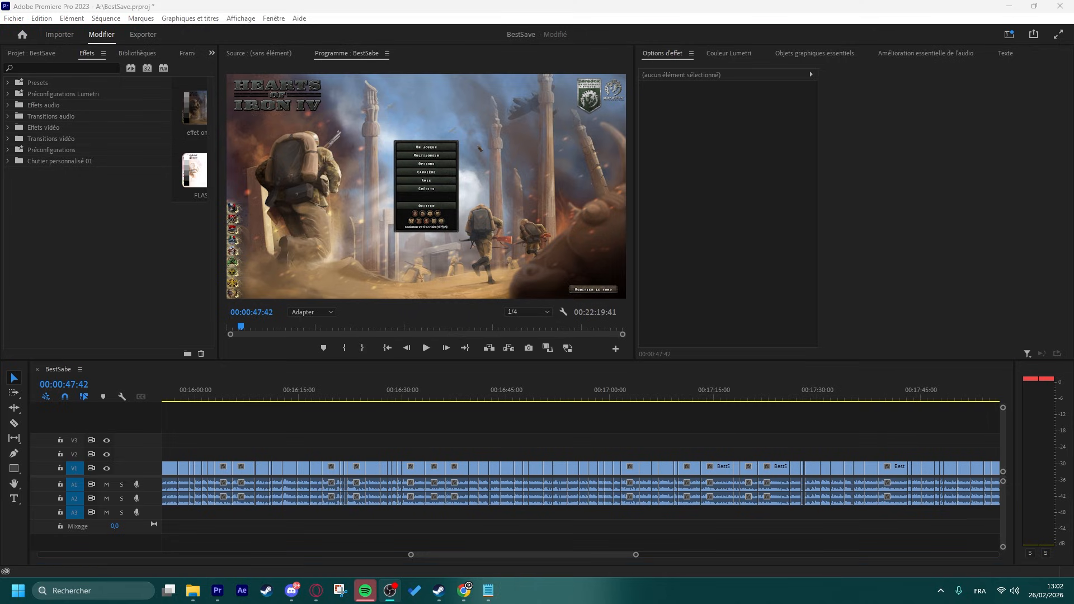
{"action": "left_click", "coordinate": [533, 444]}
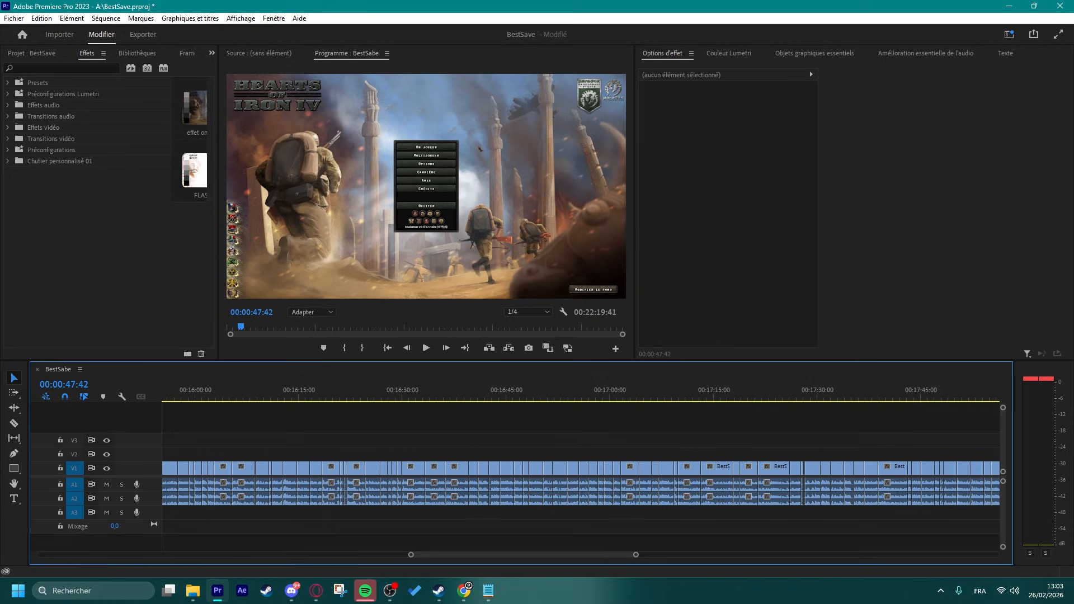
{"action": "key", "text": "alt+Tab"}
{"action": "key", "text": "alt+Tab"}
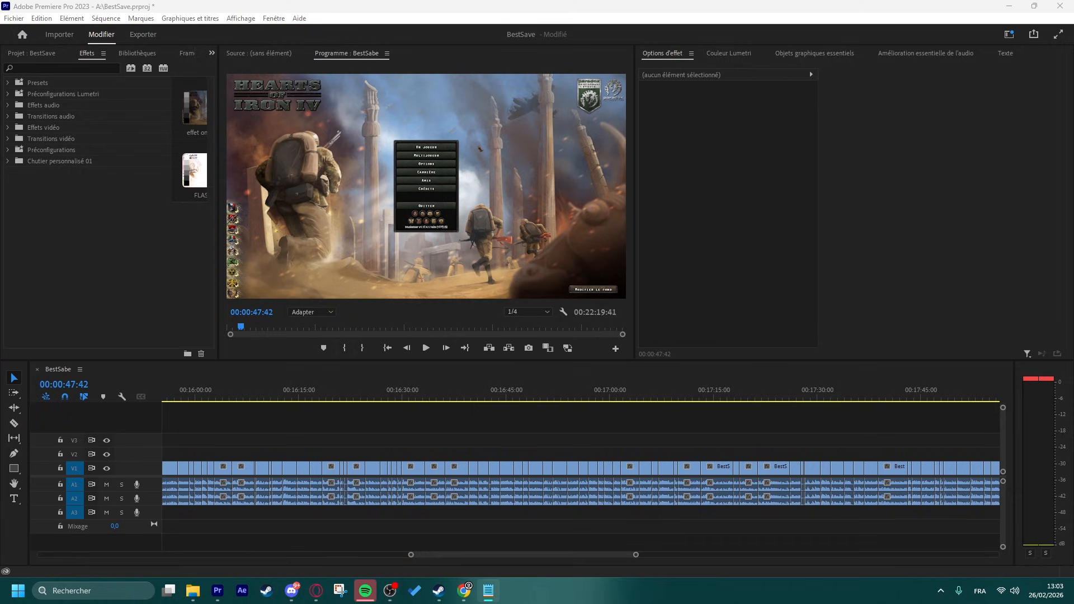
{"action": "key", "text": "alt+Tab"}
- Switch to Pixlr Editor in Chrome and create a new image named gdg from the 1280x720 Vignettes YouTube template
{"action": "left_click_drag", "start_coordinate": [1073, 212], "coordinate": [777, 1]}
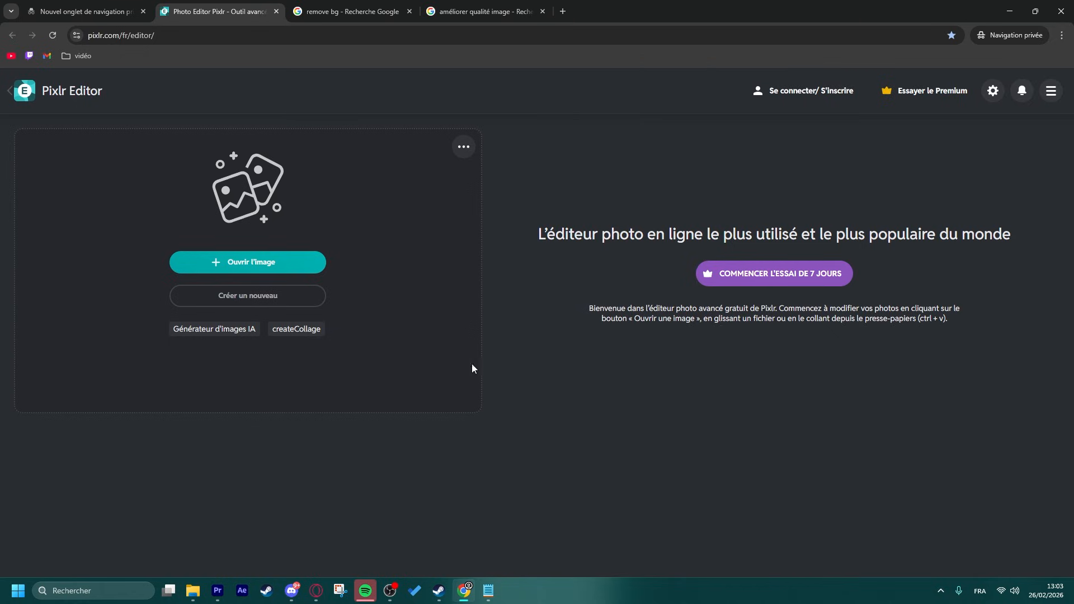
{"action": "left_click", "coordinate": [267, 296]}
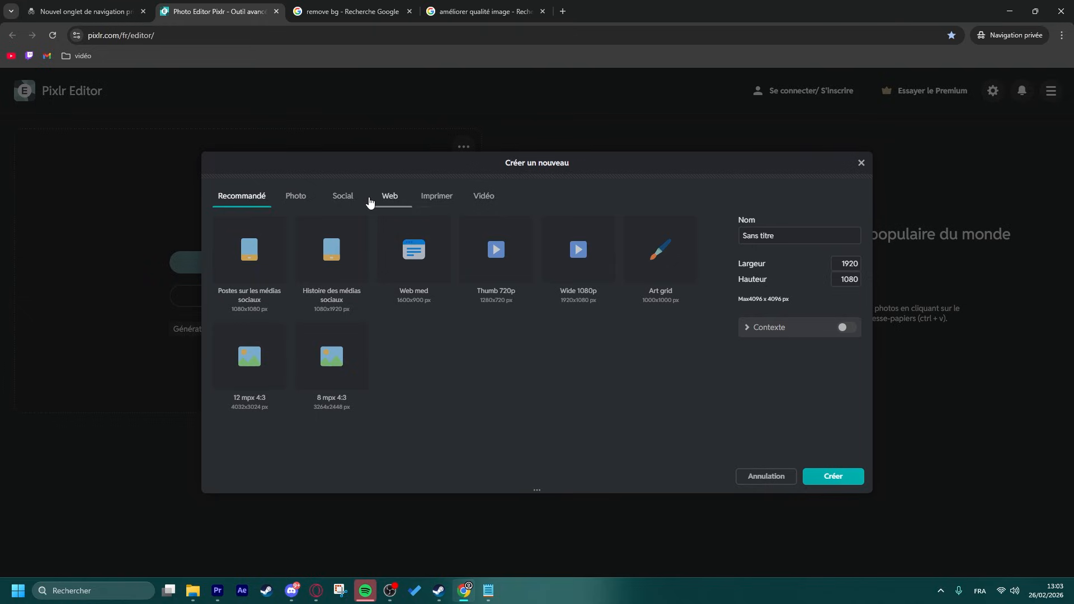
{"action": "left_click", "coordinate": [343, 195]}
{"action": "left_click", "coordinate": [661, 348]}
{"action": "left_click", "coordinate": [786, 235]}
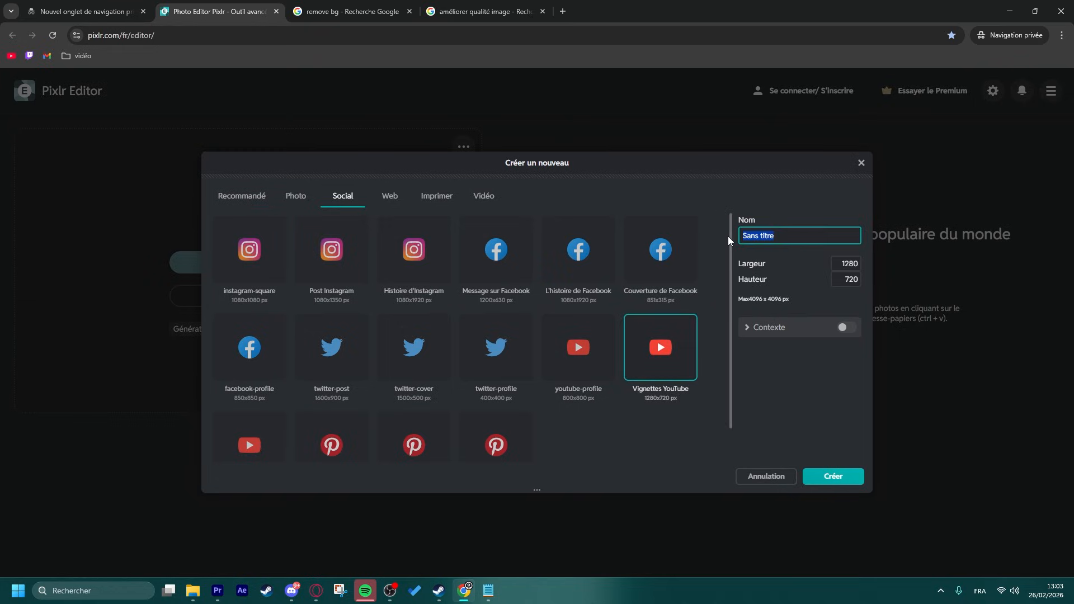
{"action": "type", "text": "gdg"}
{"action": "left_click", "coordinate": [834, 477]}
{"action": "left_click_drag", "start_coordinate": [220, 206], "coordinate": [591, 465]}
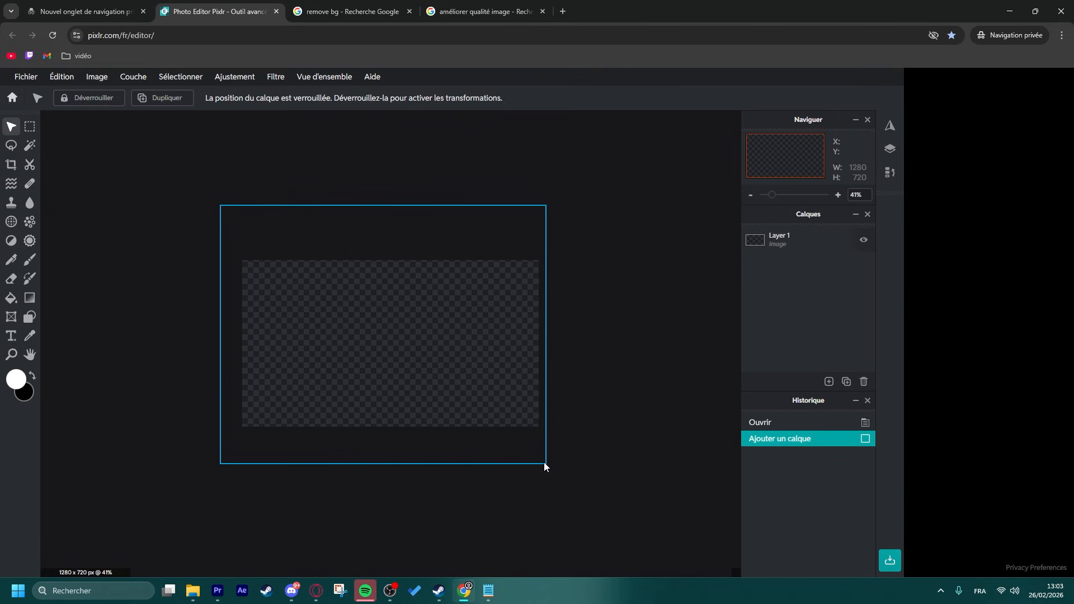
{"action": "left_click_drag", "start_coordinate": [566, 453], "coordinate": [494, 404]}
{"action": "left_click", "coordinate": [495, 408]}
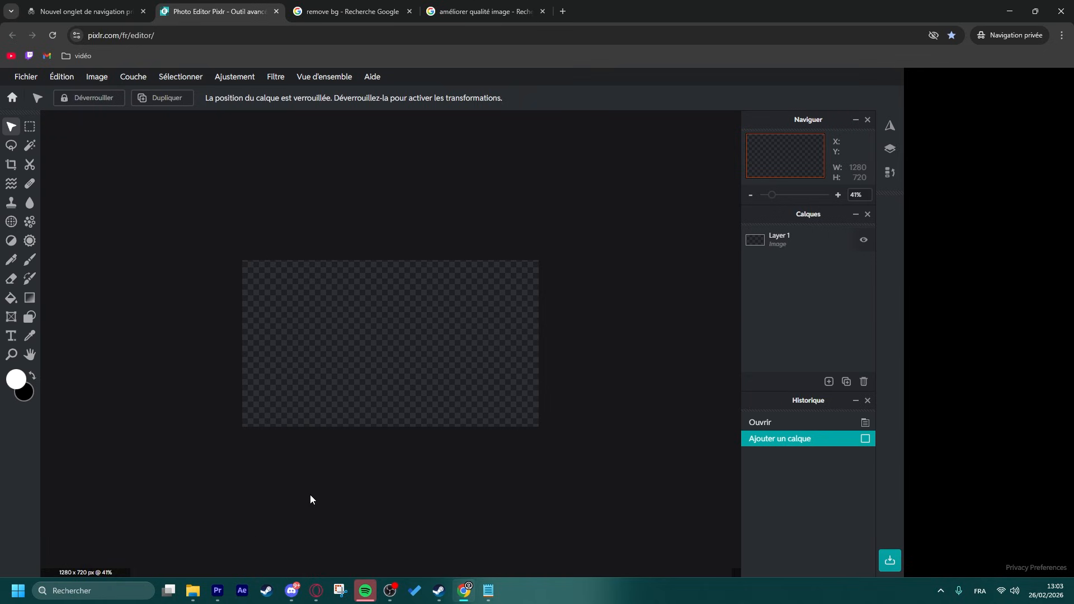
- Bring the Austria thumbnail image over from Discord and paste it onto the blank canvas as a new layer
{"action": "left_click", "coordinate": [292, 591]}
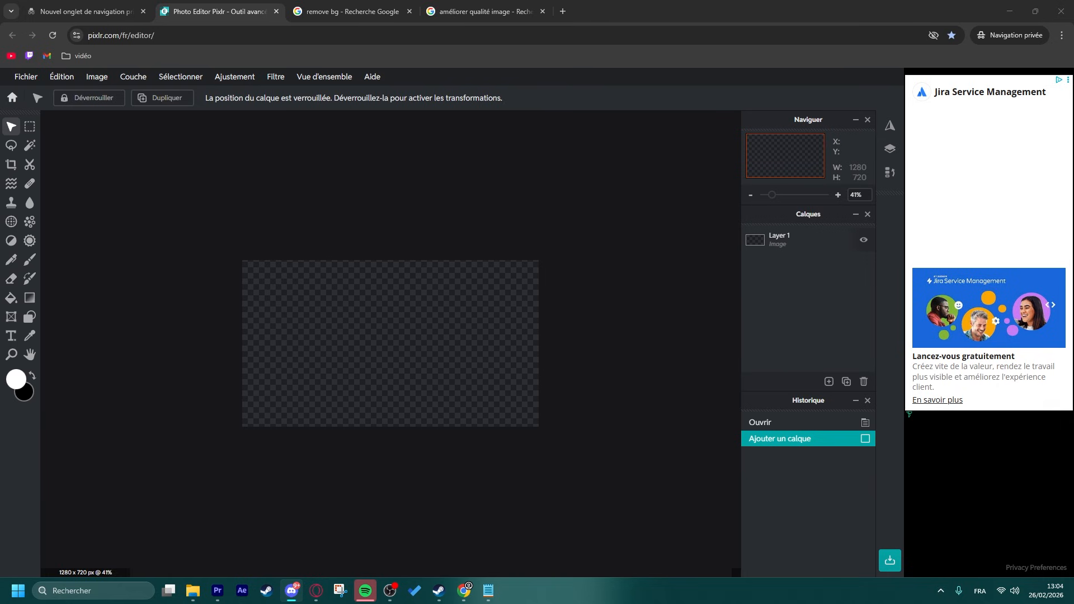
{"action": "left_click", "coordinate": [506, 302]}
{"action": "key", "text": "ctrl+v"}
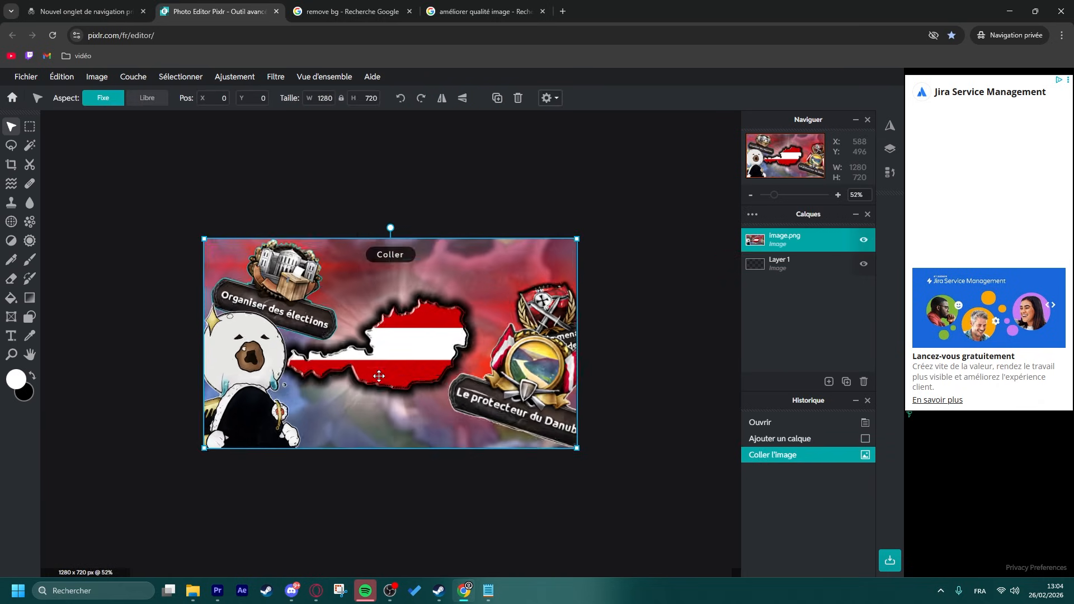
{"action": "scroll", "coordinate": [379, 376], "scroll_direction": "up", "scroll_amount": 3}
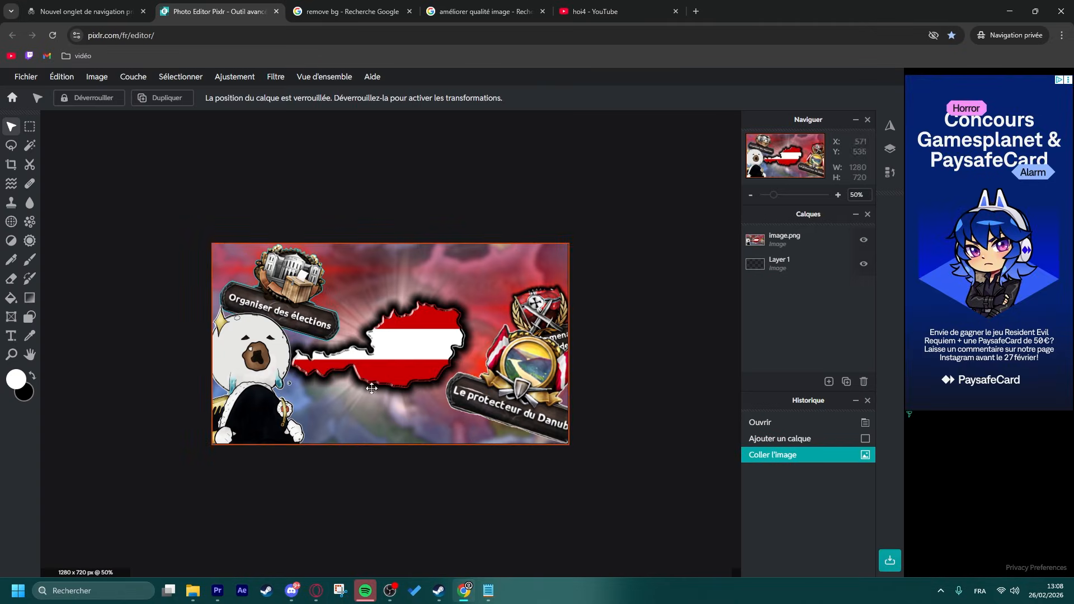
{"action": "scroll", "coordinate": [391, 345], "scroll_direction": "down", "scroll_amount": 2}
{"action": "left_click", "coordinate": [392, 344]}
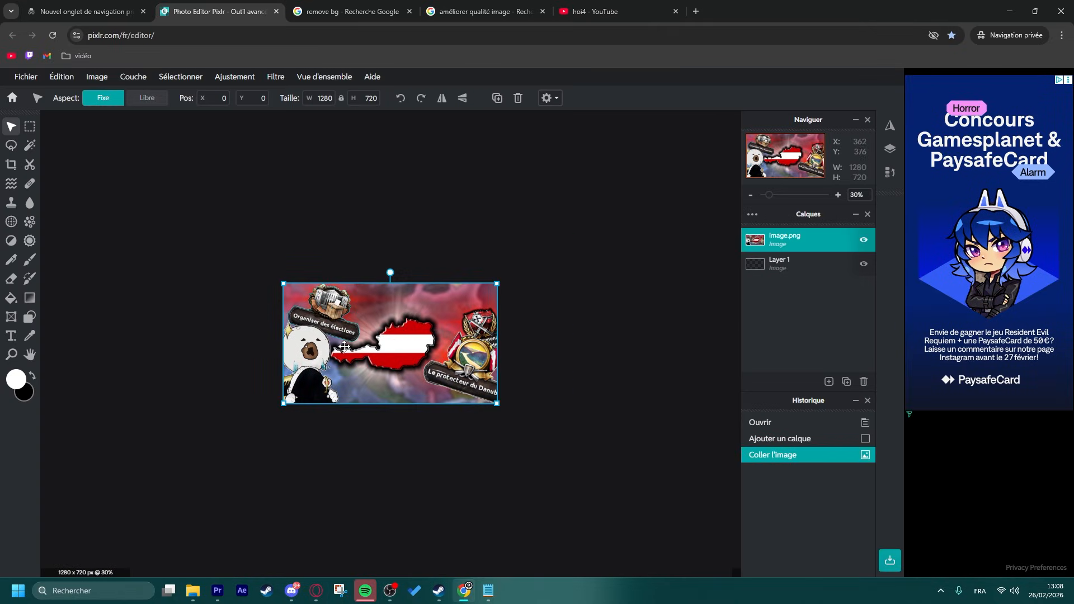
{"action": "scroll", "coordinate": [447, 358], "scroll_direction": "up", "scroll_amount": 2}
{"action": "left_click", "coordinate": [431, 209]}
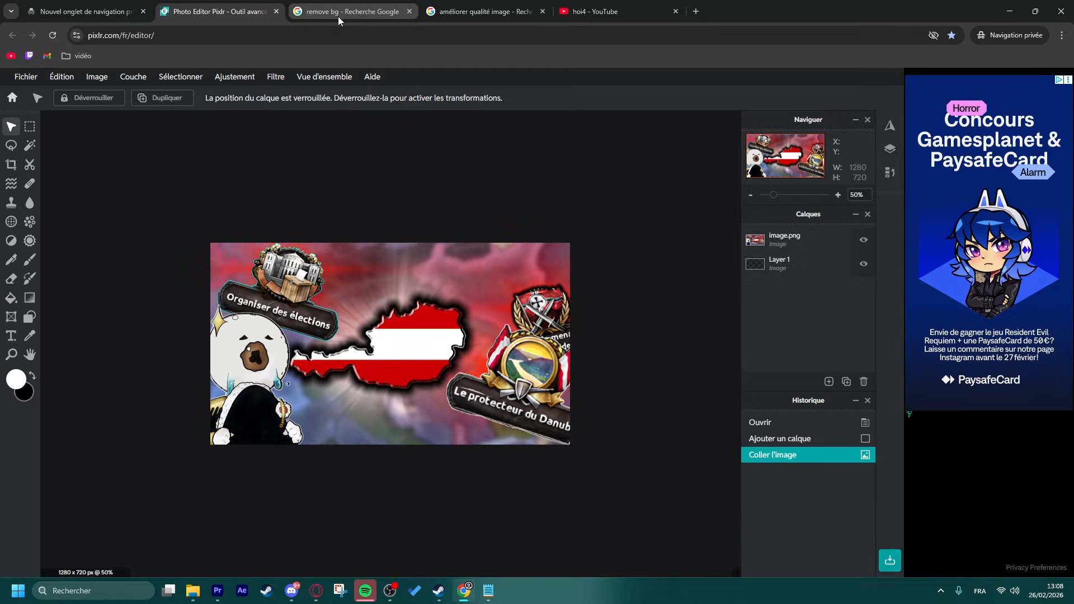
- Search Google Images for michou in a new tab and copy the portrait photo published by NRJ
{"action": "left_click", "coordinate": [696, 12]}
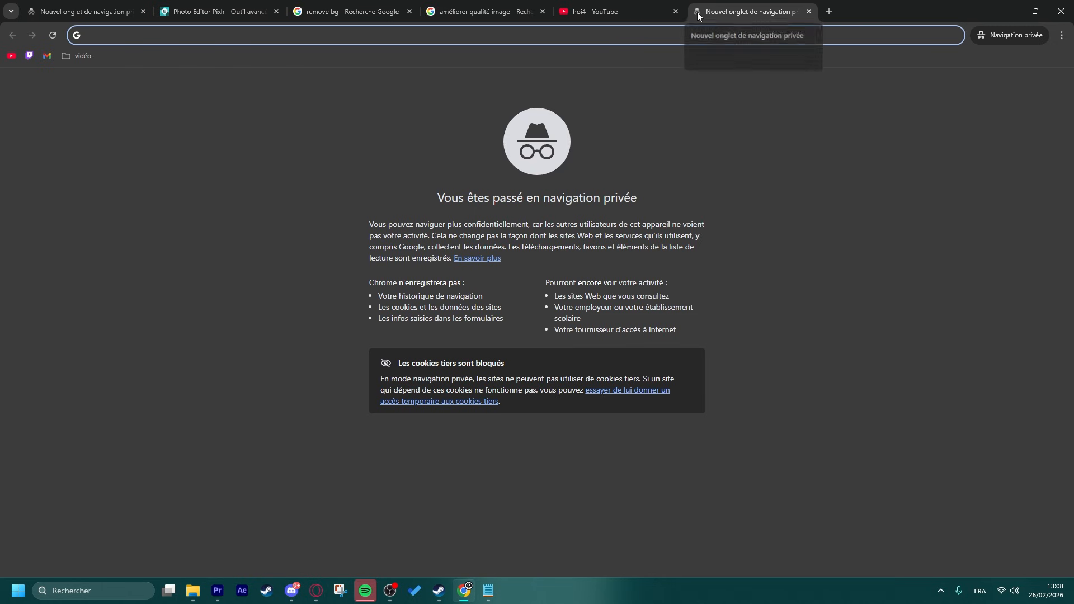
{"action": "type", "text": "michou"}
{"action": "key", "text": "Return"}
{"action": "left_click", "coordinate": [274, 132]}
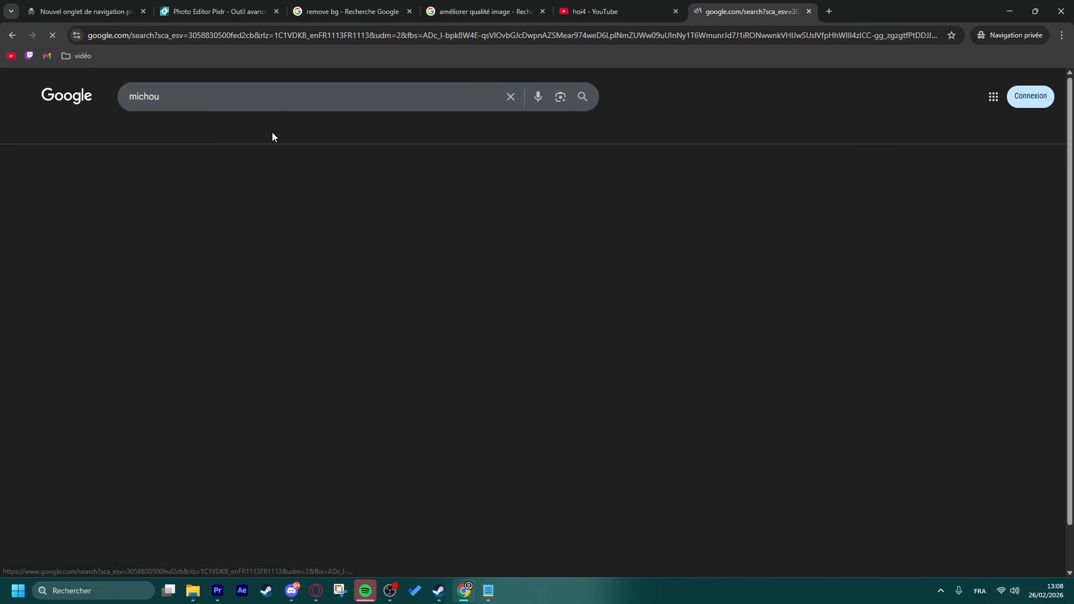
{"action": "left_click", "coordinate": [129, 246]}
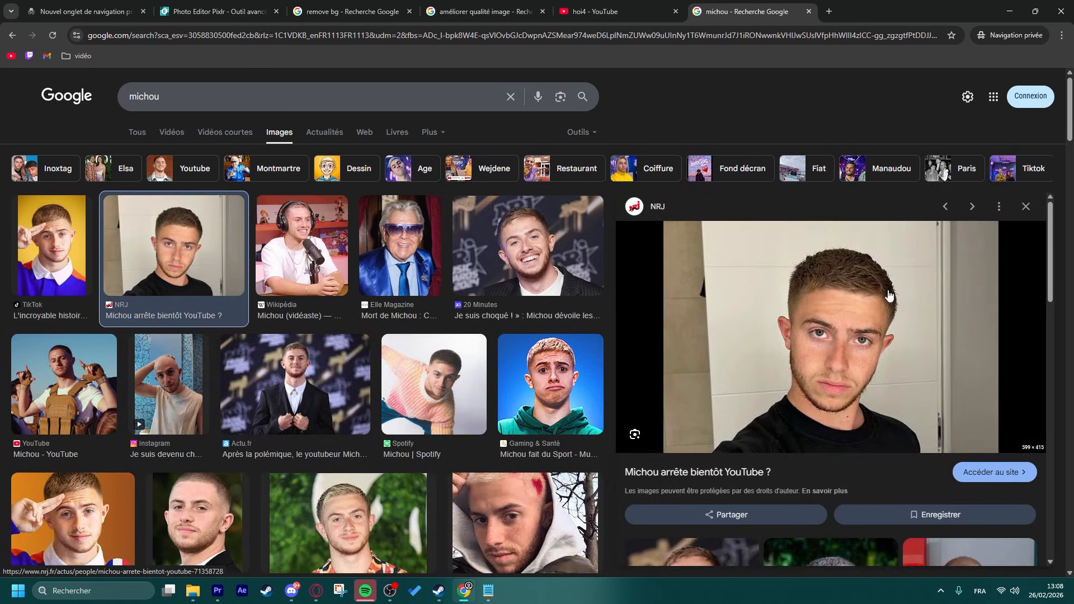
{"action": "right_click", "coordinate": [789, 299]}
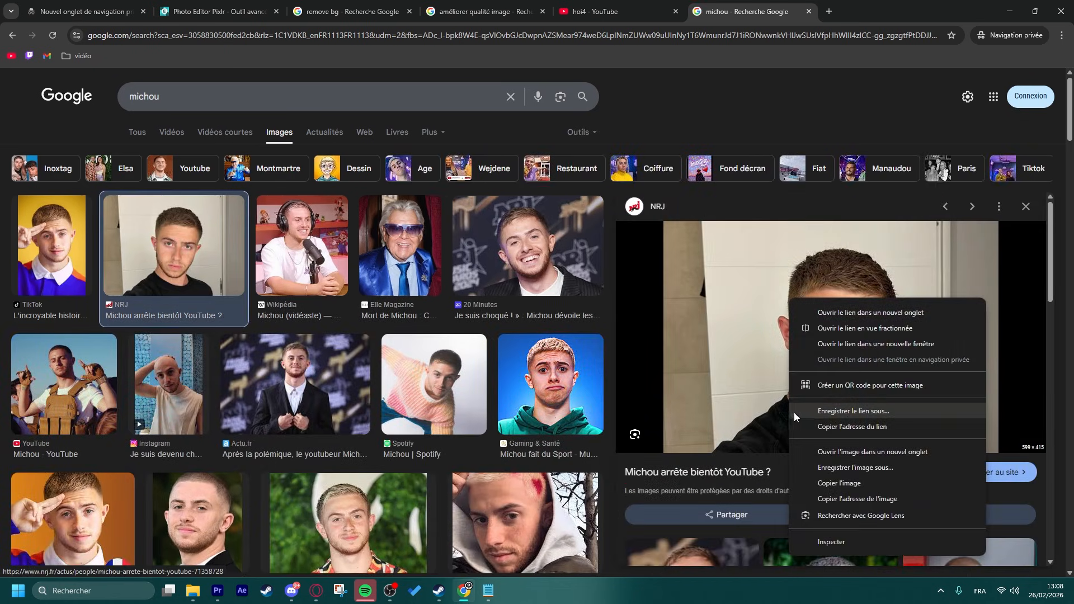
{"action": "left_click", "coordinate": [823, 482]}
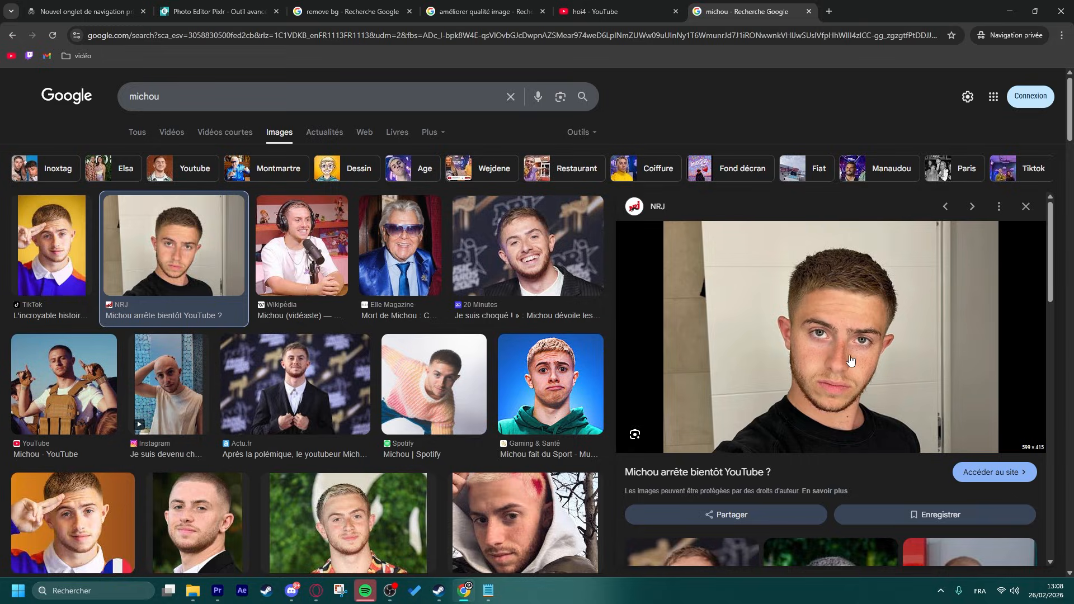
- Open remove.bg from the remove bg search results and paste in the copied portrait, rejecting cookies and dismissing the Windows offer
{"action": "left_click", "coordinate": [350, 11]}
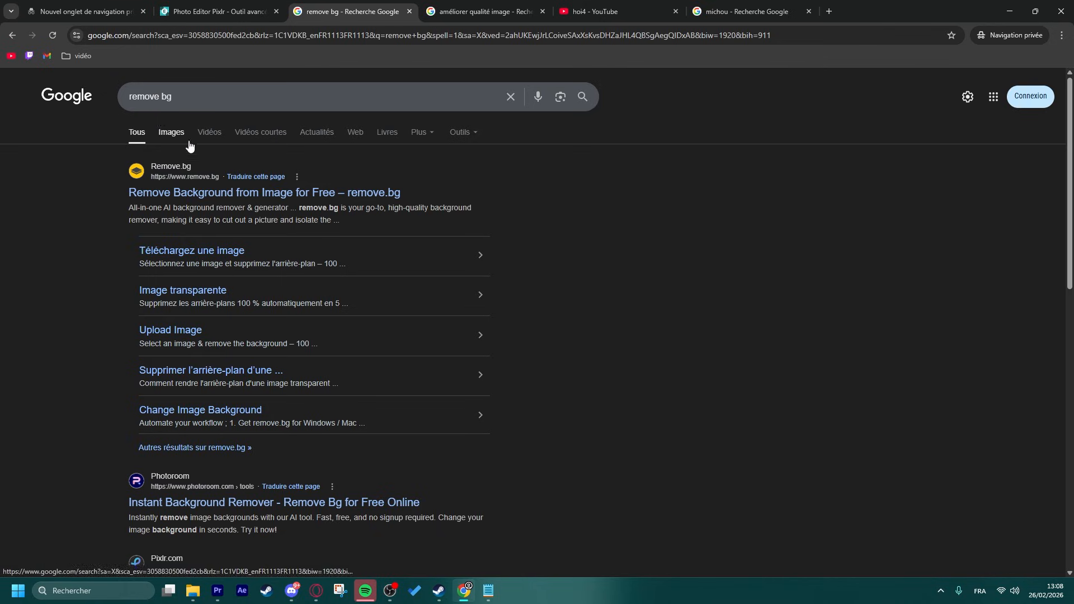
{"action": "left_click", "coordinate": [234, 194]}
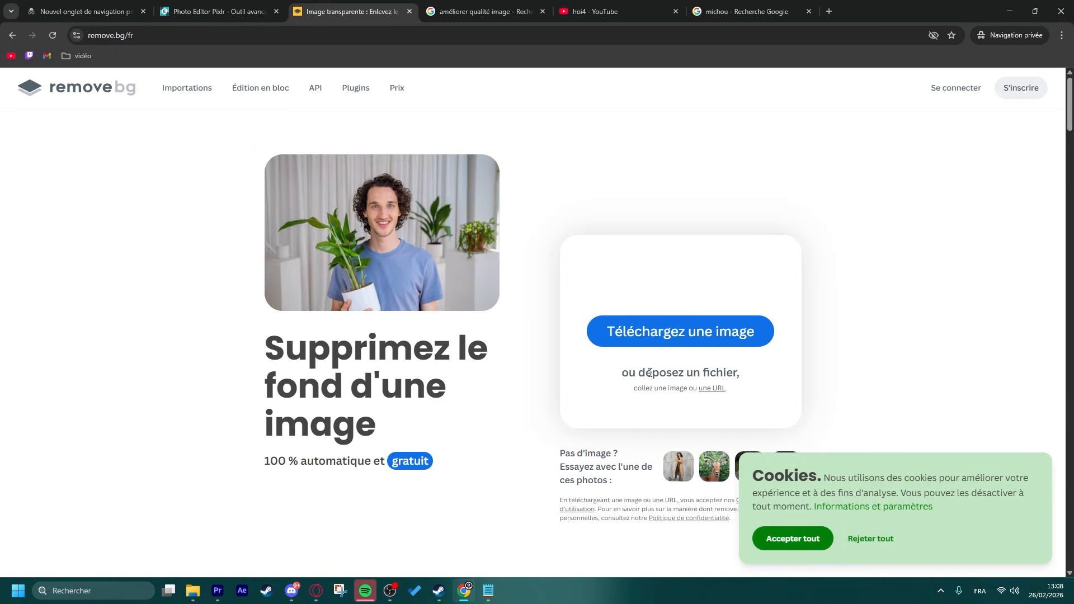
{"action": "key", "text": "ctrl+v"}
{"action": "left_click", "coordinate": [871, 539]}
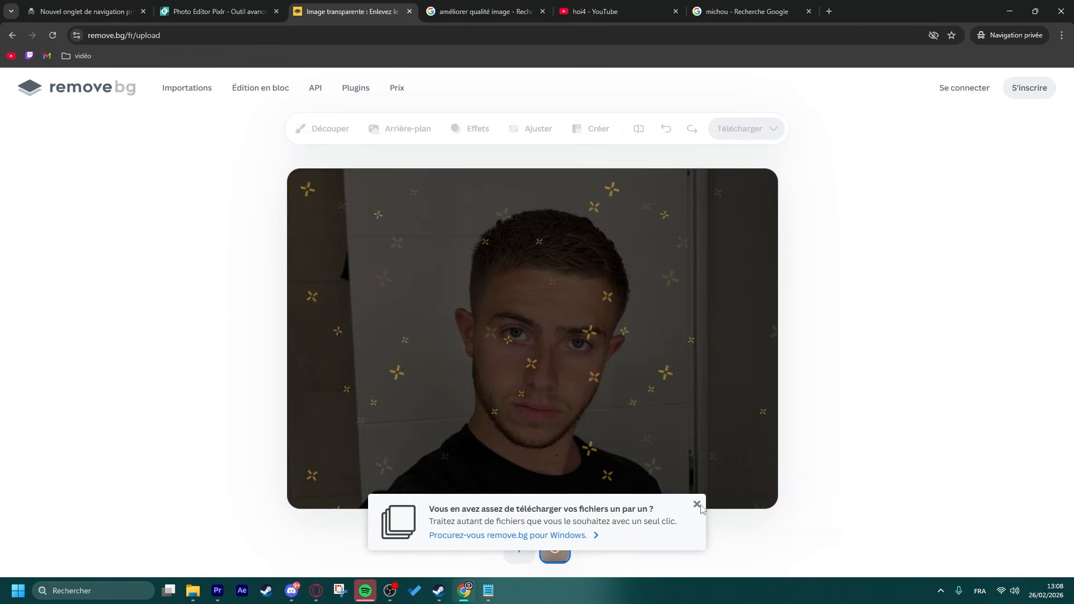
{"action": "left_click", "coordinate": [697, 506]}
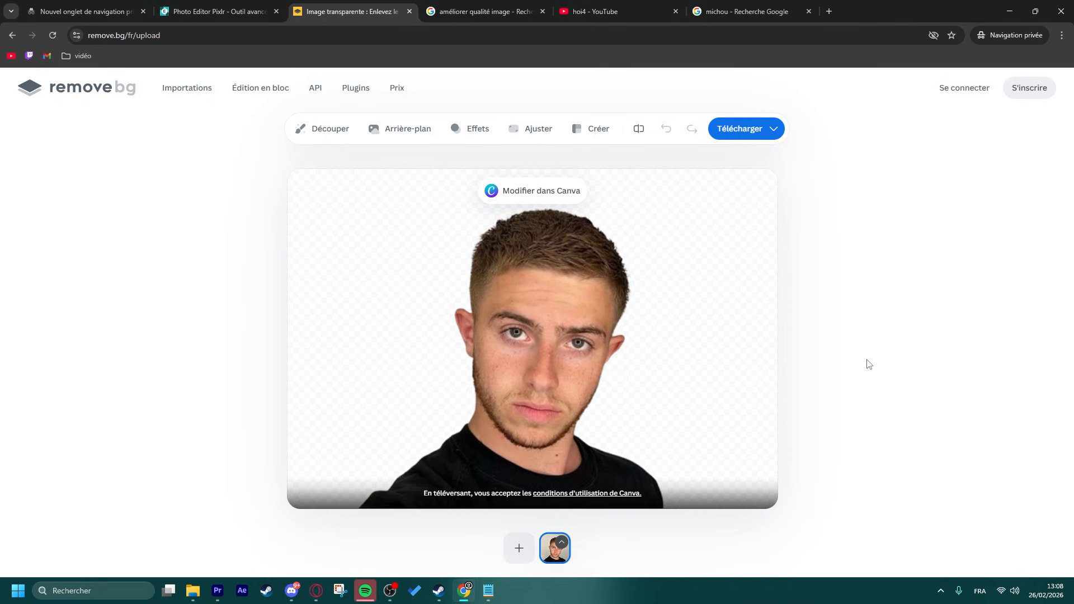
- Download the free 599 x 415 preview of the portrait with its background removed
{"action": "left_click", "coordinate": [633, 137]}
{"action": "left_click", "coordinate": [760, 132]}
{"action": "left_click", "coordinate": [750, 161]}
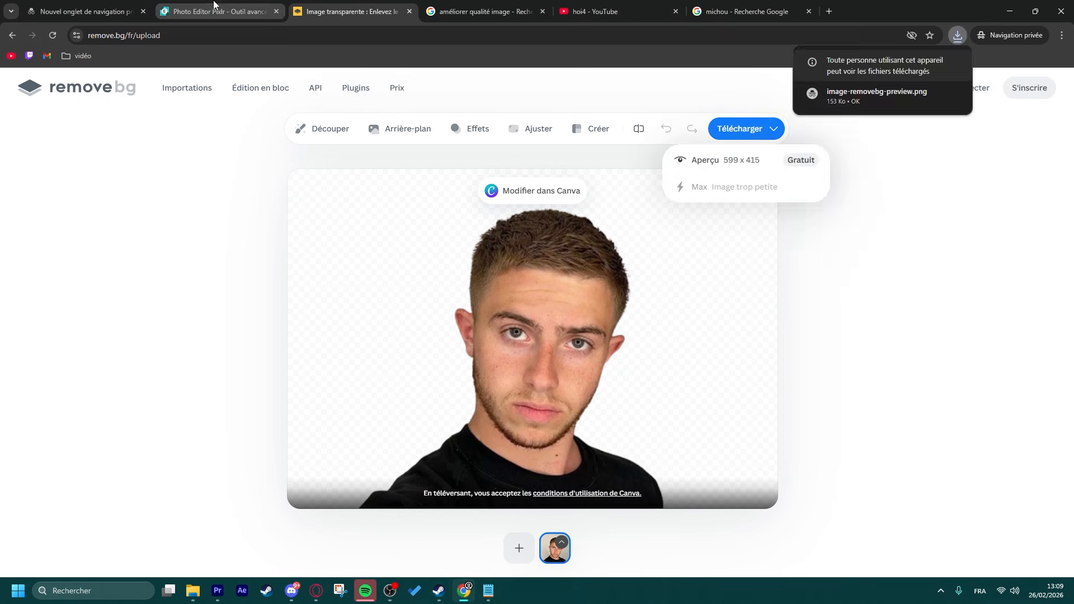
- Add the downloaded image-removebg-preview.png to the Pixlr canvas, enlarge it to about 1108 x 768 px and centre it over the background
{"action": "left_click", "coordinate": [214, 9]}
{"action": "scroll", "coordinate": [598, 232], "scroll_direction": "down", "scroll_amount": 2}
{"action": "left_click", "coordinate": [958, 35]}
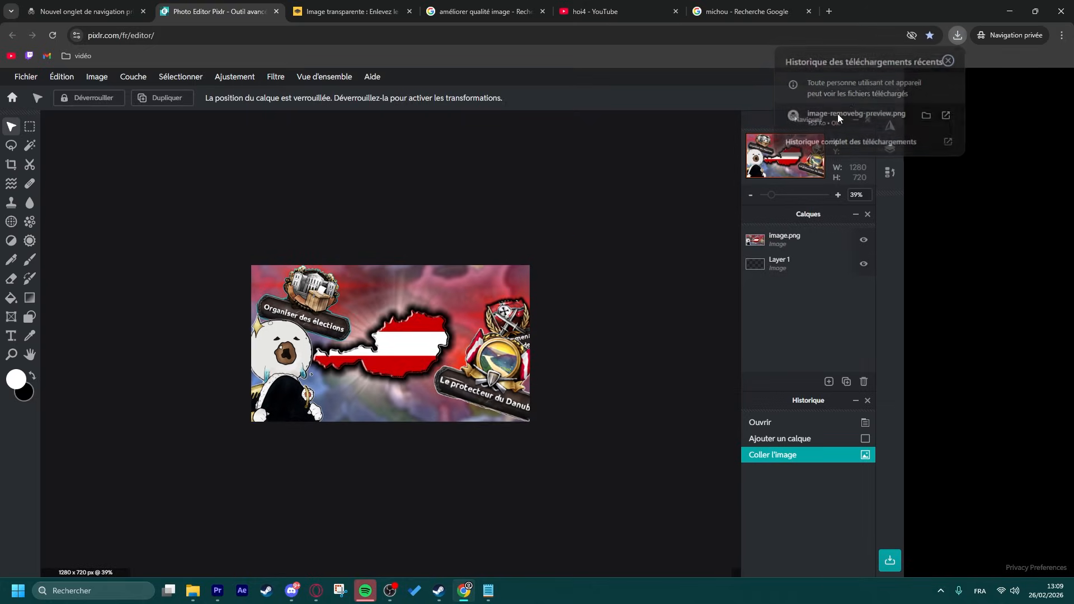
{"action": "left_click_drag", "start_coordinate": [857, 115], "coordinate": [614, 326]}
{"action": "left_click", "coordinate": [604, 333]}
{"action": "scroll", "coordinate": [367, 404], "scroll_direction": "up", "scroll_amount": 5}
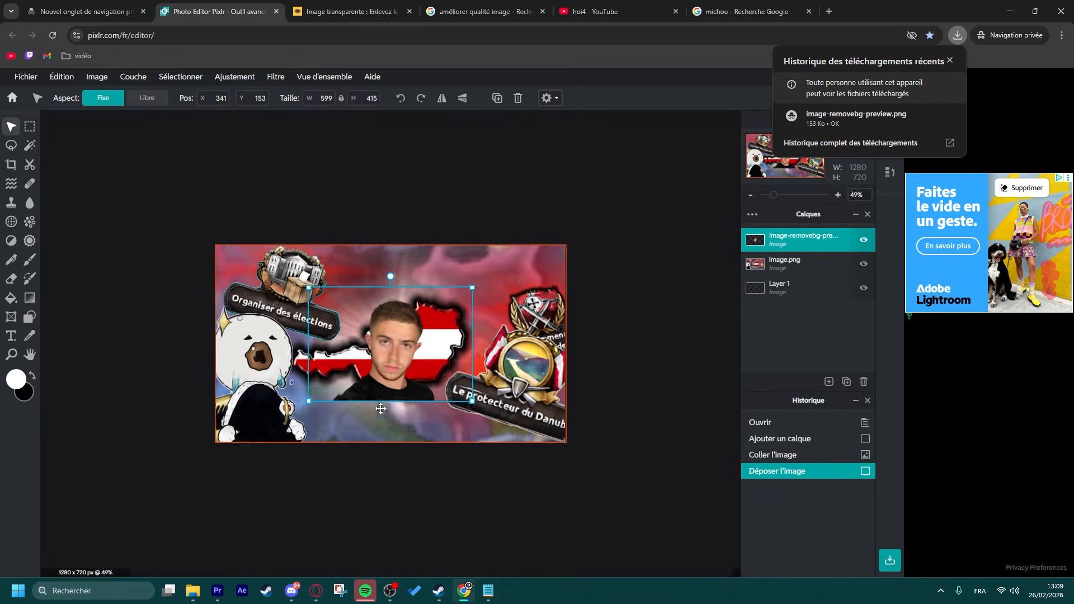
{"action": "left_click_drag", "start_coordinate": [276, 427], "coordinate": [79, 560]}
{"action": "left_click_drag", "start_coordinate": [274, 508], "coordinate": [377, 431]}
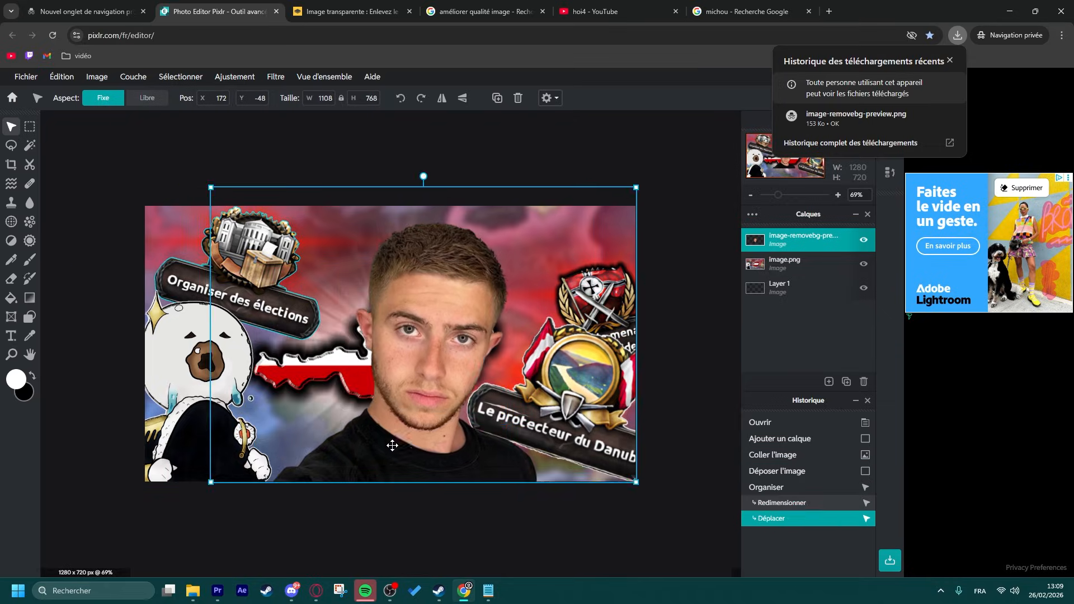
{"action": "scroll", "coordinate": [377, 431], "scroll_direction": "down", "scroll_amount": 5}
- Apply a black (#000000) outer glow with an increased size around the cut-out portrait
{"action": "left_click", "coordinate": [276, 76]}
{"action": "left_click", "coordinate": [358, 278]}
{"action": "left_click", "coordinate": [628, 264]}
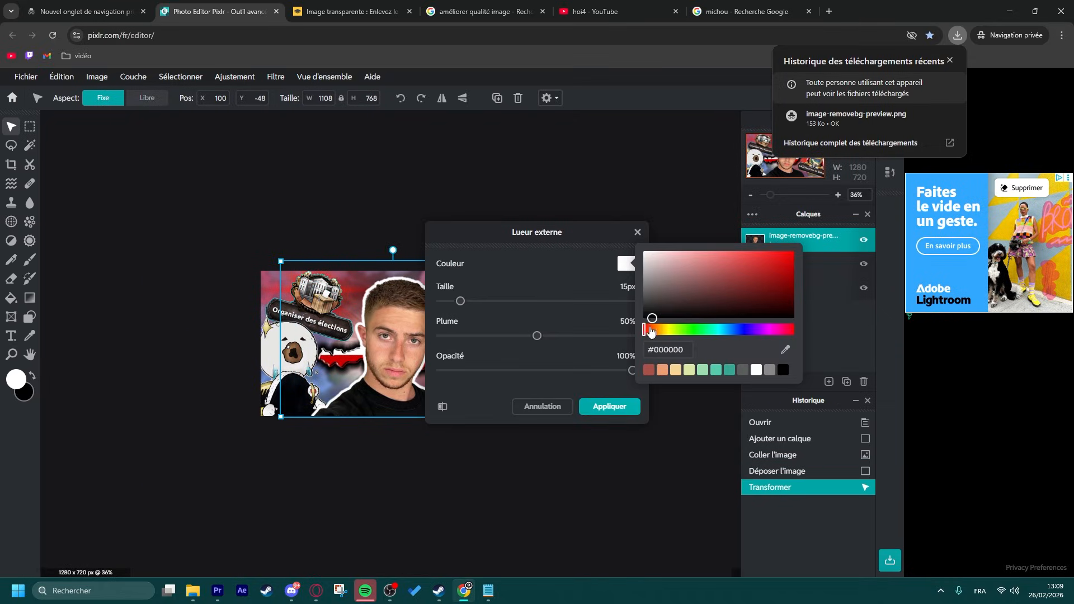
{"action": "left_click", "coordinate": [650, 326]}
{"action": "left_click", "coordinate": [510, 309]}
{"action": "left_click_drag", "start_coordinate": [460, 301], "coordinate": [633, 335]}
{"action": "left_click_drag", "start_coordinate": [533, 301], "coordinate": [606, 301]}
{"action": "left_click", "coordinate": [610, 407]}
{"action": "left_click", "coordinate": [371, 485]}
{"action": "scroll", "coordinate": [369, 485], "scroll_direction": "down", "scroll_amount": 4}
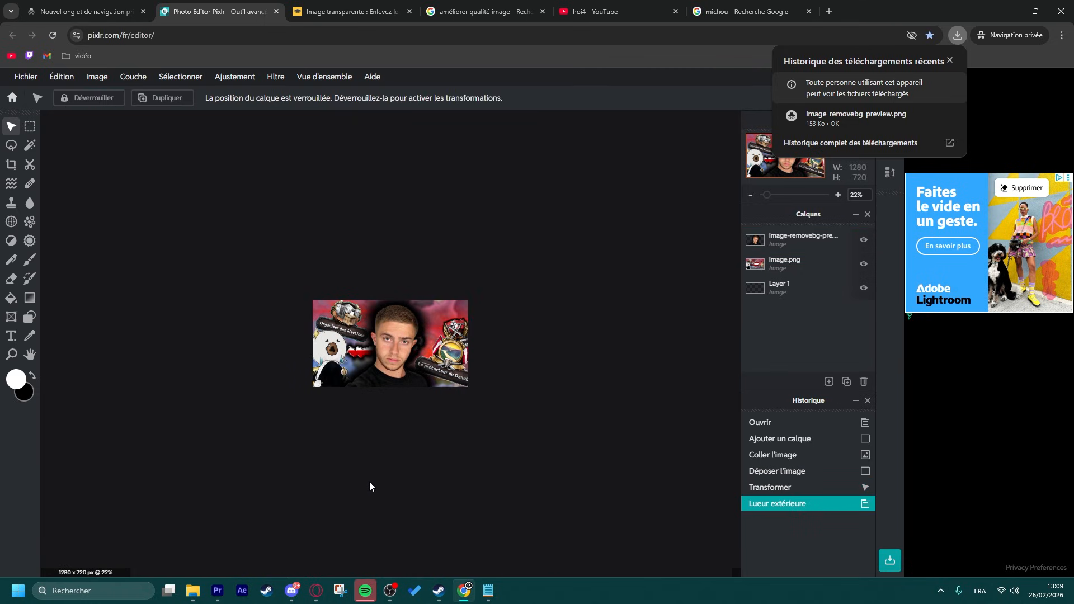
{"action": "scroll", "coordinate": [369, 484], "scroll_direction": "up", "scroll_amount": 10}
{"action": "scroll", "coordinate": [703, 281], "scroll_direction": "down", "scroll_amount": 3}
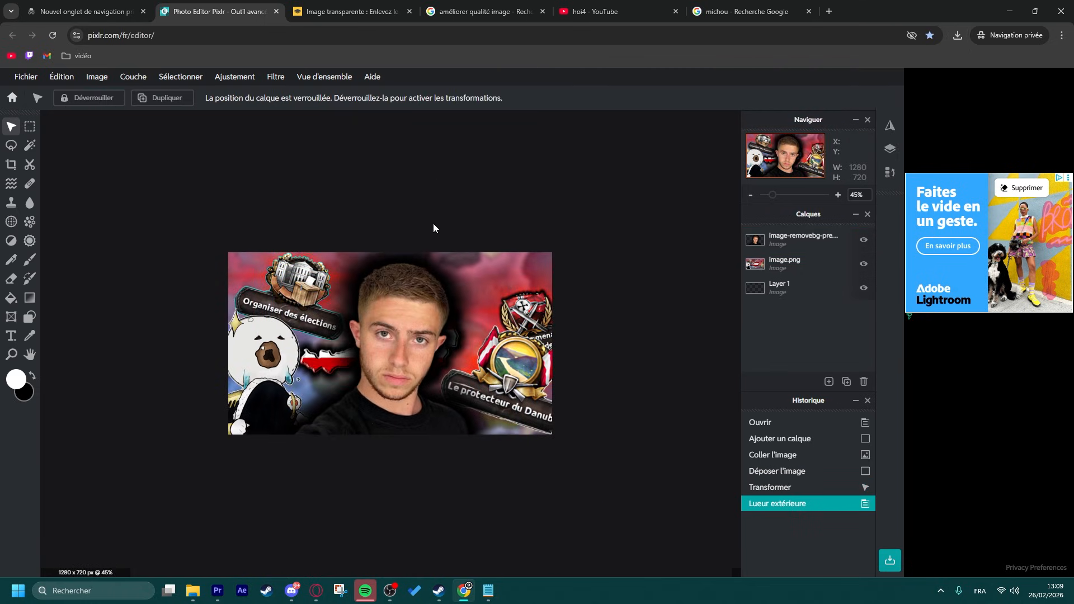
{"action": "scroll", "coordinate": [434, 228], "scroll_direction": "down", "scroll_amount": 2}
{"action": "scroll", "coordinate": [350, 151], "scroll_direction": "up", "scroll_amount": 3}
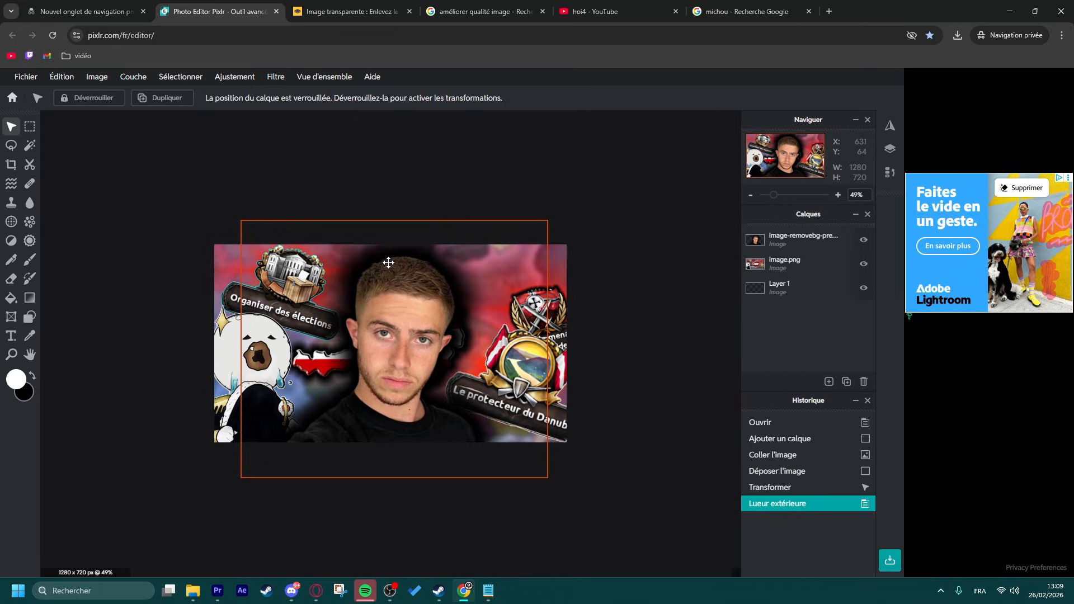
- Check the cut-out on remove.bg again and delete the portrait layer in Pixlr
{"action": "left_click", "coordinate": [381, 13]}
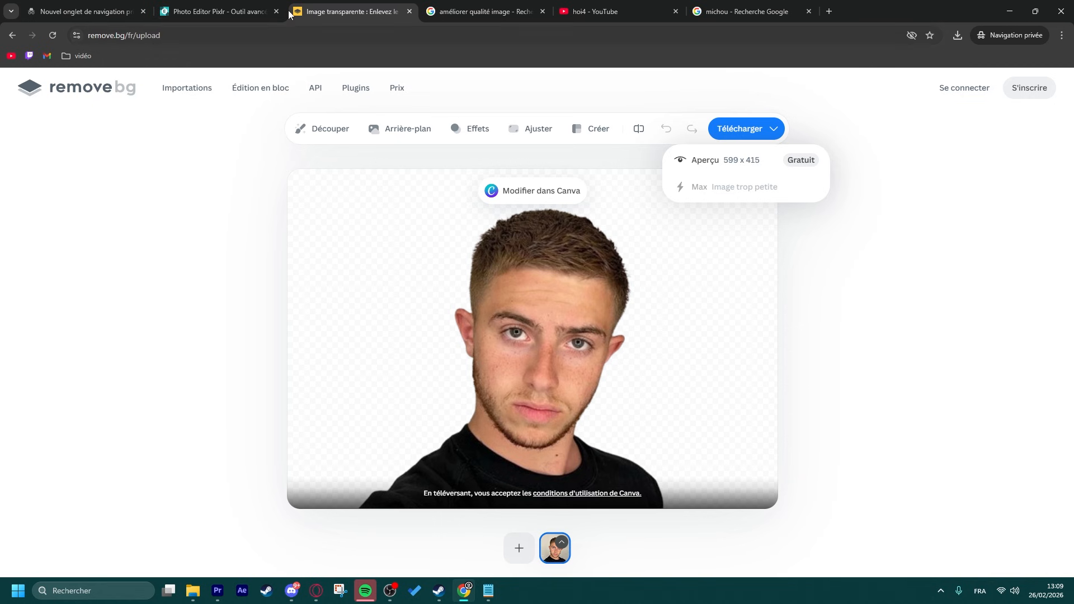
{"action": "left_click", "coordinate": [176, 12]}
{"action": "left_click", "coordinate": [387, 365]}
{"action": "key", "text": "Delete"}
- Delete the Austria thumbnail layer and paste the copied France thumbnail in its place
{"action": "scroll", "coordinate": [387, 365], "scroll_direction": "up", "scroll_amount": 2}
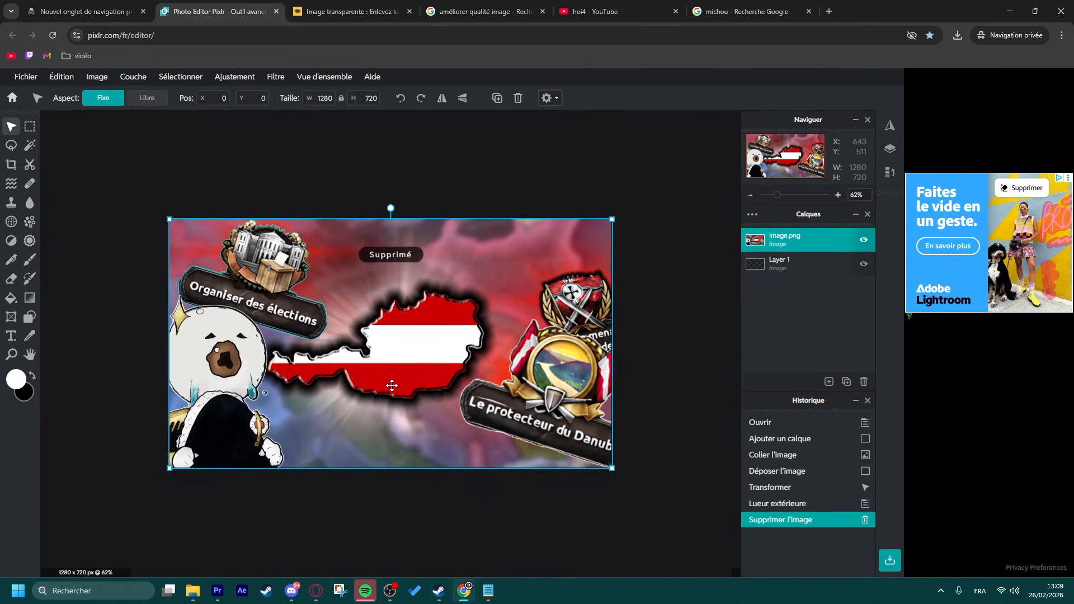
{"action": "scroll", "coordinate": [389, 383], "scroll_direction": "down", "scroll_amount": 1}
{"action": "scroll", "coordinate": [404, 370], "scroll_direction": "up", "scroll_amount": 3}
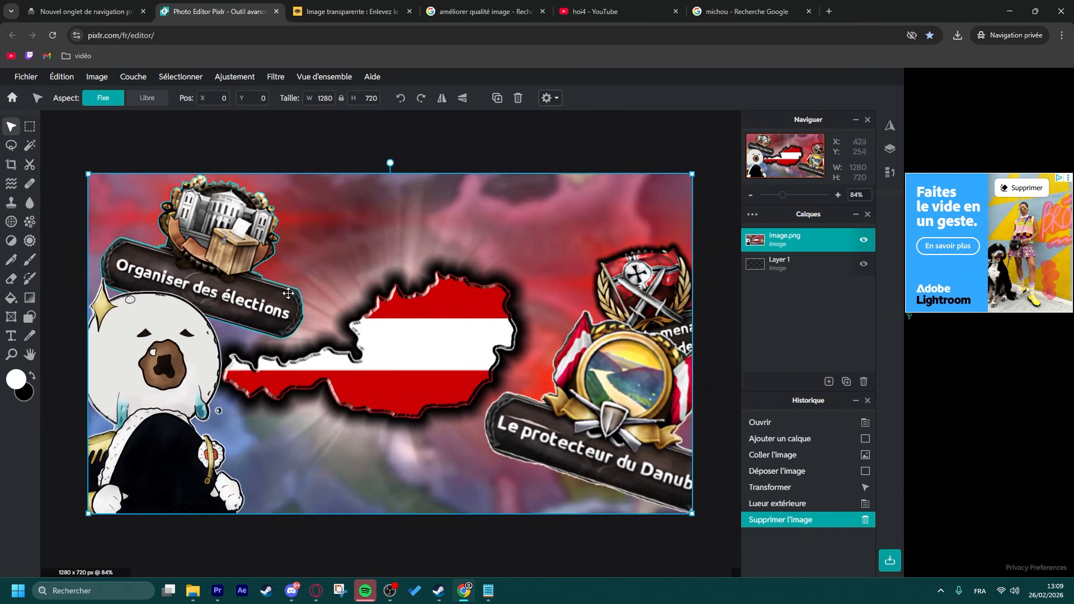
{"action": "scroll", "coordinate": [404, 370], "scroll_direction": "down", "scroll_amount": 1}
{"action": "left_click", "coordinate": [693, 371]}
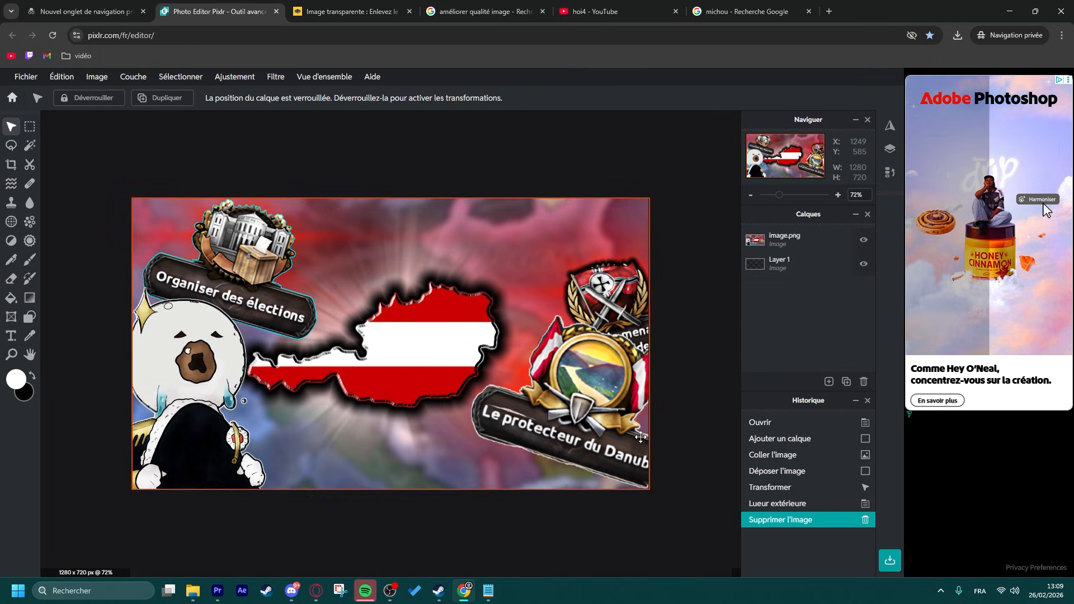
{"action": "scroll", "coordinate": [689, 374], "scroll_direction": "up", "scroll_amount": 2}
{"action": "scroll", "coordinate": [689, 373], "scroll_direction": "down", "scroll_amount": 1}
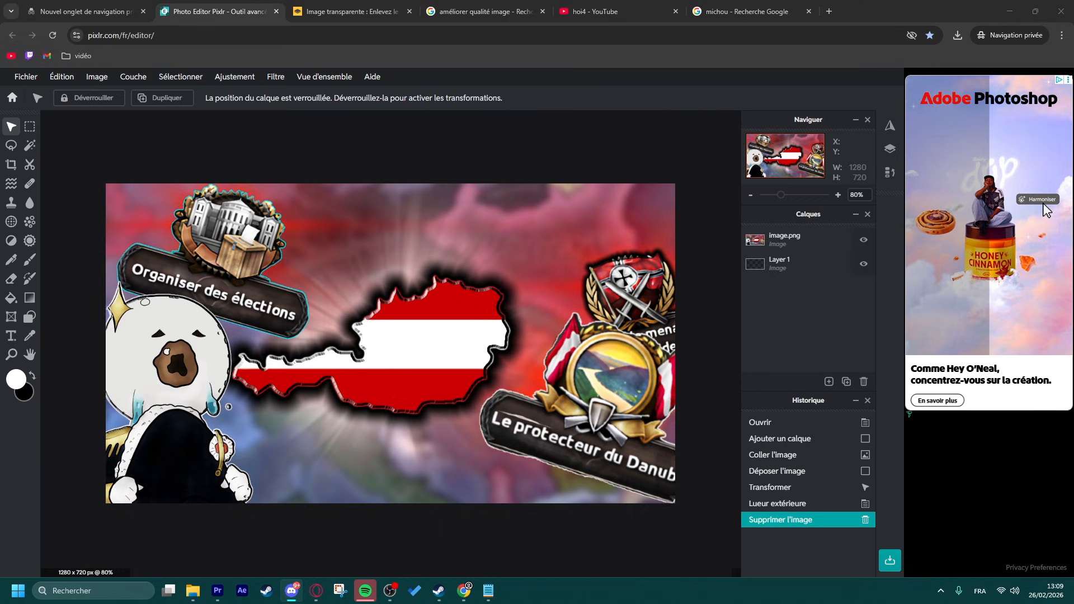
{"action": "left_click", "coordinate": [618, 349]}
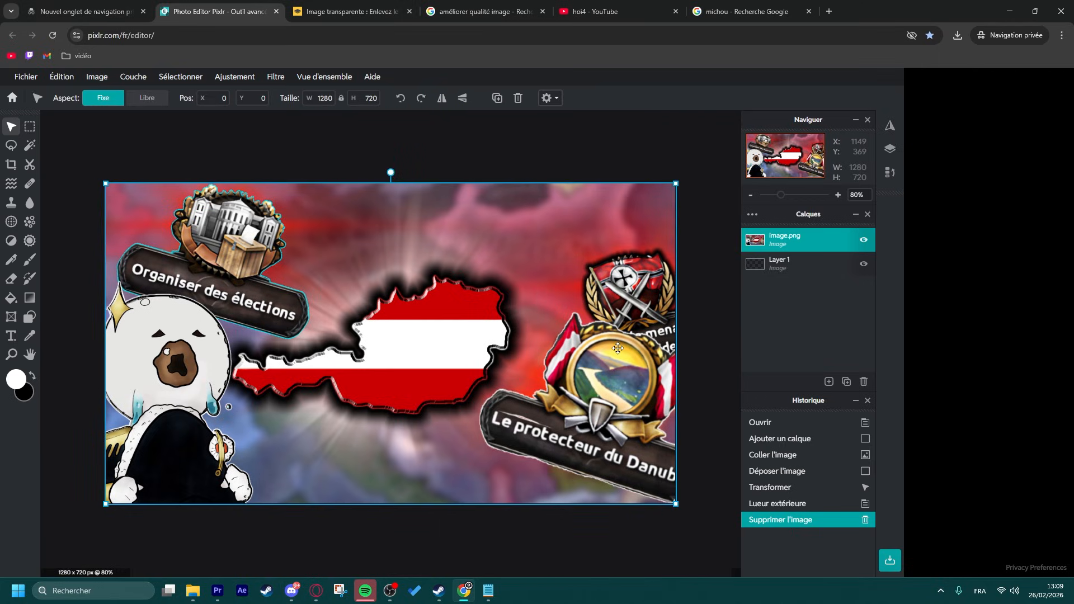
{"action": "key", "text": "Delete"}
{"action": "key", "text": "ctrl+v"}
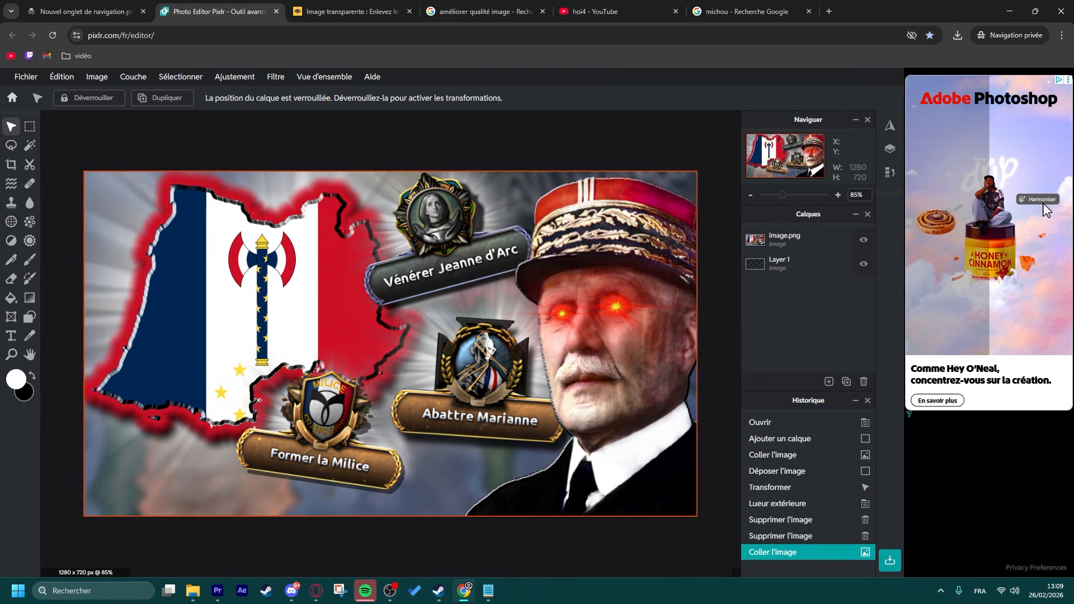
{"action": "key", "text": "alt+Tab"}
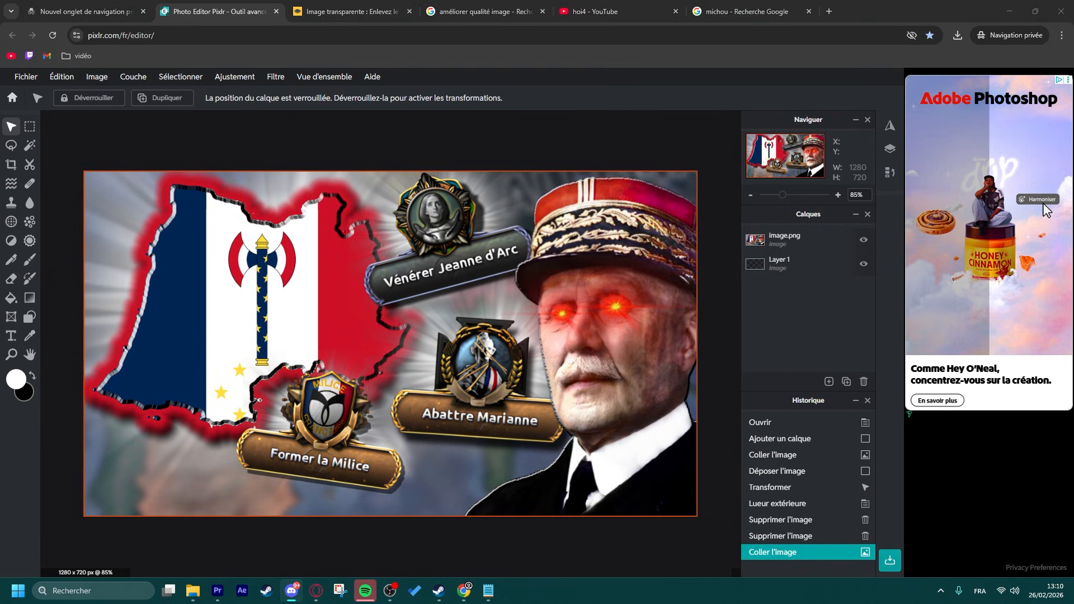
{"action": "key", "text": "alt+Tab"}
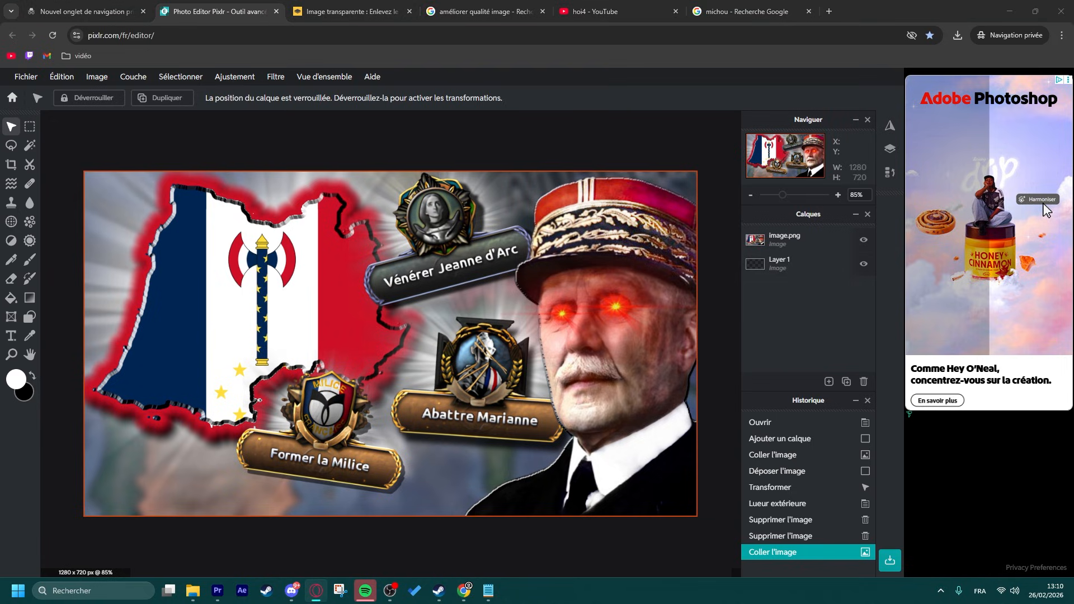
{"action": "key", "text": "alt+Tab"}
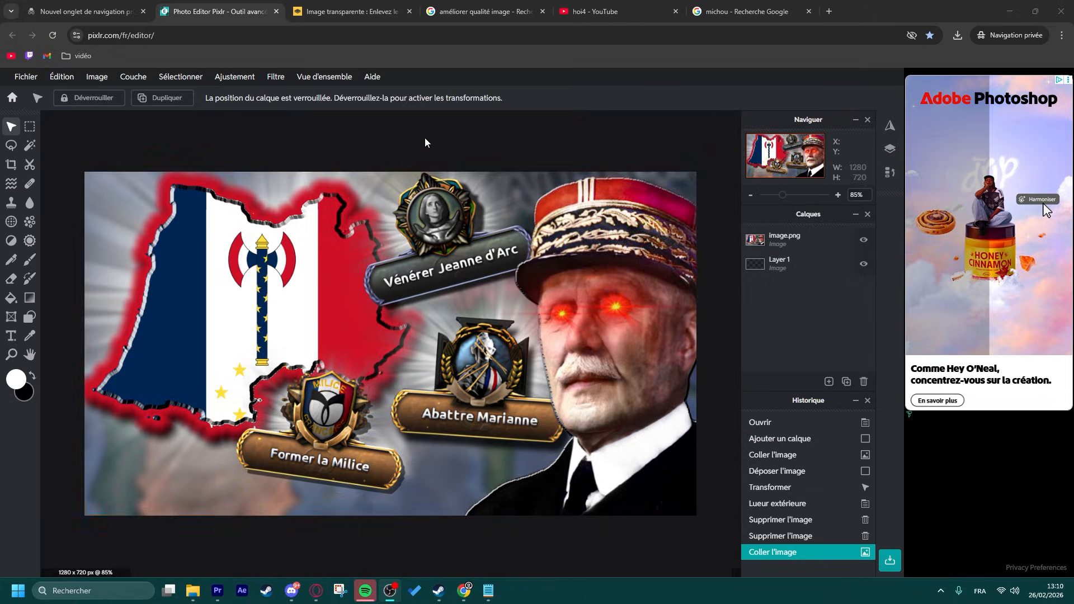
- Open iLoveIMG's free AI image enhancement tool from the améliorer qualité image search results
{"action": "left_click", "coordinate": [463, 16]}
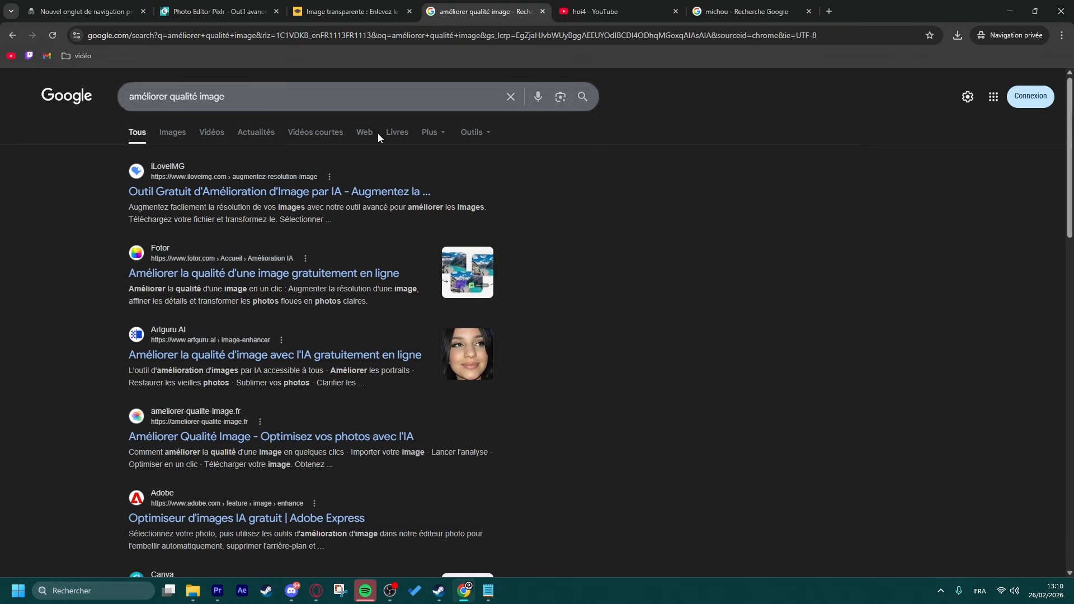
{"action": "left_click", "coordinate": [186, 193]}
{"action": "left_click", "coordinate": [209, 526]}
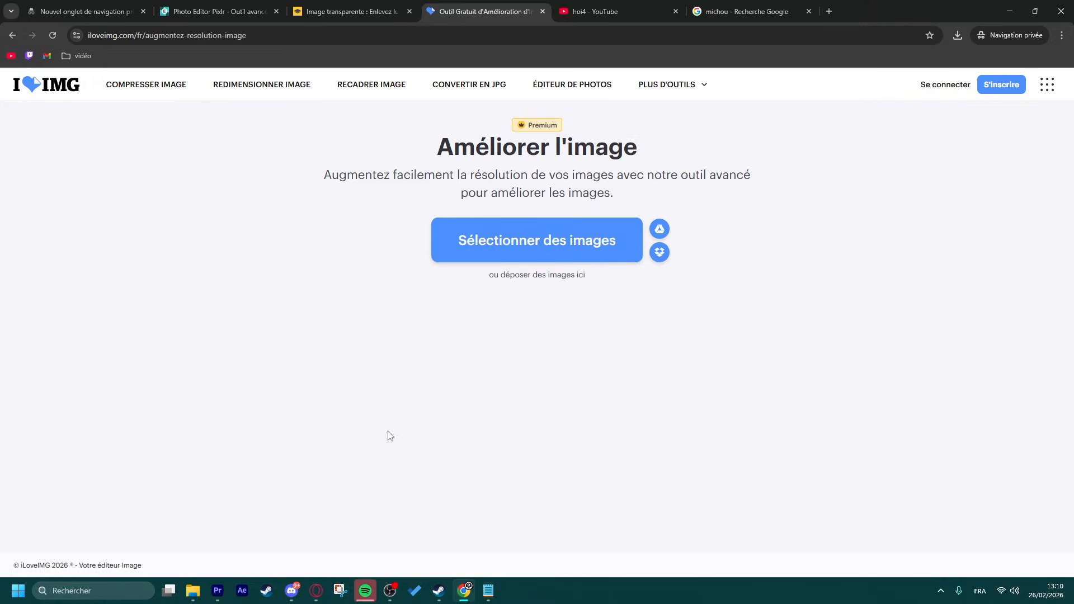
- Load the bearded cat photo from the file explorer into the enhancer and set the size multiplier to 4x
{"action": "key", "text": "alt+Tab"}
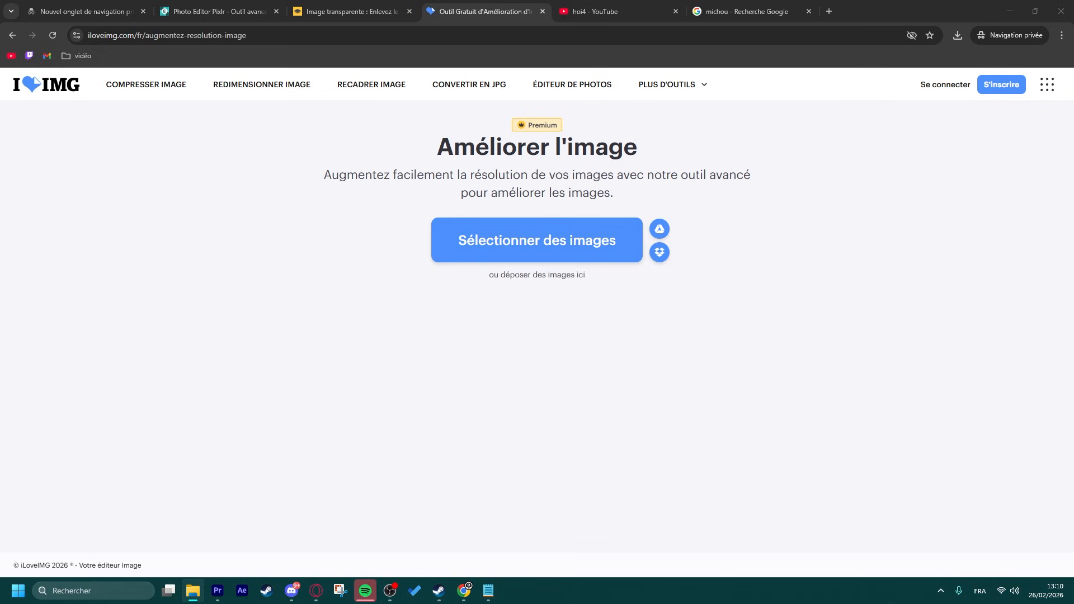
{"action": "left_click_drag", "start_coordinate": [1042, 345], "coordinate": [531, 263]}
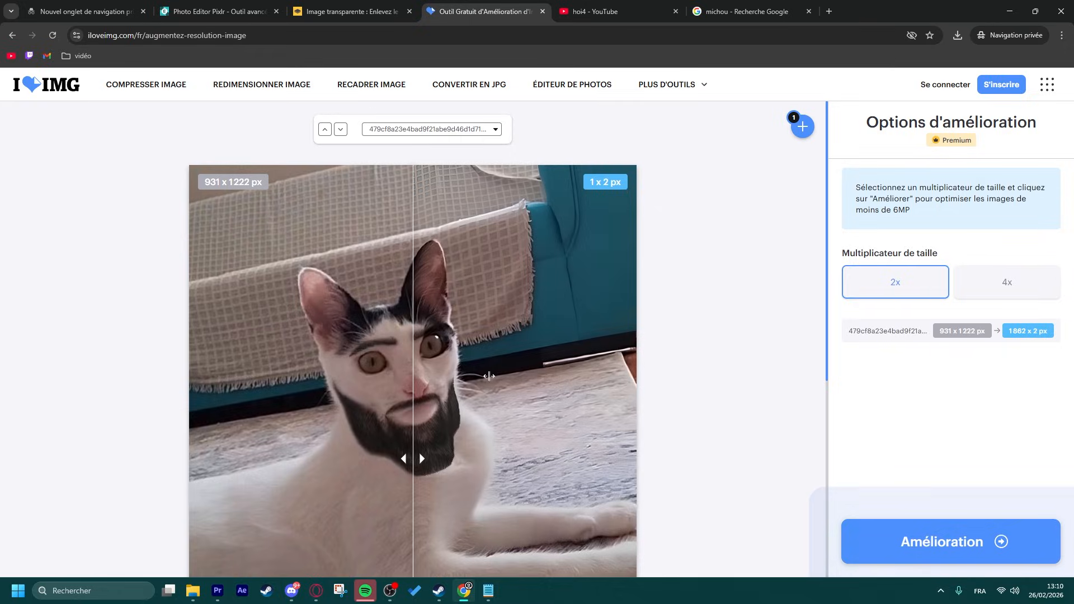
{"action": "scroll", "coordinate": [561, 307], "scroll_direction": "down", "scroll_amount": 2}
{"action": "left_click", "coordinate": [1010, 295]}
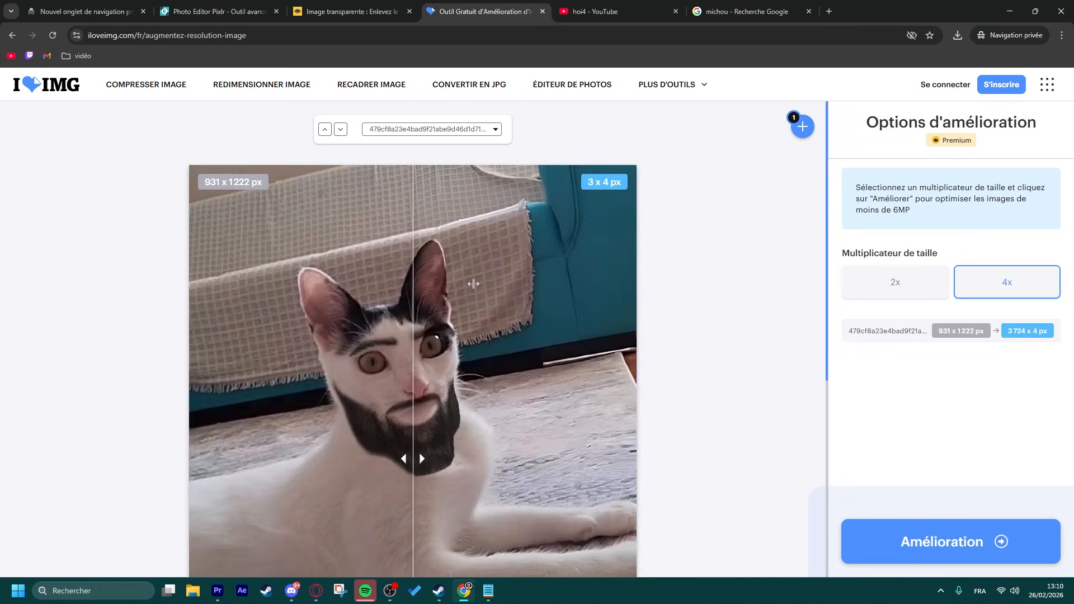
- Compare the original and enhanced versions of the cat photo across the before/after divider
{"action": "mouse_move", "coordinate": [417, 387]}
{"action": "left_mouse_down"}
{"action": "mouse_move", "coordinate": [480, 403]}
{"action": "mouse_move", "coordinate": [341, 417]}
{"action": "mouse_move", "coordinate": [317, 403]}
{"action": "mouse_move", "coordinate": [310, 431]}
{"action": "mouse_move", "coordinate": [457, 537]}
{"action": "mouse_move", "coordinate": [371, 504]}
{"action": "mouse_move", "coordinate": [427, 465]}
{"action": "mouse_move", "coordinate": [333, 460]}
{"action": "mouse_move", "coordinate": [431, 447]}
{"action": "left_mouse_up"}
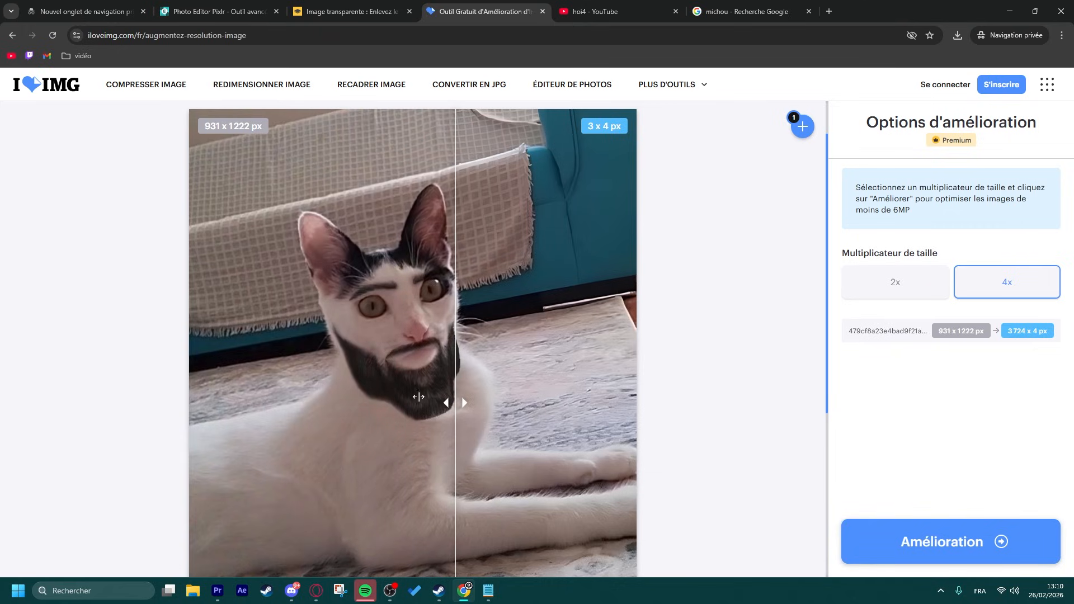
{"action": "left_click_drag", "start_coordinate": [419, 397], "coordinate": [191, 346]}
{"action": "scroll", "coordinate": [358, 387], "scroll_direction": "down", "scroll_amount": 1}
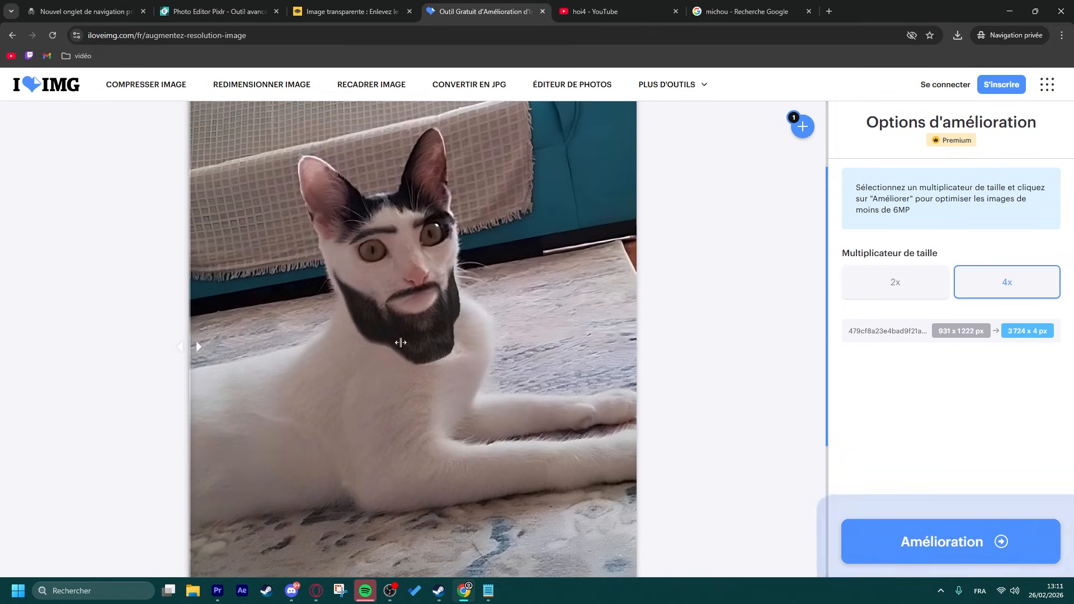
{"action": "left_click_drag", "start_coordinate": [401, 342], "coordinate": [229, 343]}
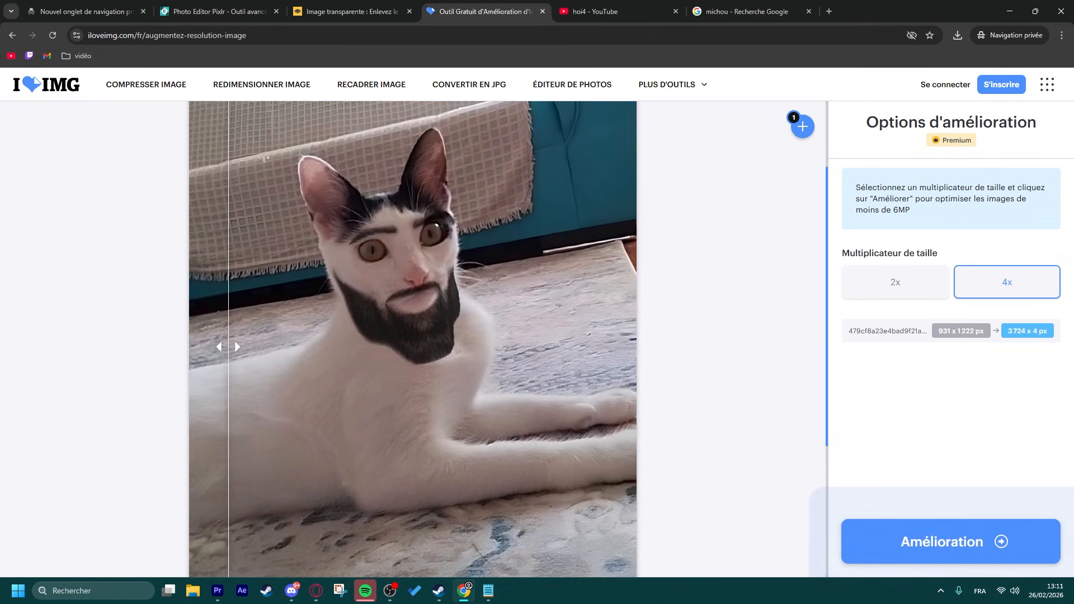
{"action": "left_click_drag", "start_coordinate": [249, 204], "coordinate": [216, 347]}
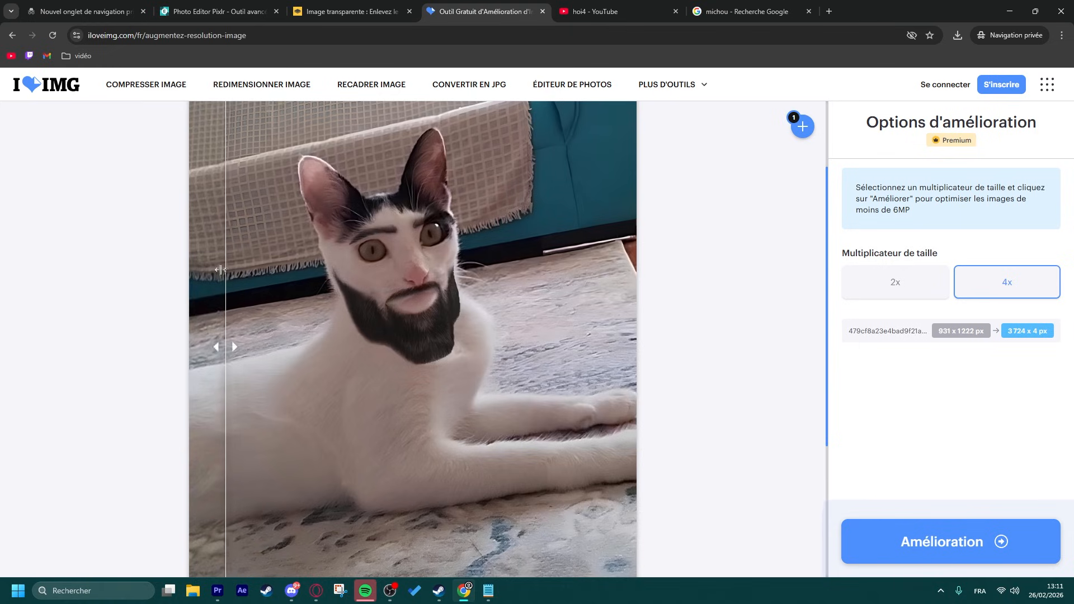
{"action": "scroll", "coordinate": [216, 347], "scroll_direction": "down", "scroll_amount": 3}
{"action": "scroll", "coordinate": [599, 224], "scroll_direction": "up", "scroll_amount": 3}
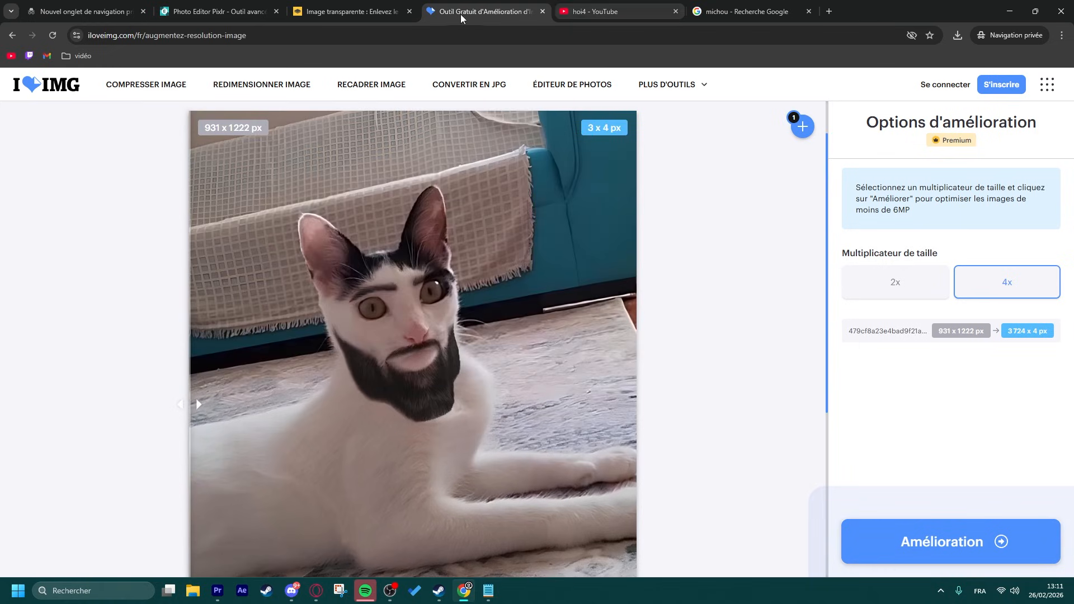
- Return to Pixlr and examine the France thumbnail's map, focus icons and portrait up close and as a whole
{"action": "left_click", "coordinate": [204, 11]}
{"action": "scroll", "coordinate": [430, 346], "scroll_direction": "down", "scroll_amount": 5}
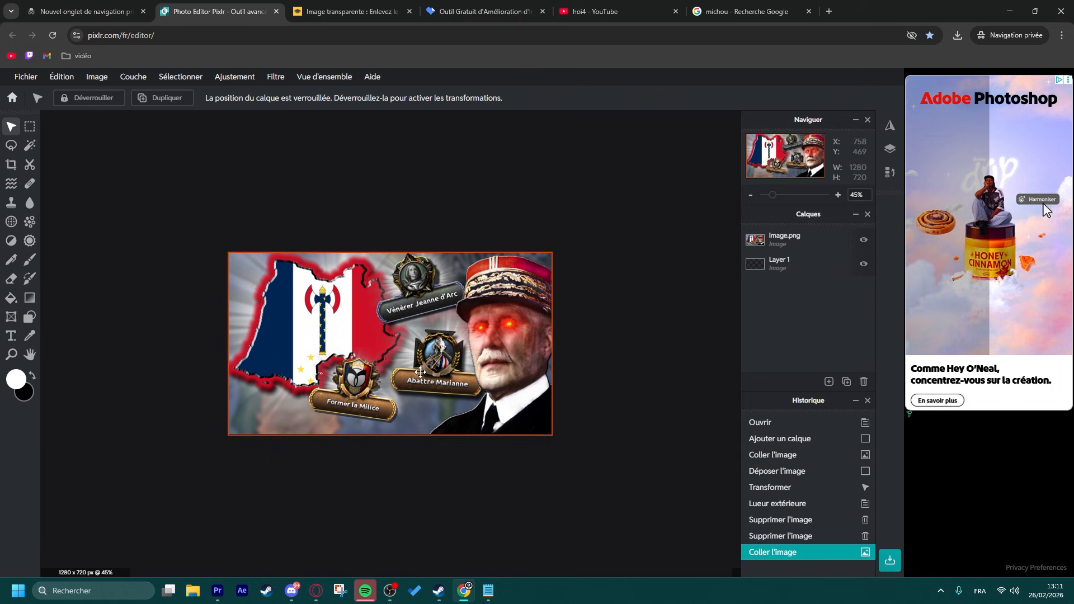
{"action": "scroll", "coordinate": [428, 392], "scroll_direction": "up", "scroll_amount": 5}
{"action": "scroll", "coordinate": [459, 394], "scroll_direction": "up", "scroll_amount": 2}
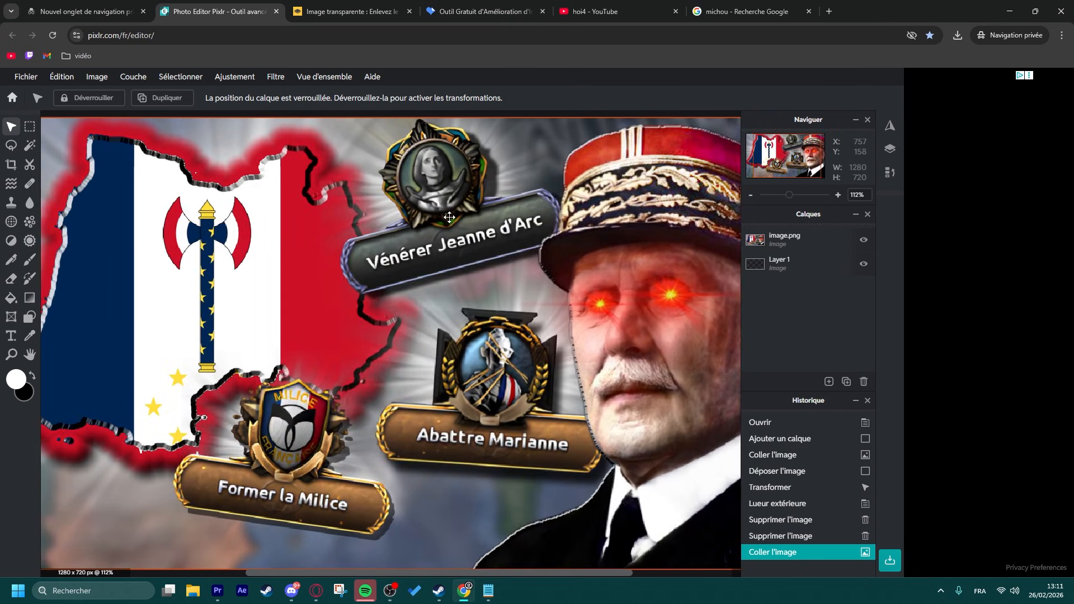
{"action": "scroll", "coordinate": [496, 433], "scroll_direction": "up", "scroll_amount": 2}
{"action": "scroll", "coordinate": [496, 433], "scroll_direction": "down", "scroll_amount": 1}
{"action": "scroll", "coordinate": [496, 434], "scroll_direction": "down", "scroll_amount": 2}
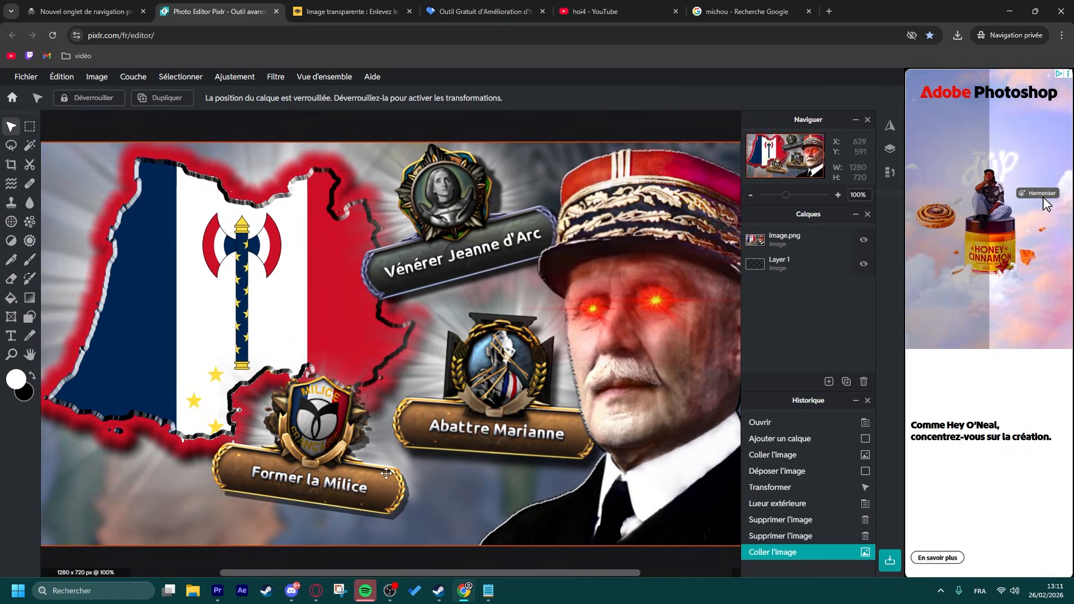
{"action": "scroll", "coordinate": [423, 450], "scroll_direction": "down", "scroll_amount": 3}
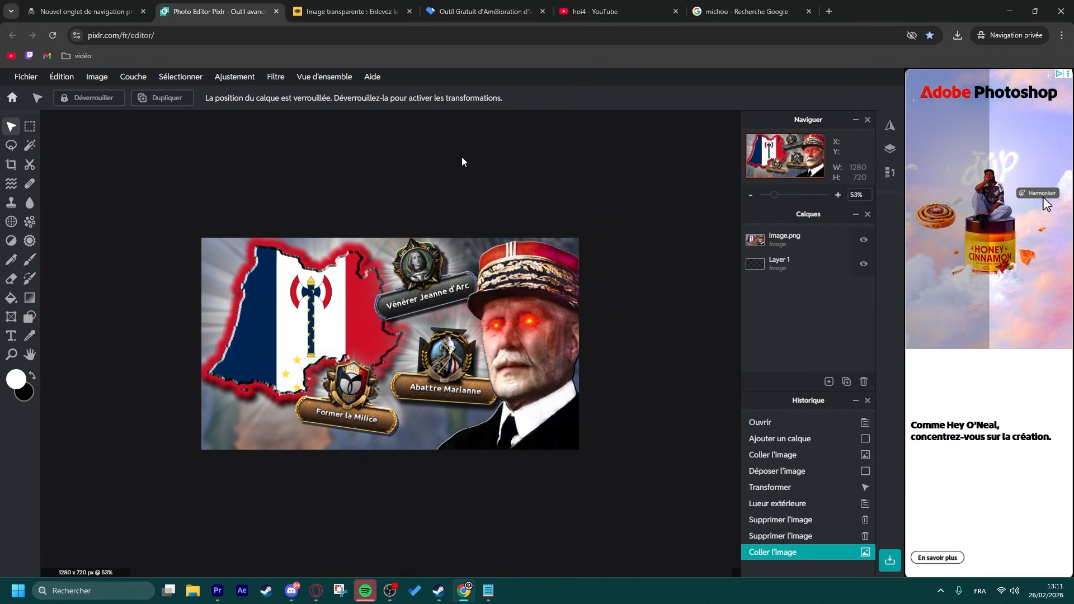
- Close the iLoveIMG, hoi4 YouTube, michou search and remove.bg tabs, leaving the Pixlr editor open
{"action": "left_click", "coordinate": [489, 19]}
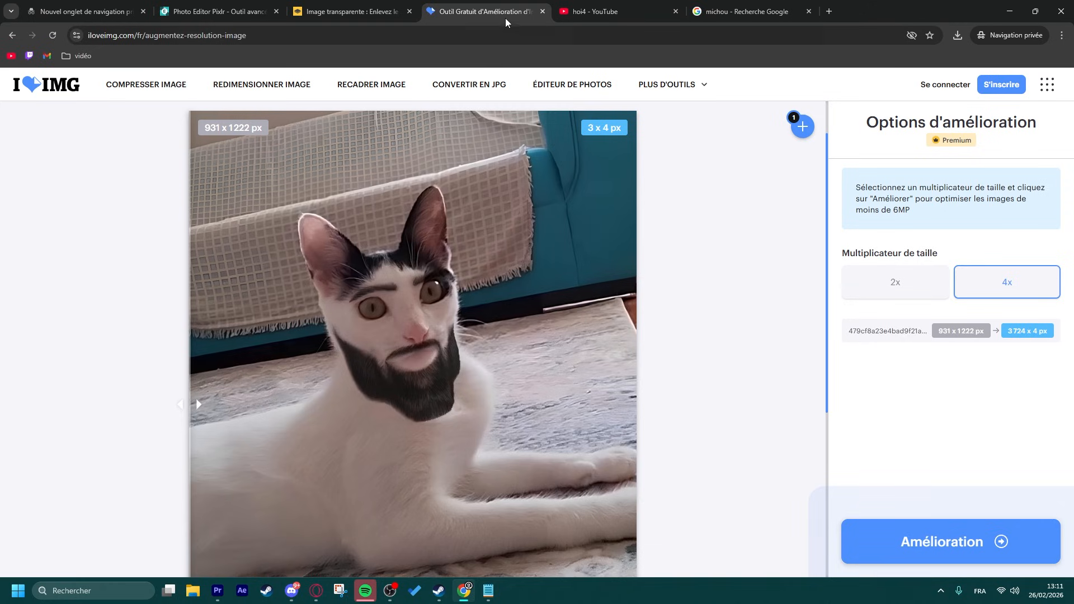
{"action": "key", "text": "ctrl+w"}
{"action": "key", "text": "ctrl+w"}
{"action": "key", "text": "ctrl+w"}
{"action": "key", "text": "ctrl+w"}
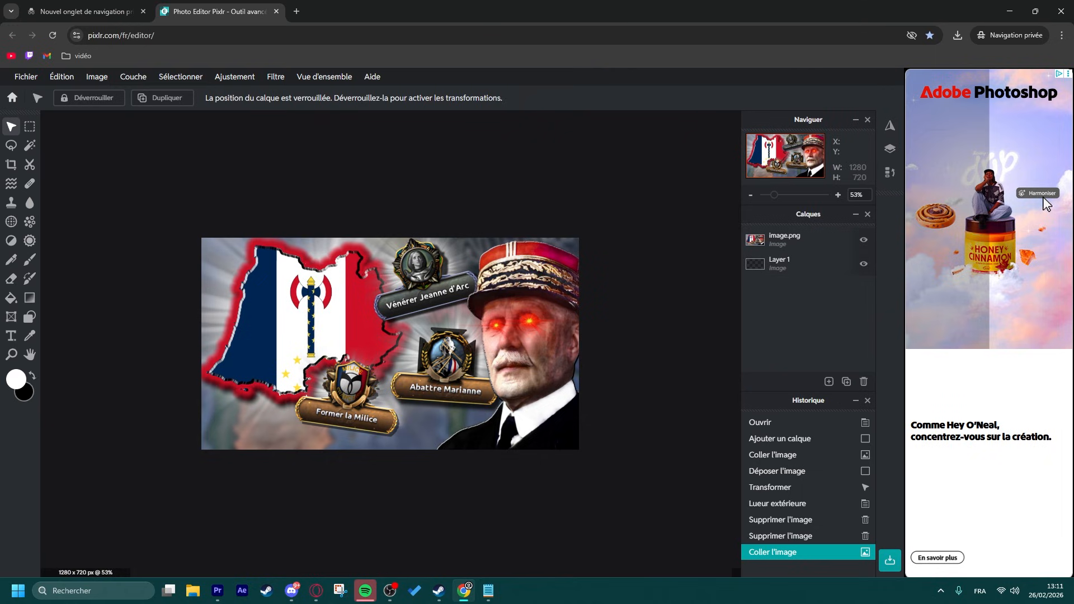
{"action": "key", "text": "alt+Tab"}
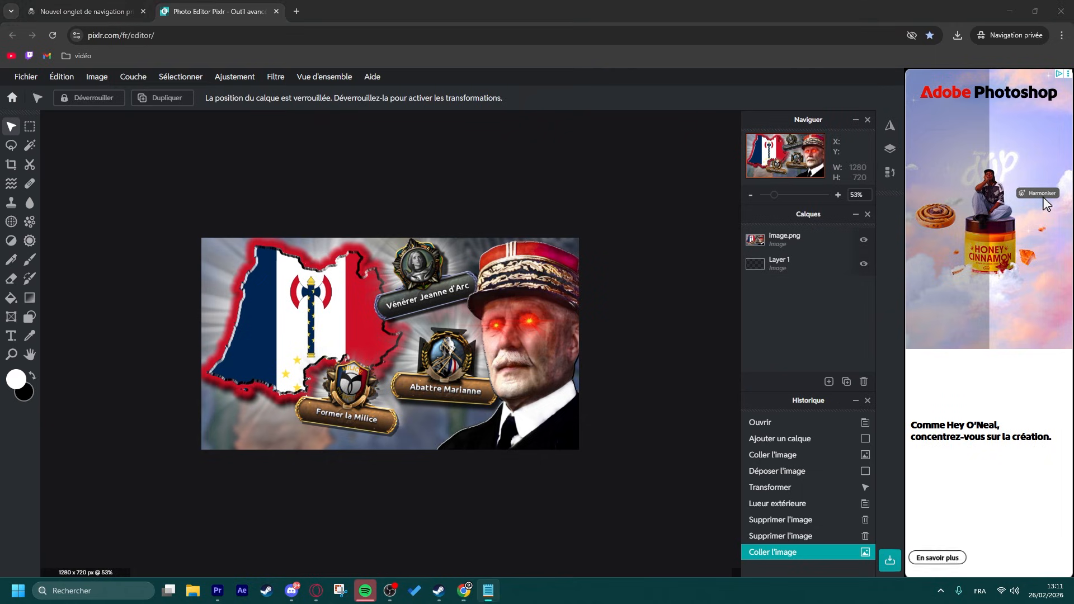
{"action": "left_click", "coordinate": [431, 210]}
{"action": "scroll", "coordinate": [439, 325], "scroll_direction": "up", "scroll_amount": 4}
{"action": "scroll", "coordinate": [465, 324], "scroll_direction": "down", "scroll_amount": 3}
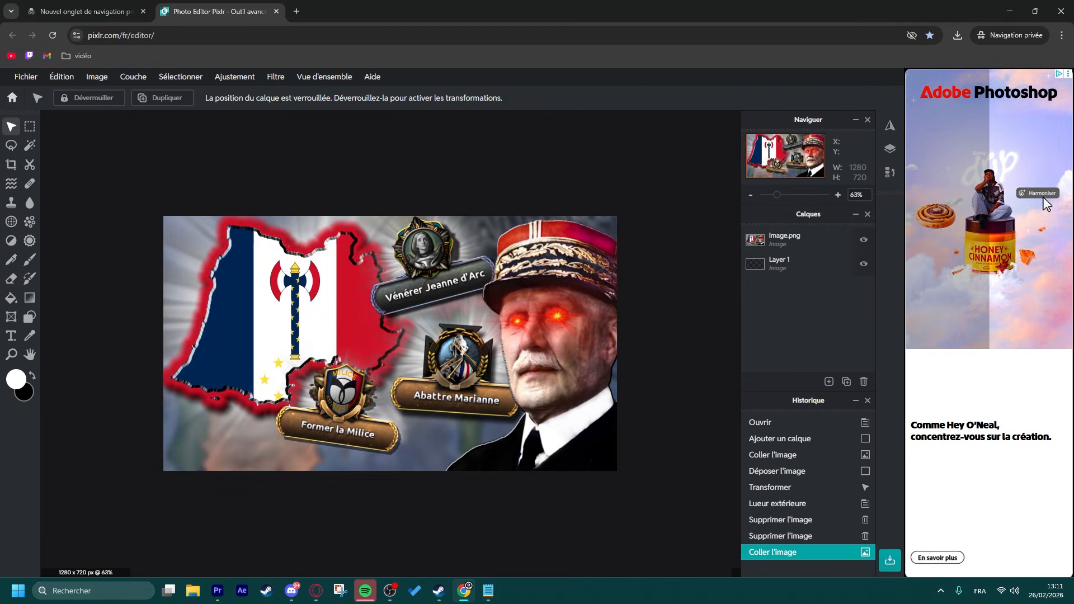
{"action": "key", "text": "alt+Tab"}
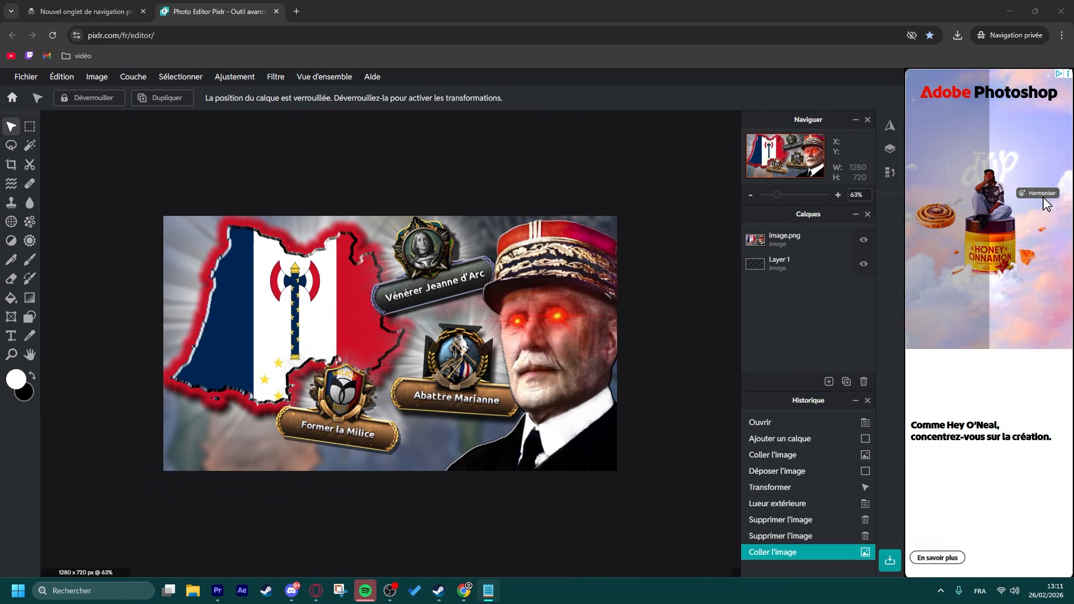
{"action": "left_click", "coordinate": [609, 178]}
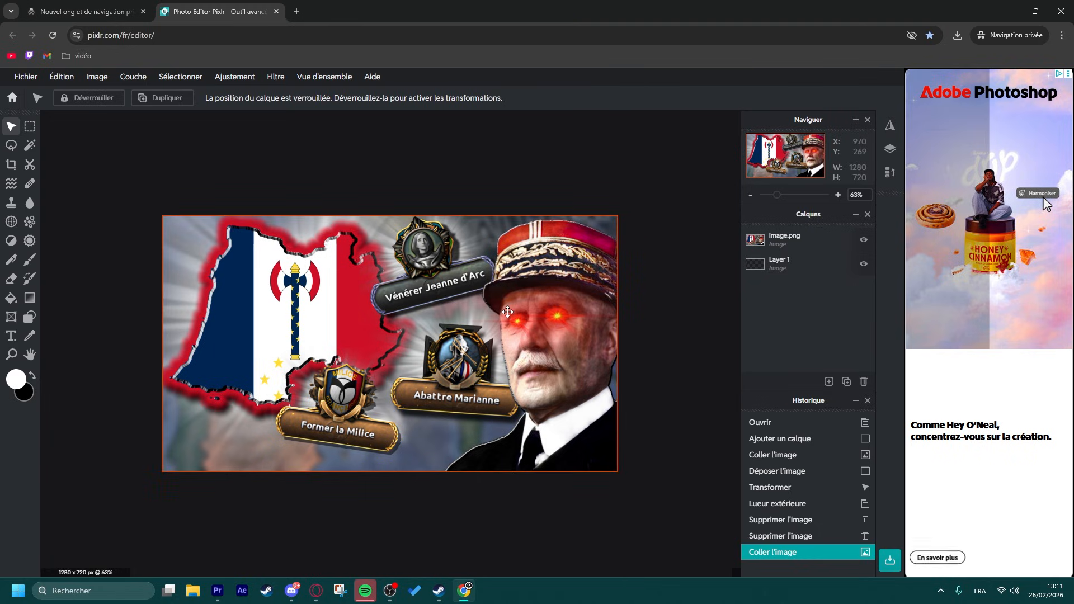
{"action": "scroll", "coordinate": [481, 333], "scroll_direction": "down", "scroll_amount": 1}
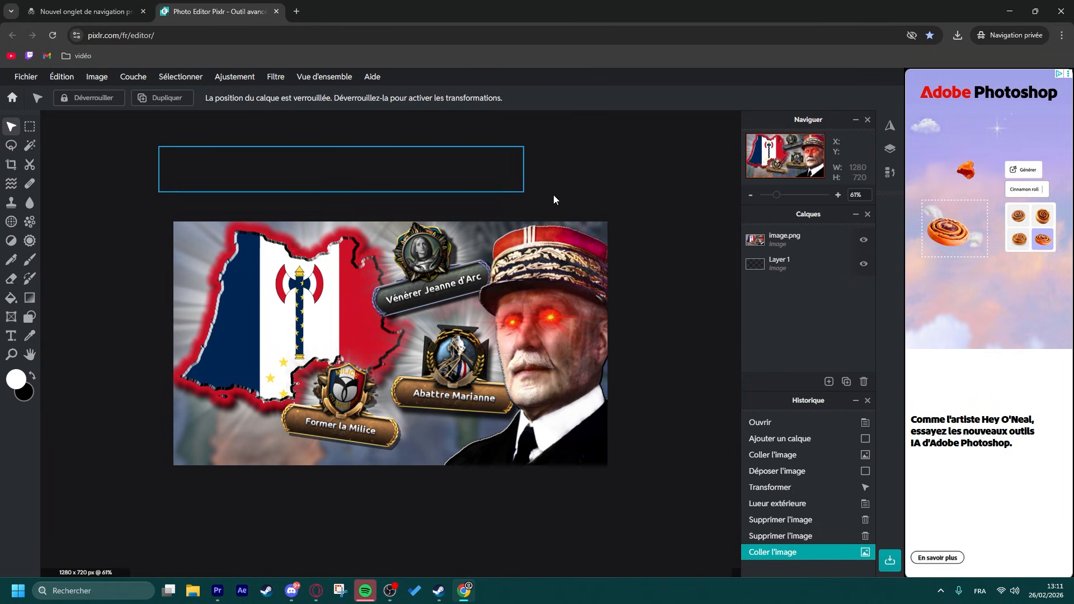
{"action": "left_click_drag", "start_coordinate": [554, 196], "coordinate": [589, 378]}
{"action": "left_click", "coordinate": [138, 184]}
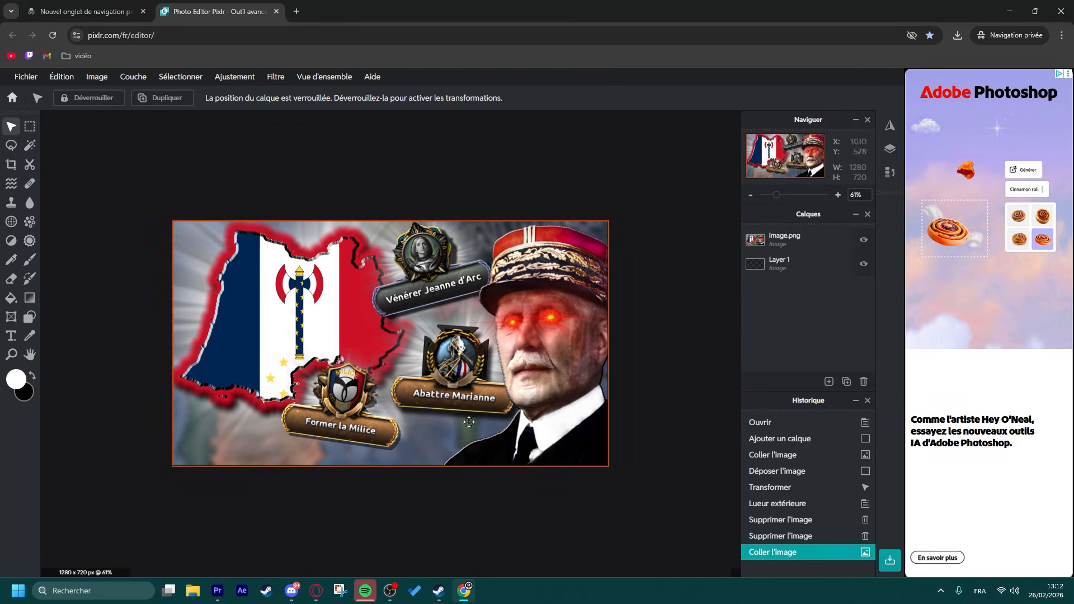
{"action": "scroll", "coordinate": [244, 472], "scroll_direction": "down", "scroll_amount": 2}
{"action": "left_click_drag", "start_coordinate": [227, 234], "coordinate": [622, 460]}
{"action": "left_click_drag", "start_coordinate": [519, 432], "coordinate": [554, 480]}
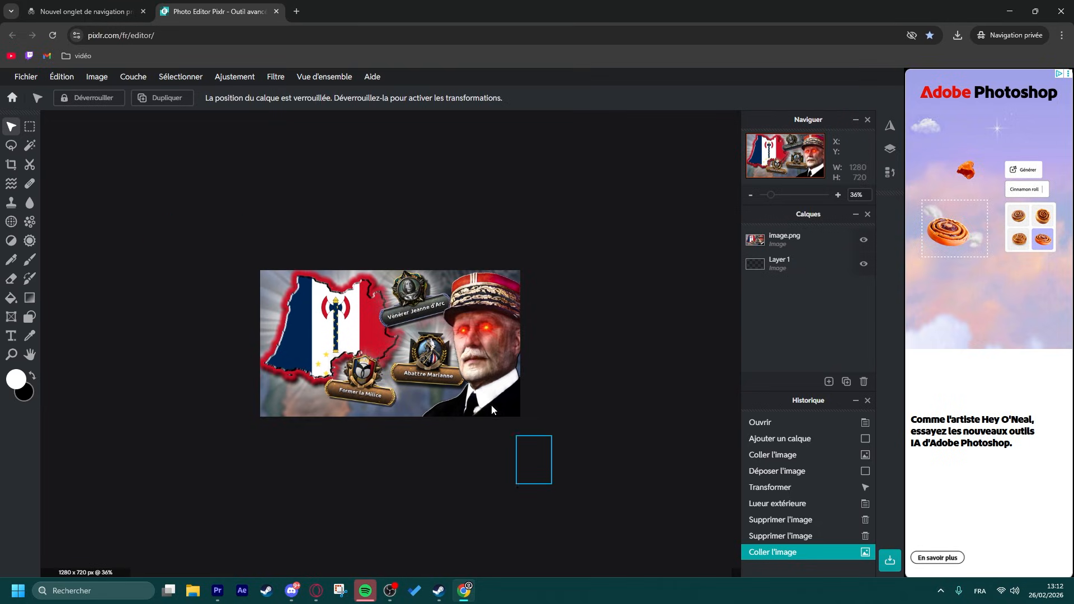
{"action": "mouse_move", "coordinate": [192, 204]}
{"action": "left_mouse_down"}
{"action": "mouse_move", "coordinate": [591, 460]}
{"action": "mouse_move", "coordinate": [547, 442]}
{"action": "left_mouse_up"}
{"action": "scroll", "coordinate": [569, 436], "scroll_direction": "up", "scroll_amount": 1}
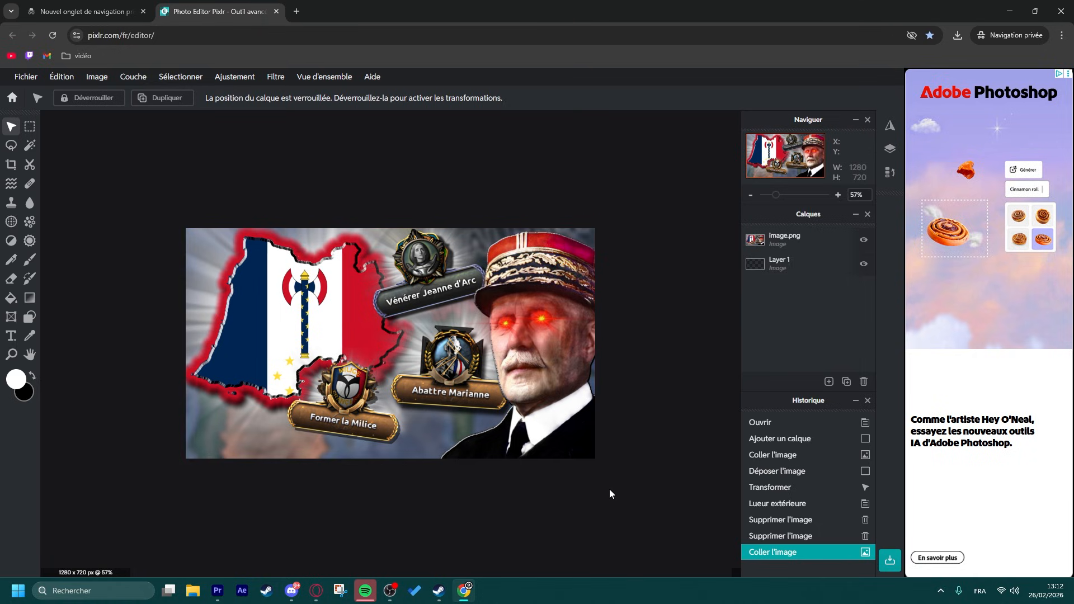
{"action": "left_click_drag", "start_coordinate": [641, 497], "coordinate": [155, 187]}
{"action": "left_click", "coordinate": [654, 533]}
{"action": "left_click_drag", "start_coordinate": [667, 504], "coordinate": [140, 180]}
{"action": "mouse_move", "coordinate": [139, 179]}
{"action": "left_mouse_down"}
{"action": "mouse_move", "coordinate": [623, 499]}
{"action": "mouse_move", "coordinate": [129, 185]}
{"action": "left_mouse_up"}
{"action": "left_click_drag", "start_coordinate": [127, 181], "coordinate": [630, 499]}
{"action": "left_click", "coordinate": [628, 507]}
{"action": "left_click_drag", "start_coordinate": [547, 497], "coordinate": [117, 163]}
{"action": "left_click", "coordinate": [116, 162]}
{"action": "scroll", "coordinate": [487, 459], "scroll_direction": "down", "scroll_amount": 2}
{"action": "scroll", "coordinate": [448, 453], "scroll_direction": "up", "scroll_amount": 2}
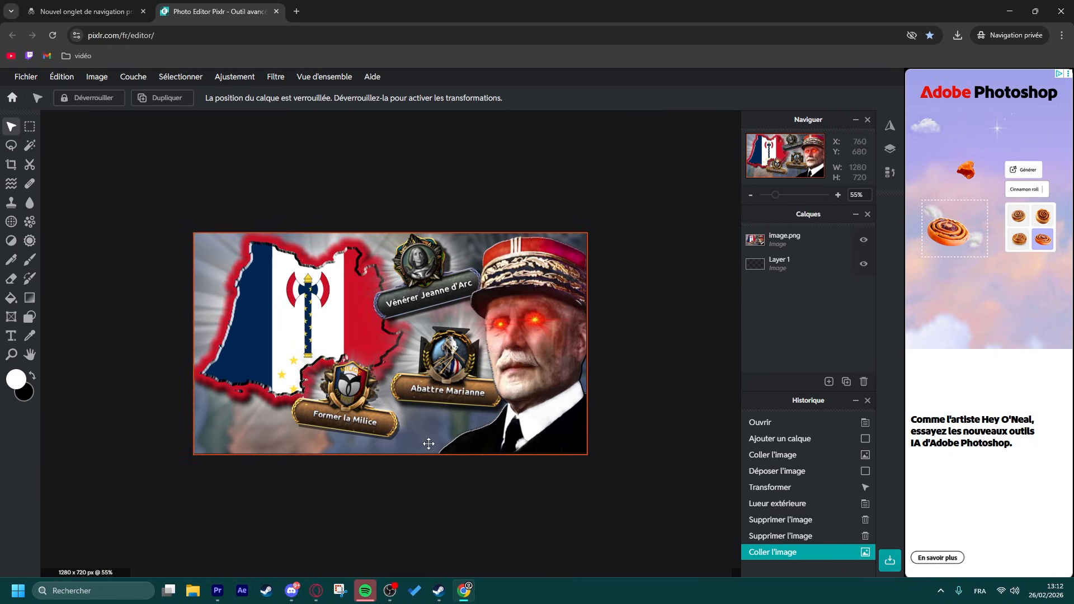
{"action": "scroll", "coordinate": [493, 463], "scroll_direction": "up", "scroll_amount": 1}
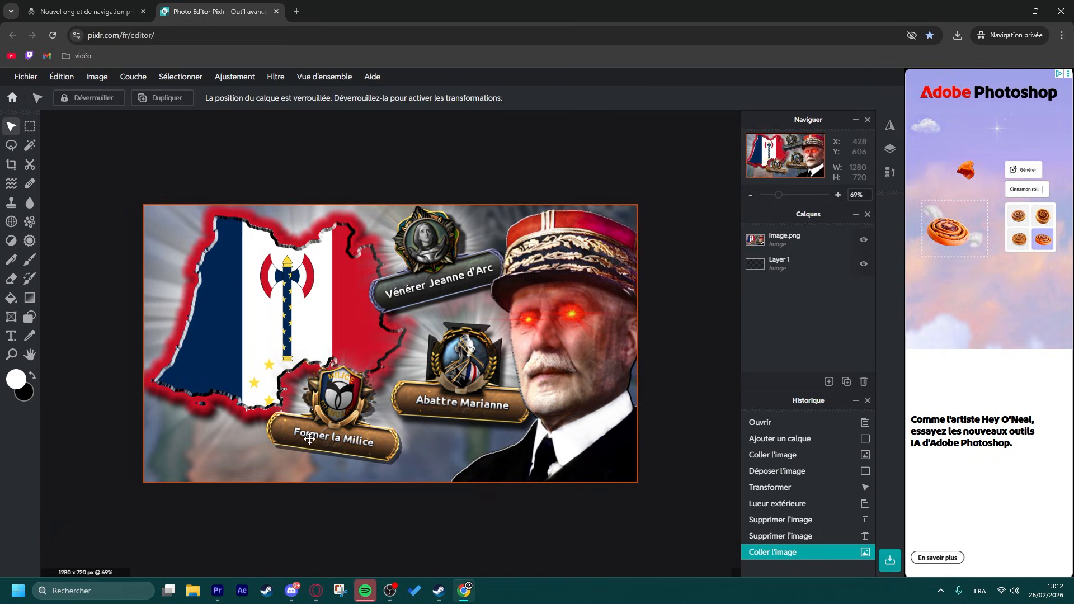
{"action": "scroll", "coordinate": [430, 500], "scroll_direction": "up", "scroll_amount": 1}
{"action": "scroll", "coordinate": [358, 442], "scroll_direction": "down", "scroll_amount": 1}
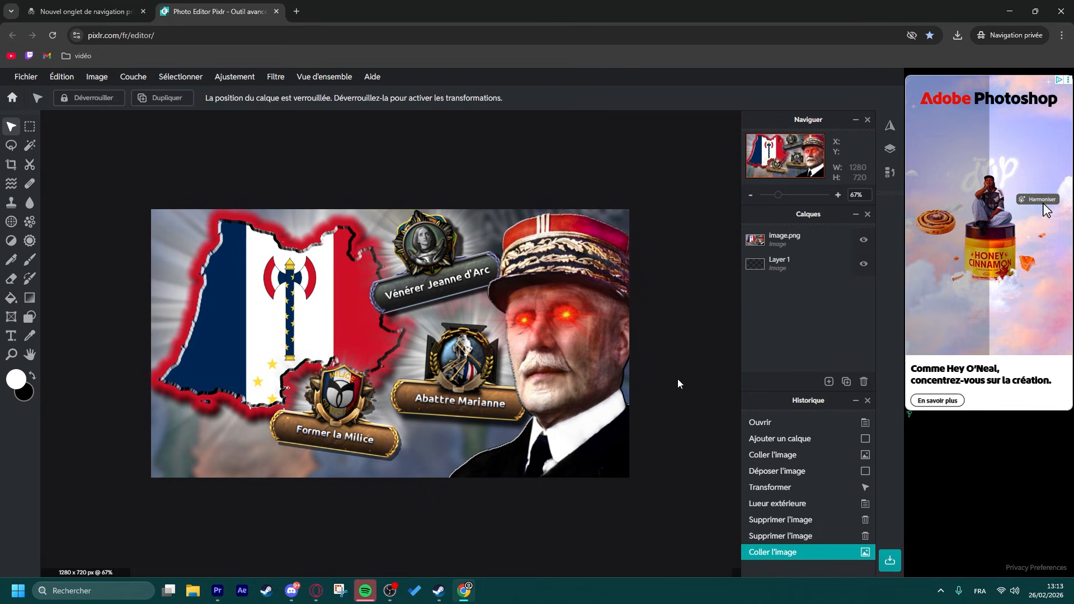
{"action": "scroll", "coordinate": [546, 494], "scroll_direction": "down", "scroll_amount": 1}
{"action": "scroll", "coordinate": [546, 493], "scroll_direction": "up", "scroll_amount": 3}
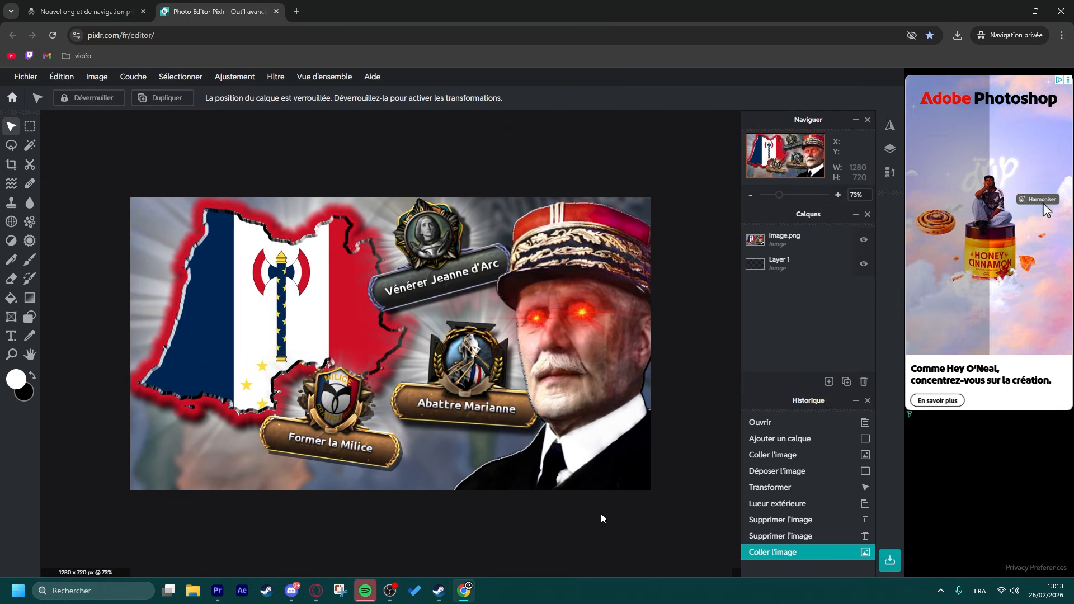
{"action": "scroll", "coordinate": [600, 514], "scroll_direction": "down", "scroll_amount": 3}
{"action": "scroll", "coordinate": [672, 377], "scroll_direction": "up", "scroll_amount": 2}
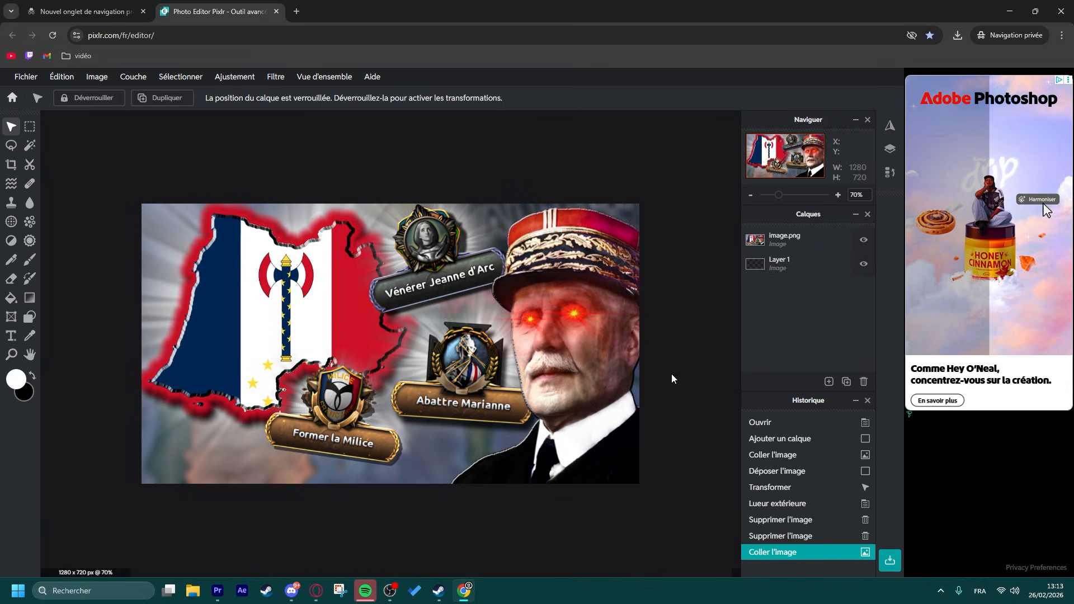
{"action": "scroll", "coordinate": [559, 375], "scroll_direction": "down", "scroll_amount": 6}
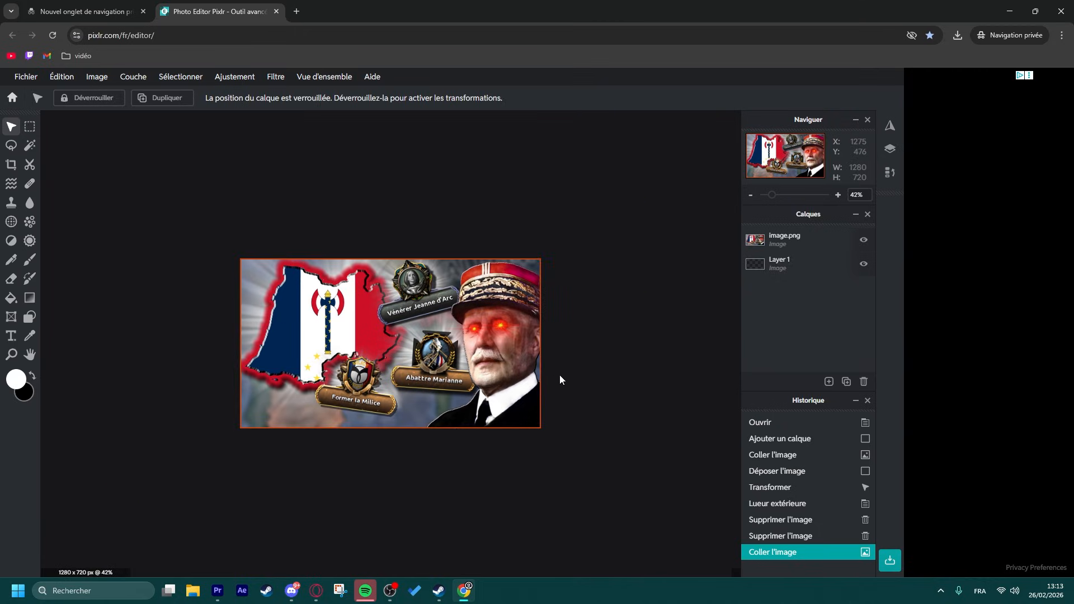
{"action": "scroll", "coordinate": [446, 455], "scroll_direction": "up", "scroll_amount": 2}
{"action": "scroll", "coordinate": [445, 457], "scroll_direction": "down", "scroll_amount": 1}
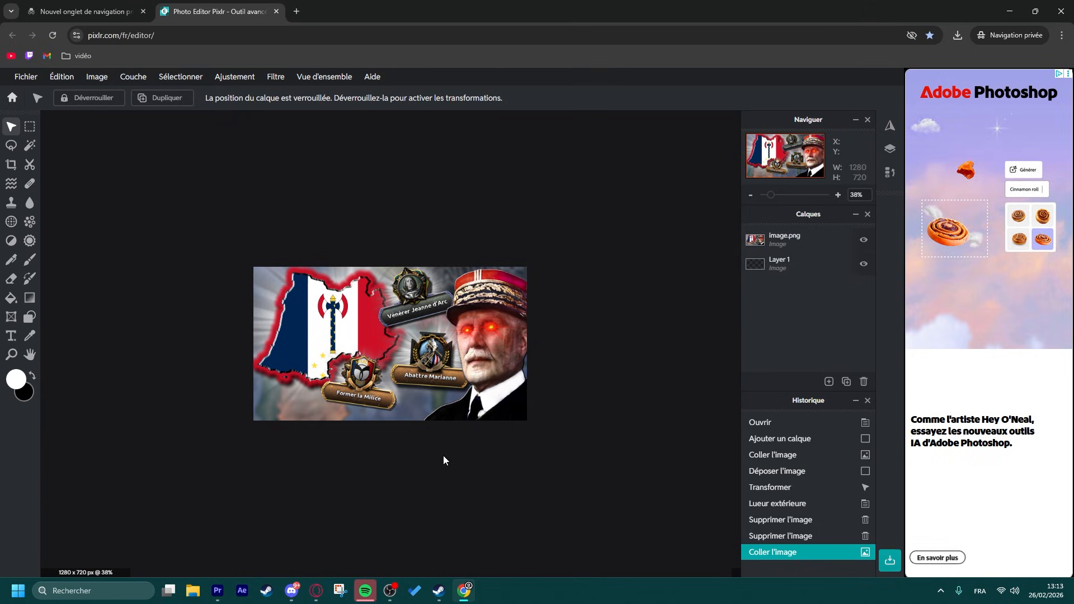
- Search YouTube for "ztox" and open the video list of the Z- Tox channel
{"action": "left_click", "coordinate": [503, 84]}
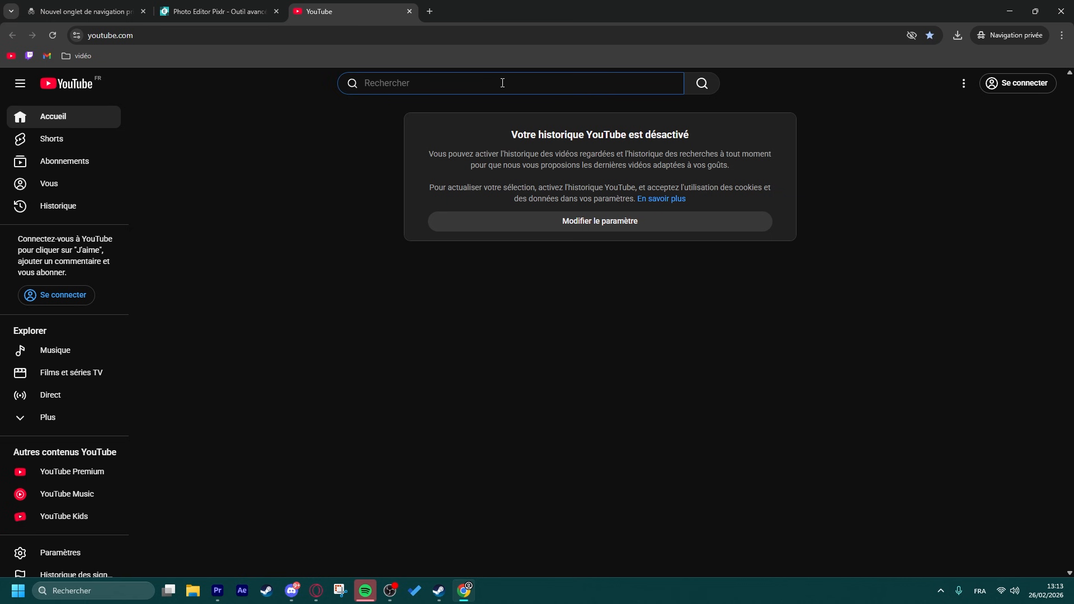
{"action": "type", "text": "ztox"}
{"action": "key", "text": "Return"}
{"action": "left_click", "coordinate": [385, 358]}
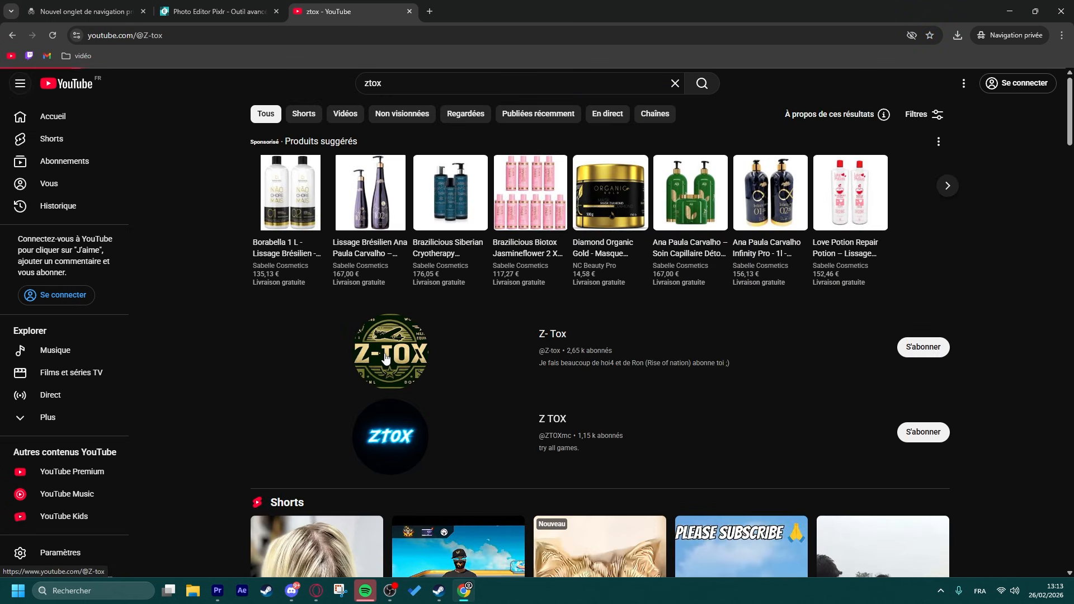
{"action": "left_click", "coordinate": [297, 326]}
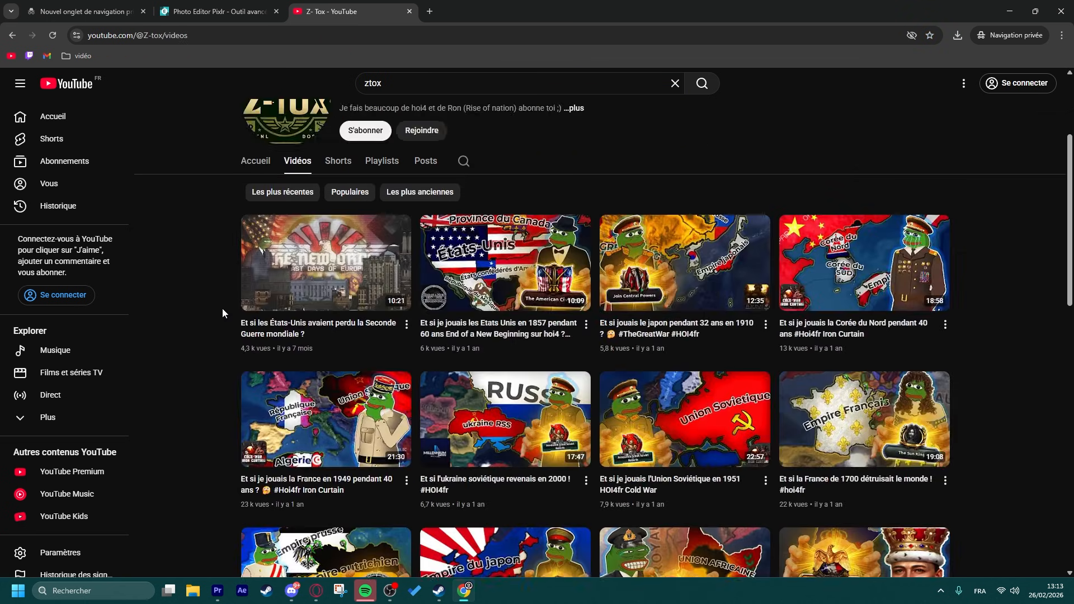
- Look through the Z- Tox channel's Hearts of Iron IV video thumbnails and close the YouTube tab
{"action": "scroll", "coordinate": [223, 307], "scroll_direction": "down", "scroll_amount": 2}
{"action": "scroll", "coordinate": [223, 307], "scroll_direction": "down", "scroll_amount": 2}
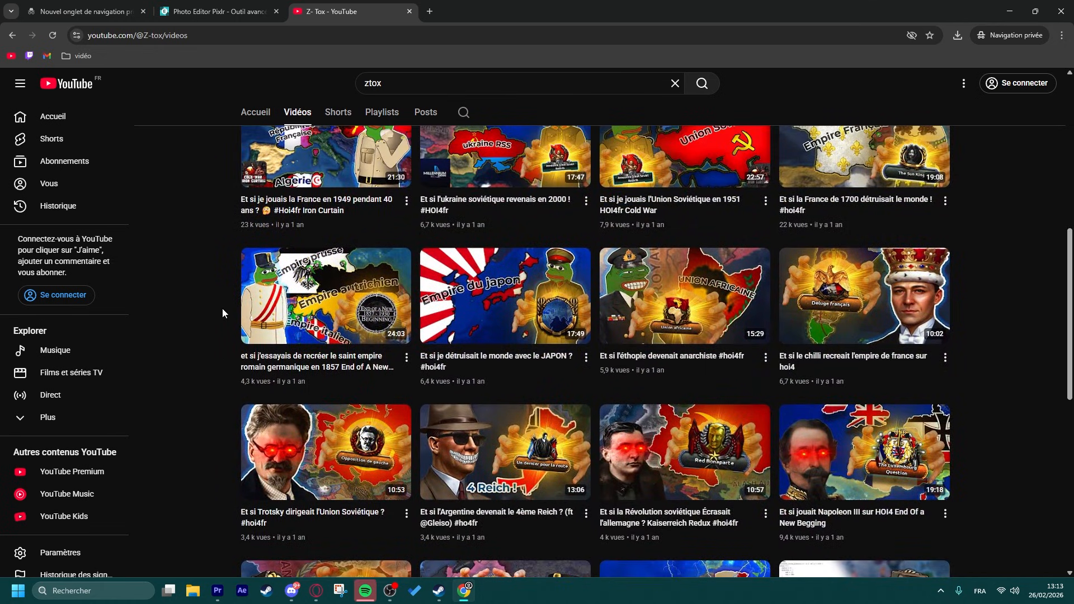
{"action": "scroll", "coordinate": [223, 312], "scroll_direction": "down", "scroll_amount": 4}
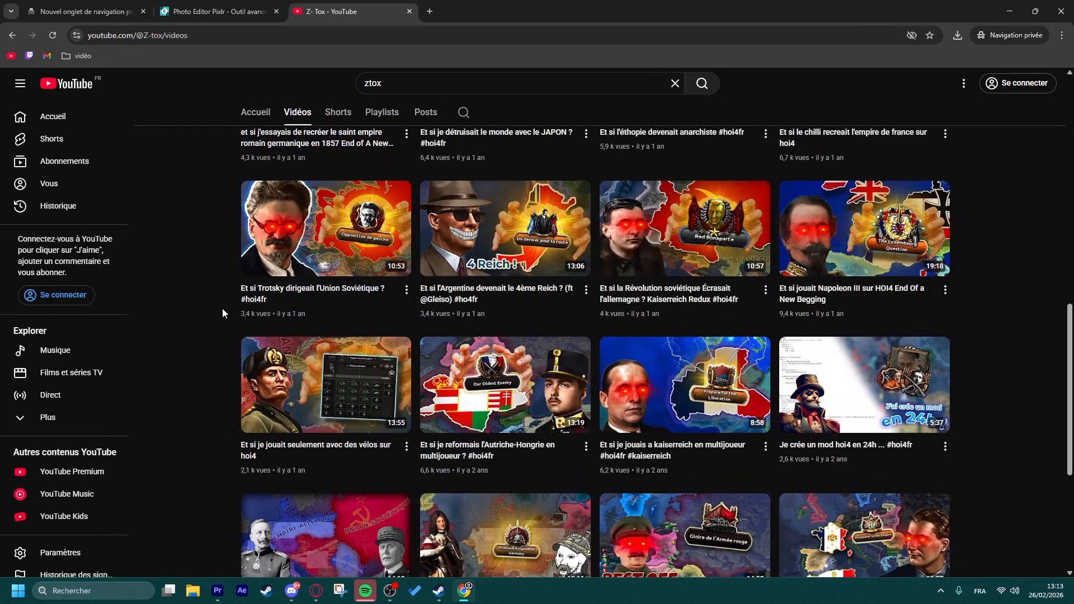
{"action": "scroll", "coordinate": [221, 311], "scroll_direction": "up", "scroll_amount": 10}
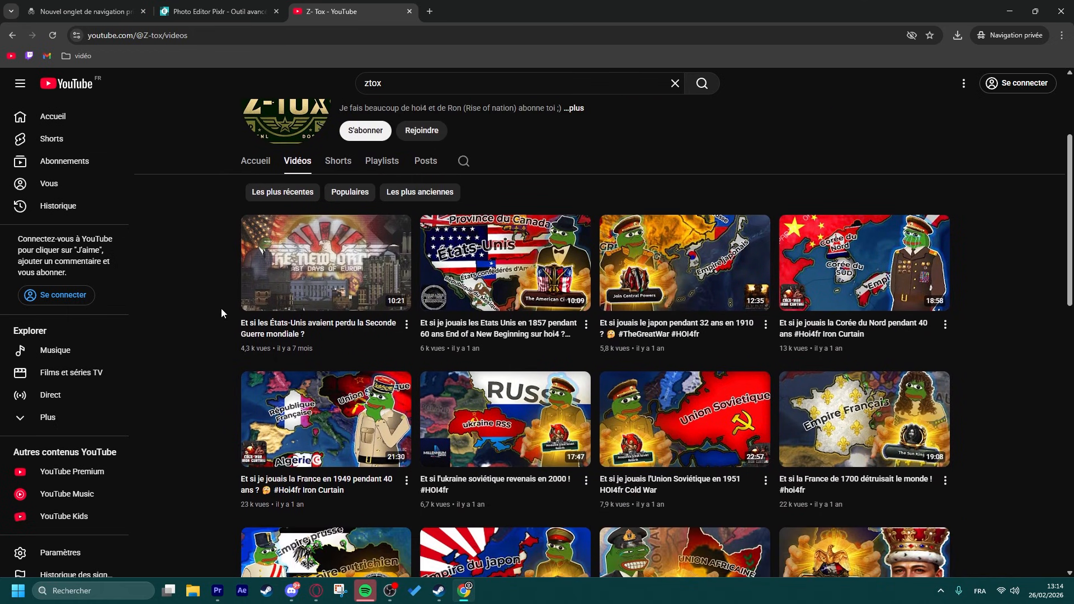
{"action": "scroll", "coordinate": [219, 312], "scroll_direction": "down", "scroll_amount": 3}
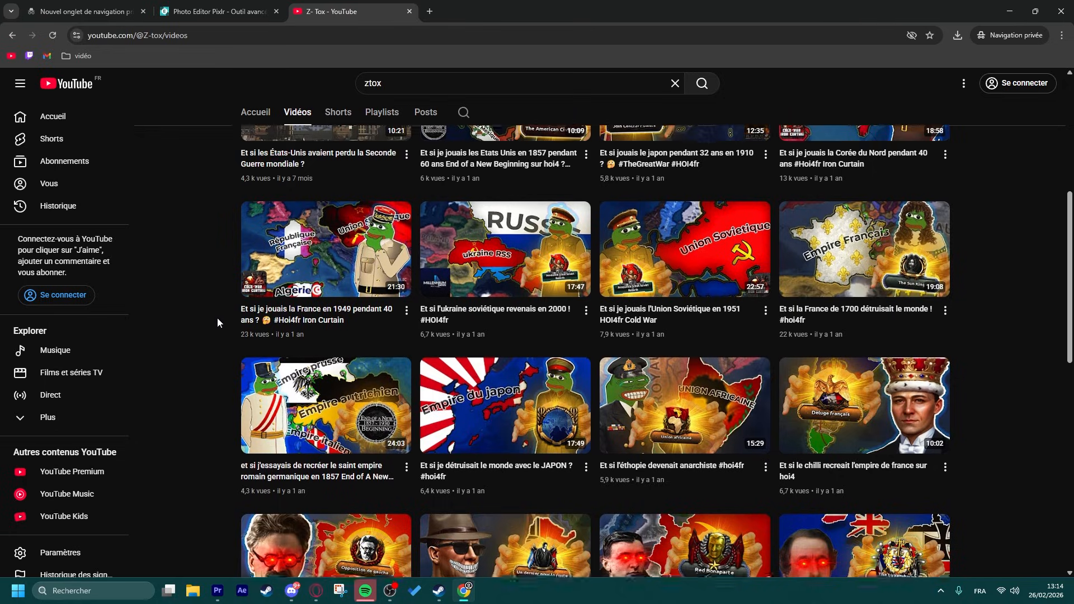
{"action": "scroll", "coordinate": [217, 318], "scroll_direction": "down", "scroll_amount": 3}
{"action": "scroll", "coordinate": [216, 321], "scroll_direction": "up", "scroll_amount": 6}
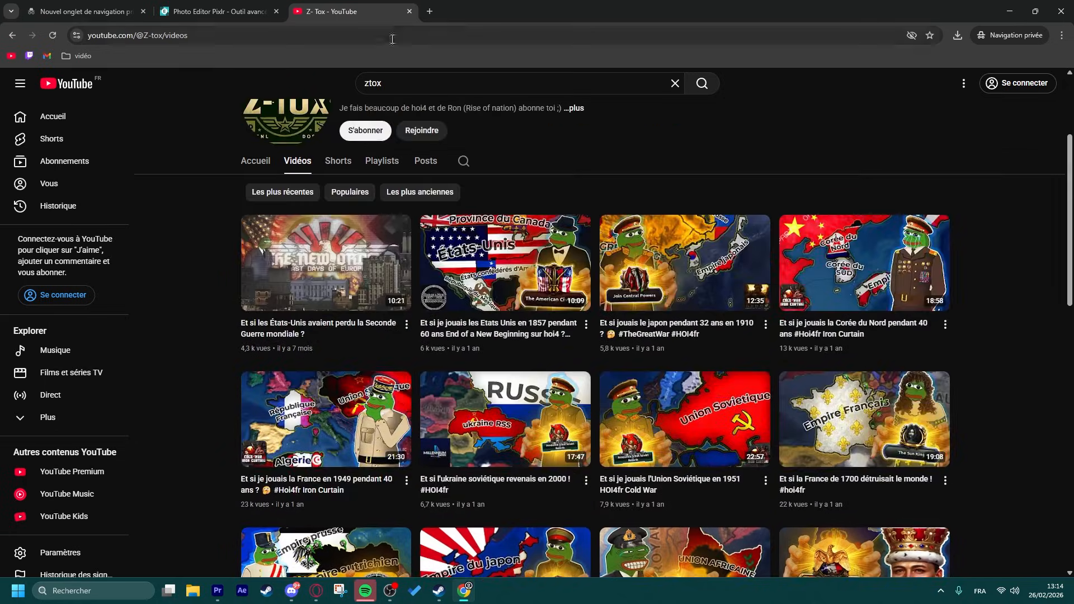
{"action": "left_click", "coordinate": [410, 12]}
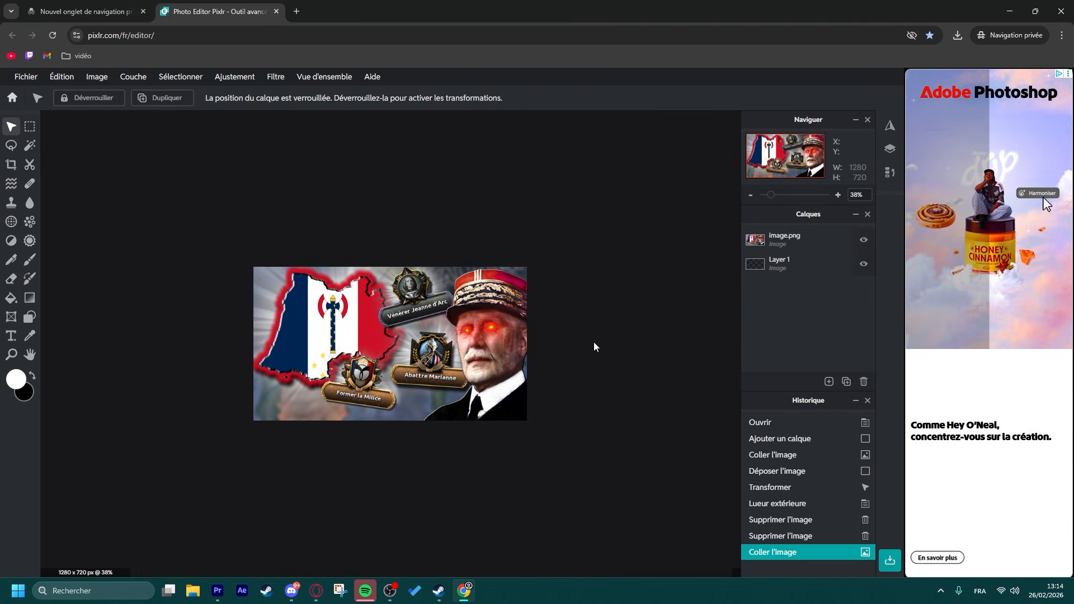
- Switch to Premiere Pro to view the BestSabe sequence and return to the France thumbnail in Pixlr
{"action": "scroll", "coordinate": [598, 346], "scroll_direction": "up", "scroll_amount": 2}
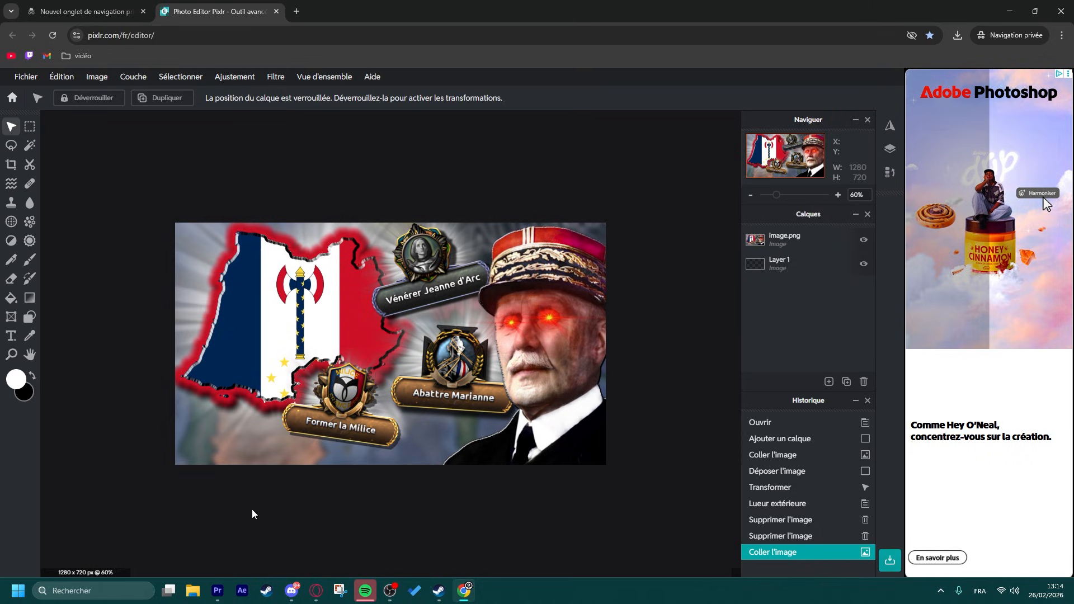
{"action": "left_click", "coordinate": [223, 582]}
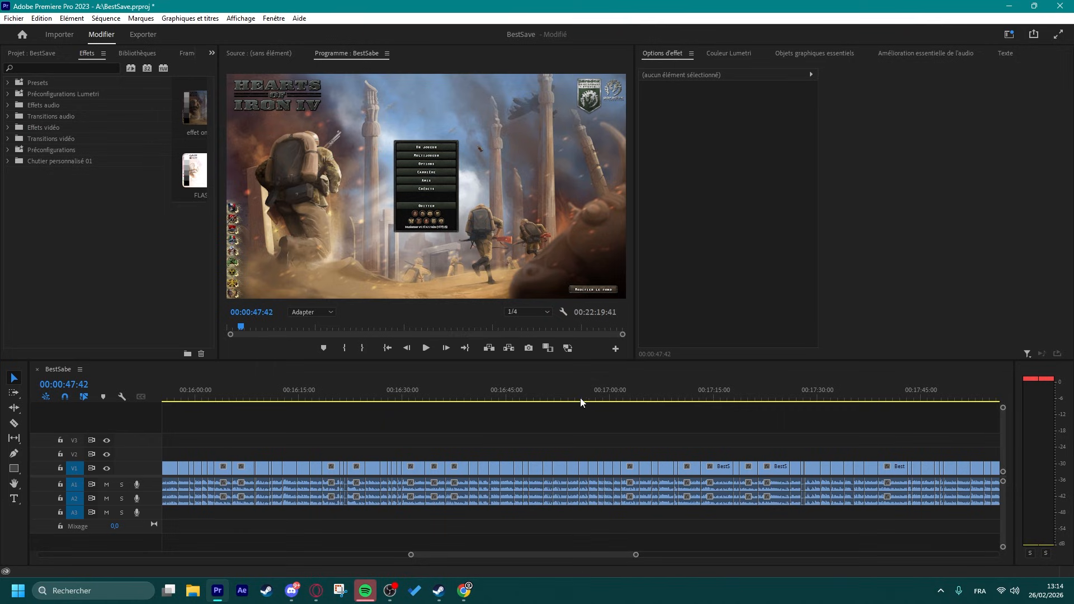
{"action": "left_click", "coordinate": [391, 591]}
{"action": "left_click", "coordinate": [460, 585]}
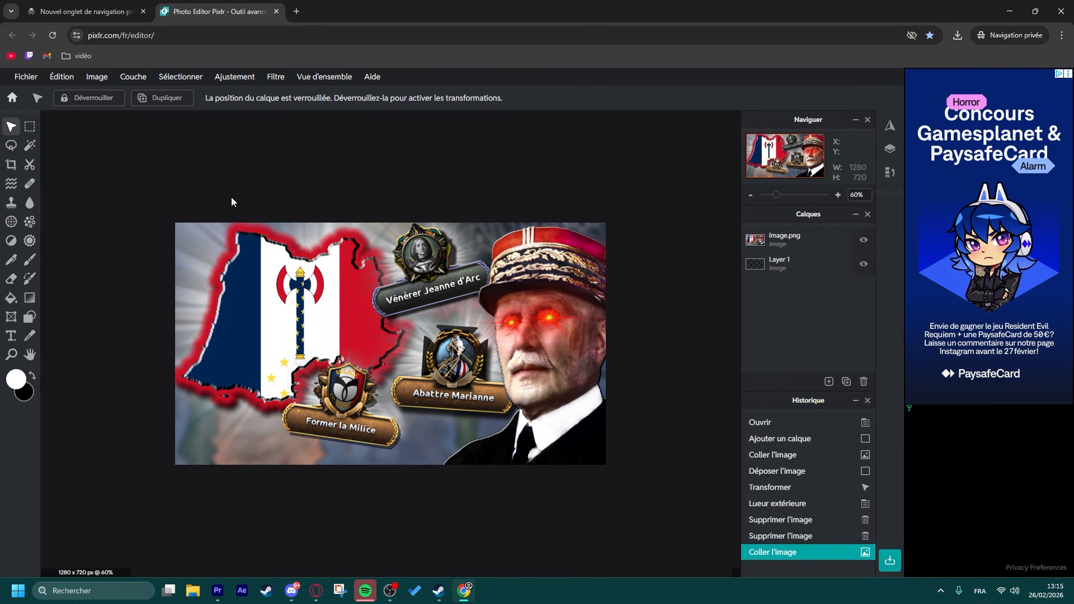
{"action": "scroll", "coordinate": [616, 471], "scroll_direction": "down", "scroll_amount": 3}
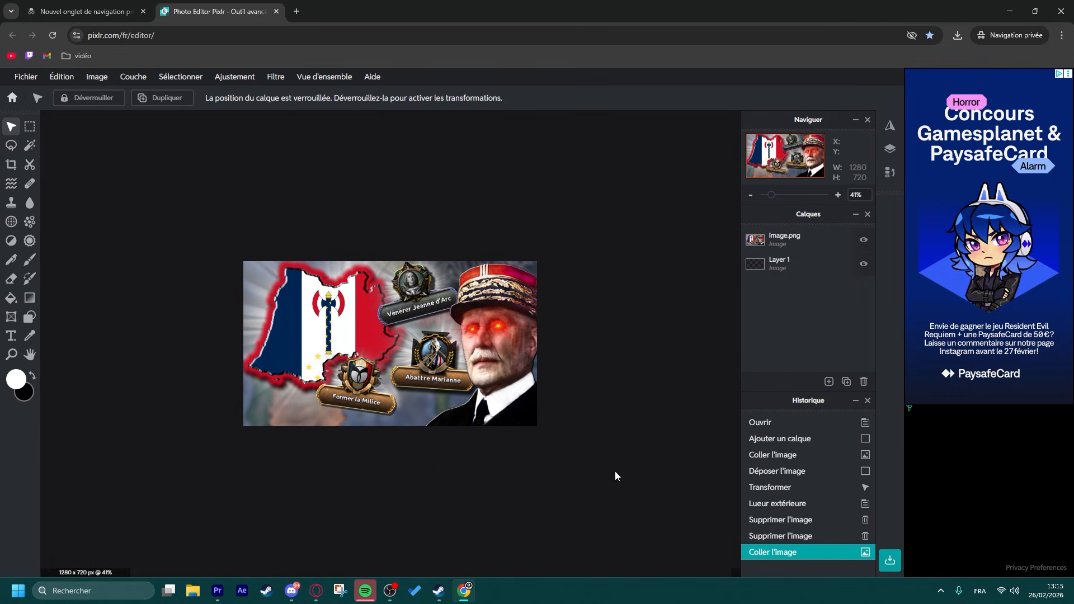
{"action": "scroll", "coordinate": [616, 476], "scroll_direction": "up", "scroll_amount": 3}
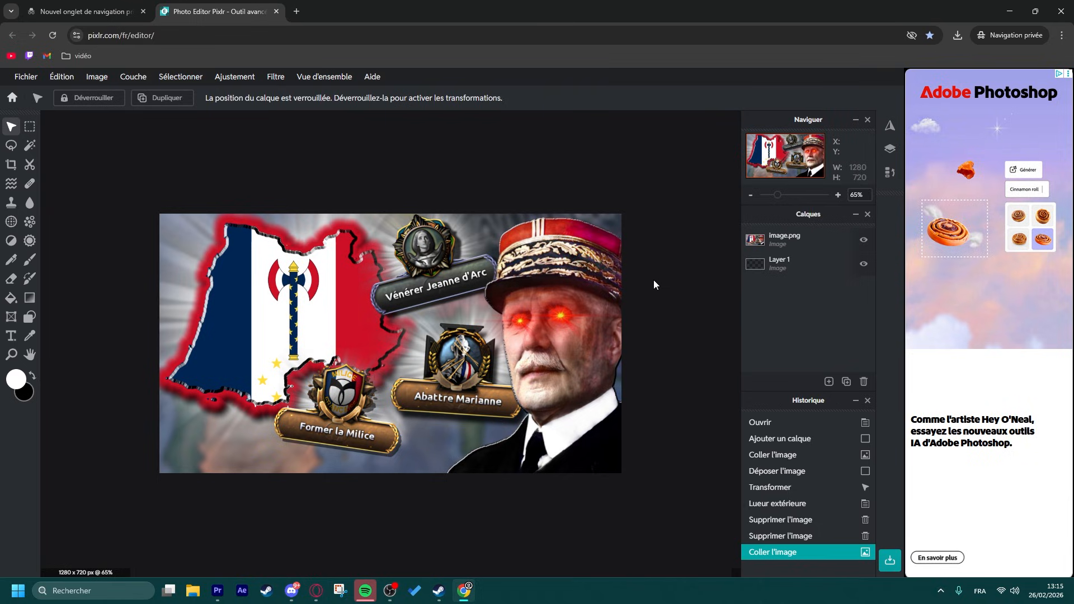
{"action": "scroll", "coordinate": [653, 280], "scroll_direction": "down", "scroll_amount": 2}
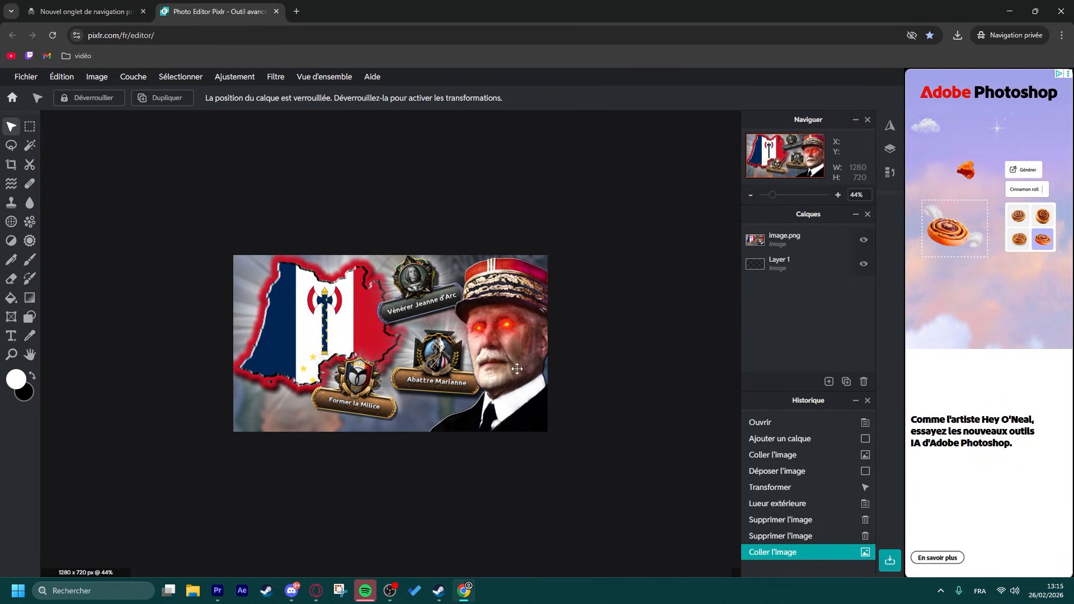
{"action": "scroll", "coordinate": [570, 450], "scroll_direction": "up", "scroll_amount": 2}
{"action": "left_click", "coordinate": [606, 412]}
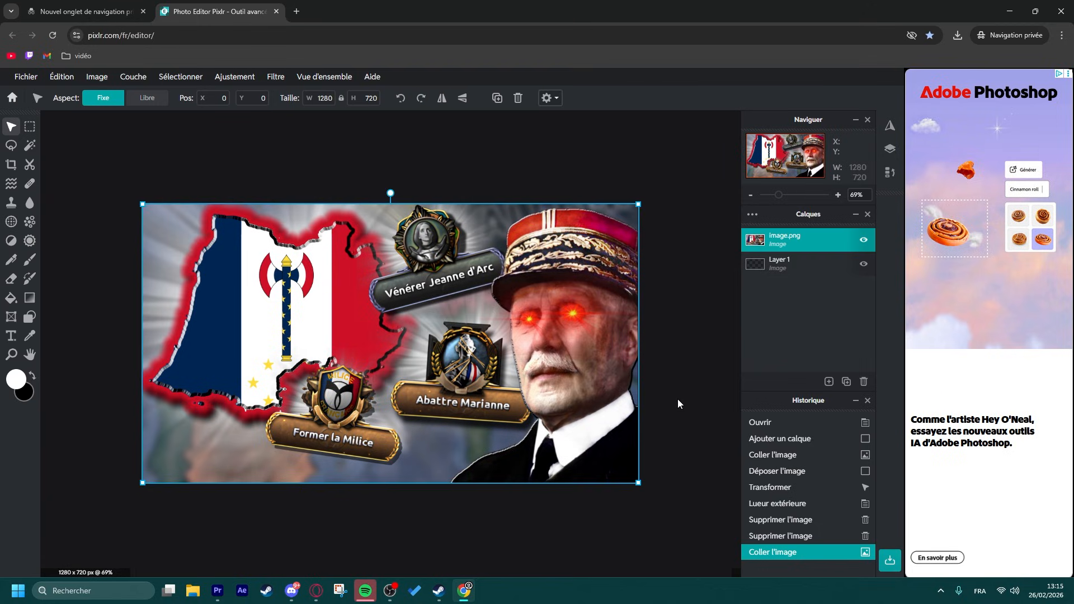
{"action": "left_click", "coordinate": [677, 400]}
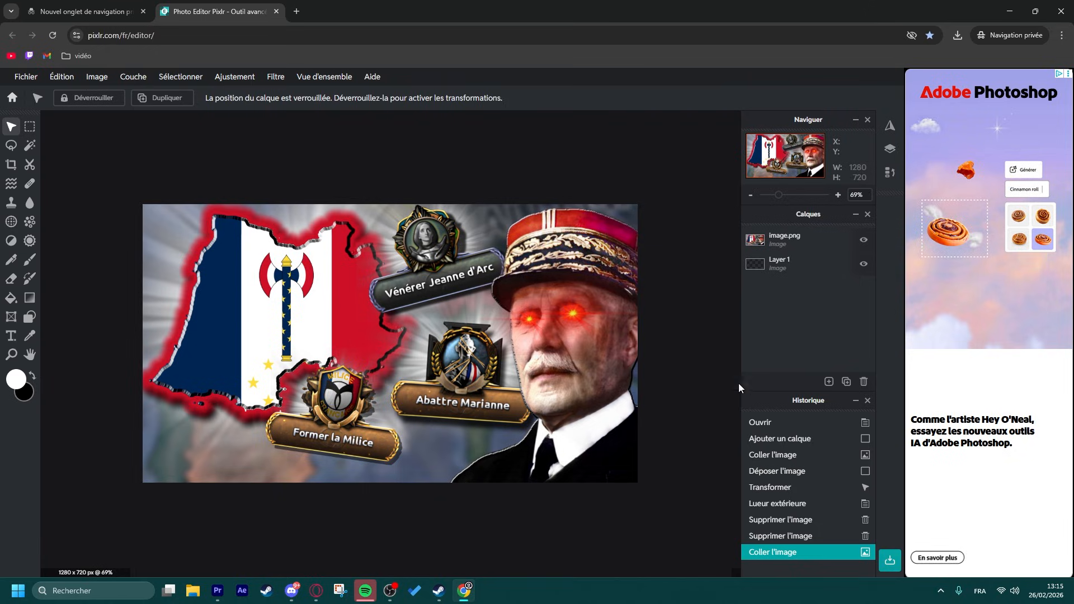
{"action": "scroll", "coordinate": [685, 400], "scroll_direction": "down", "scroll_amount": 3}
{"action": "scroll", "coordinate": [589, 424], "scroll_direction": "up", "scroll_amount": 2}
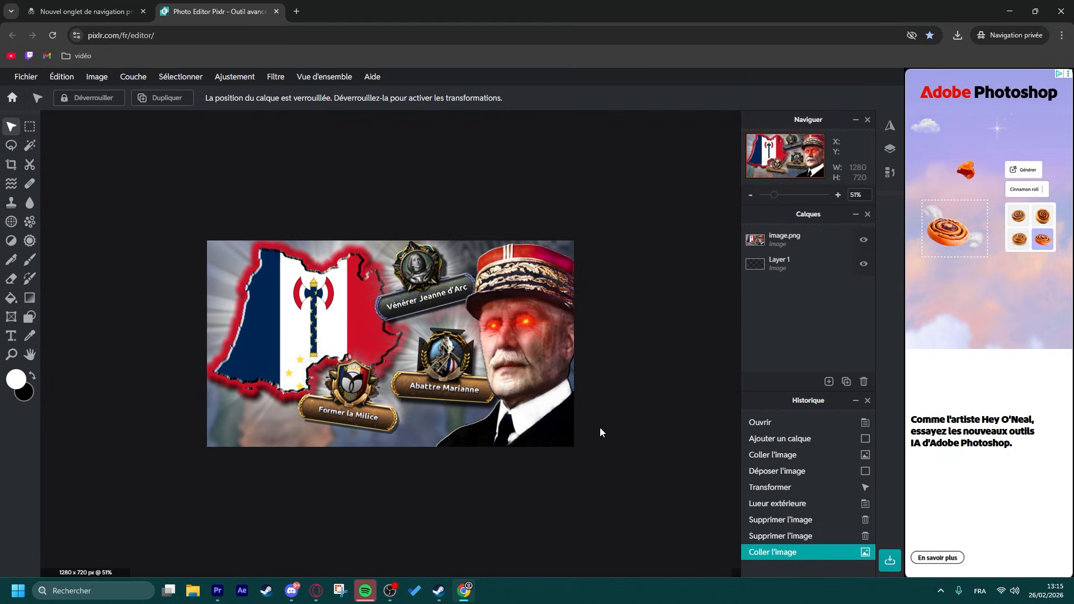
{"action": "mouse_move", "coordinate": [493, 391]}
{"action": "left_mouse_down"}
{"action": "mouse_move", "coordinate": [164, 222]}
{"action": "mouse_move", "coordinate": [151, 193]}
{"action": "mouse_move", "coordinate": [654, 478]}
{"action": "left_mouse_up"}
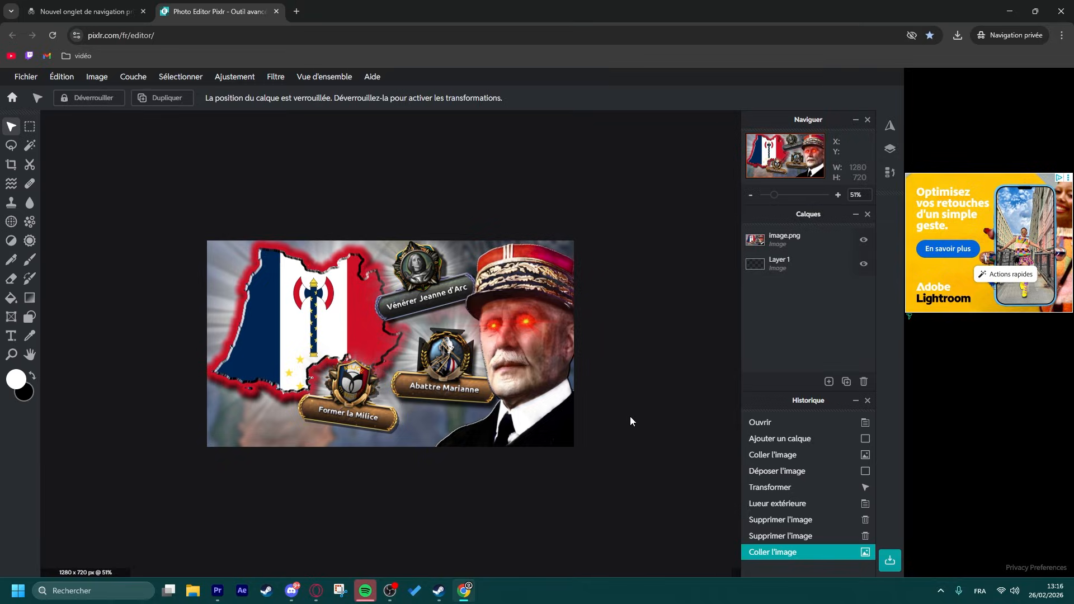
{"action": "scroll", "coordinate": [618, 386], "scroll_direction": "down", "scroll_amount": 1}
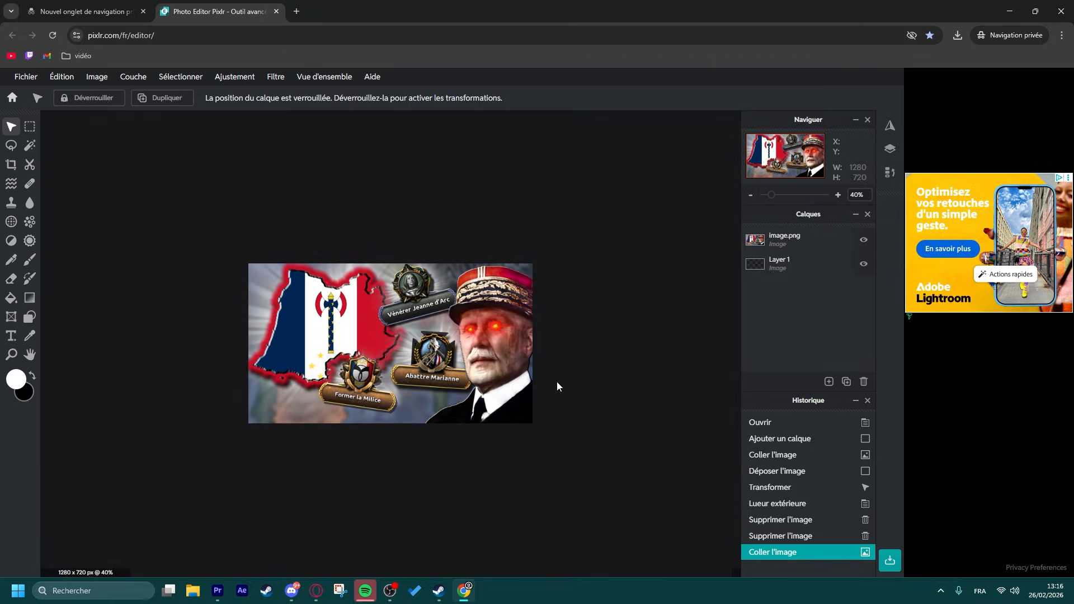
- Close the Pixlr editor tab, switch to OBS and move its window slightly across the desktop
{"action": "key", "text": "Delete"}
{"action": "key", "text": "ctrl+w"}
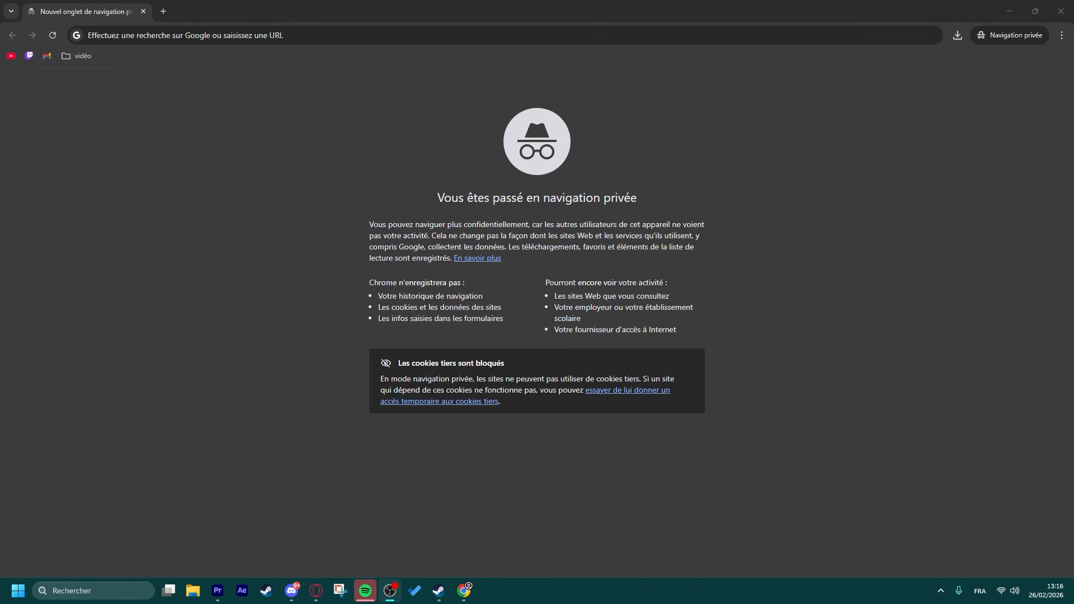
{"action": "key", "text": "alt+Tab"}
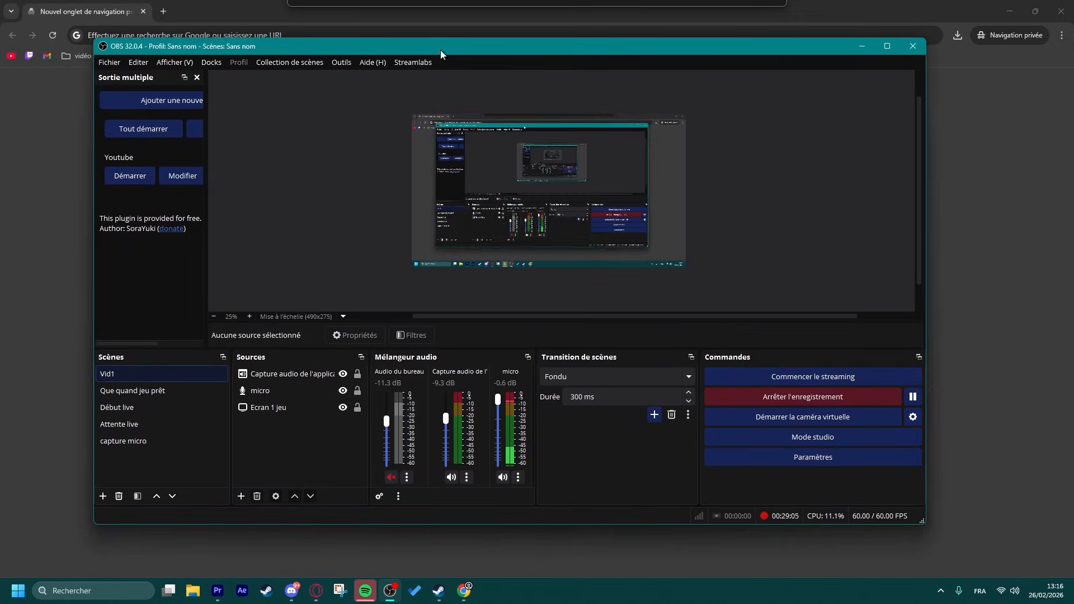
{"action": "left_click_drag", "start_coordinate": [441, 49], "coordinate": [483, 53]}
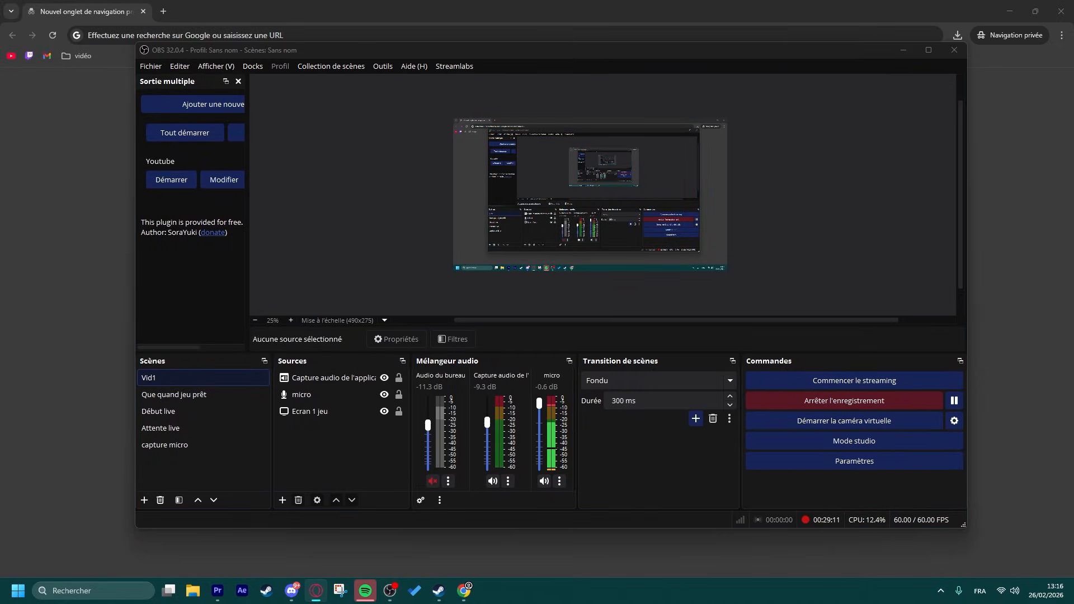
{"action": "left_click", "coordinate": [845, 280]}
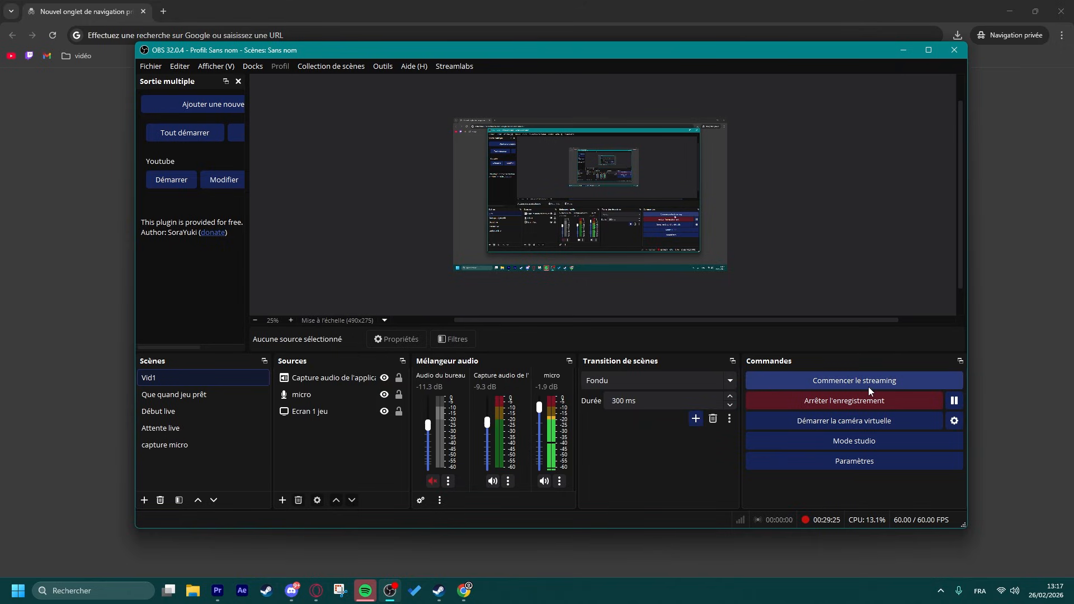